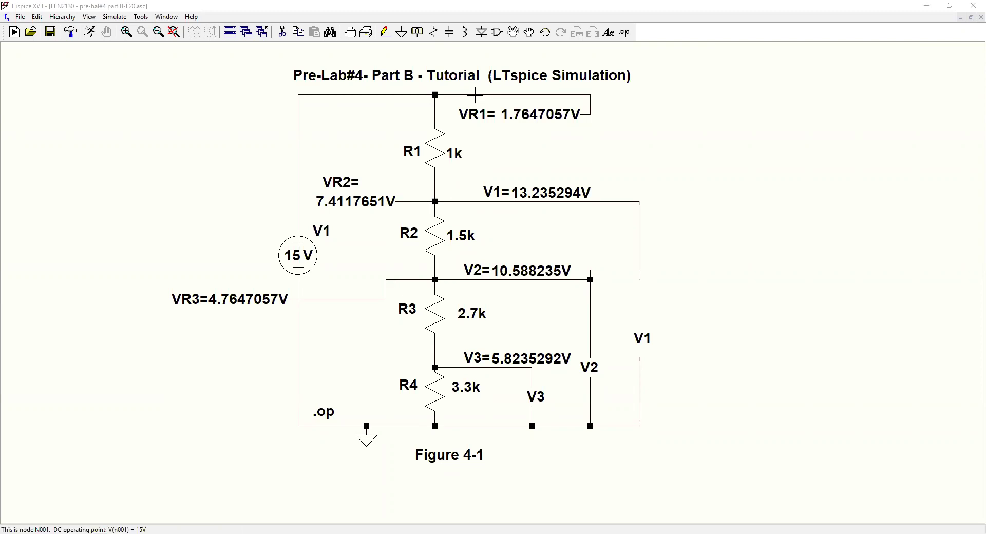
- Put the operating-point voltage label on the top node and delete its 15V label
{"action": "left_click_drag", "start_coordinate": [475, 95], "coordinate": [477, 92]}
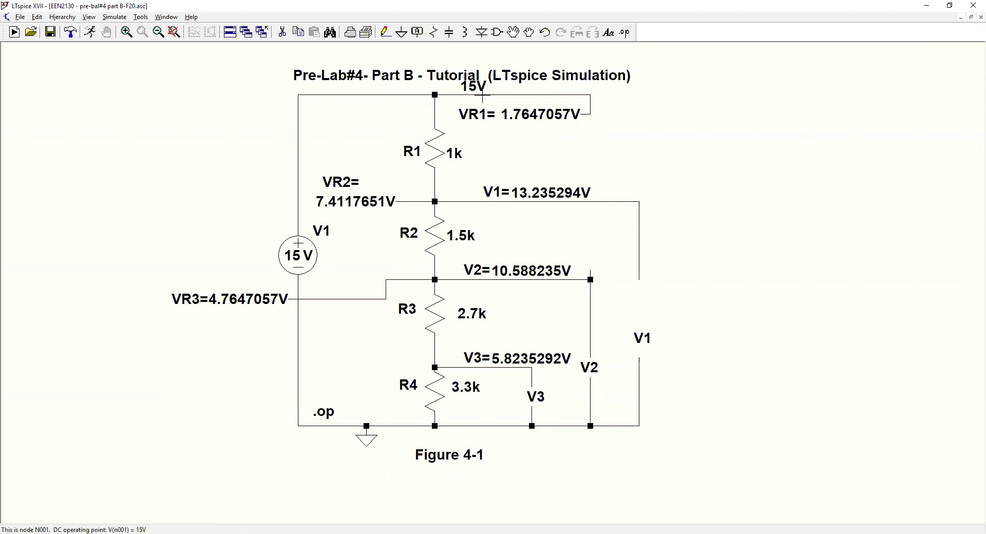
{"action": "left_click", "coordinate": [282, 32]}
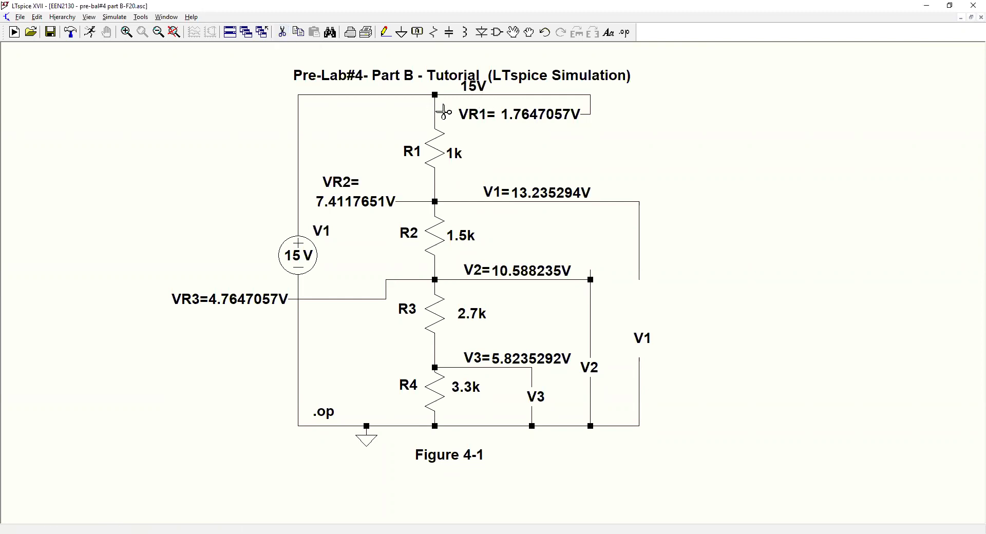
{"action": "left_click", "coordinate": [475, 90]}
{"action": "key", "text": "Escape"}
- Start a new schematic and place resistors R1, R2 and R3 in a vertical column
{"action": "left_click", "coordinate": [20, 17]}
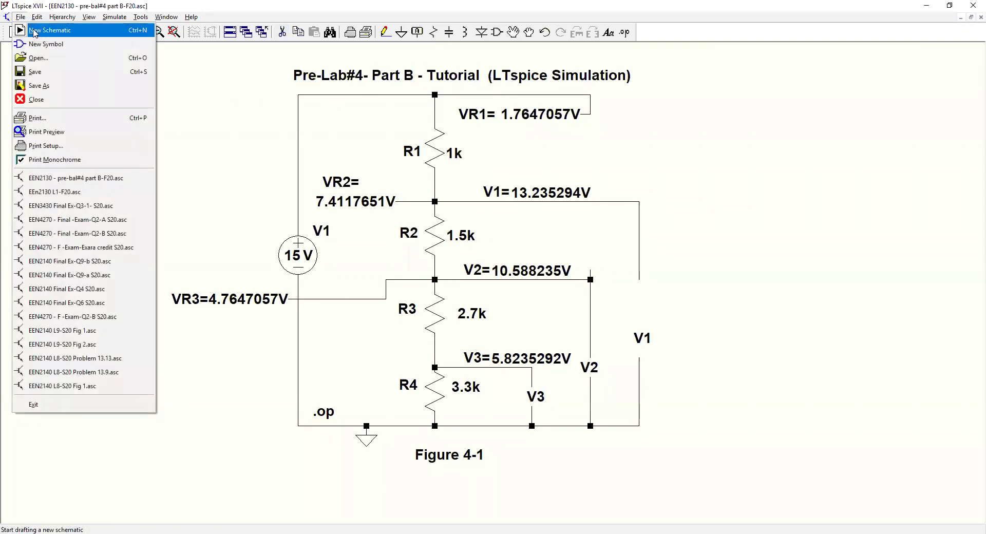
{"action": "left_click", "coordinate": [41, 32]}
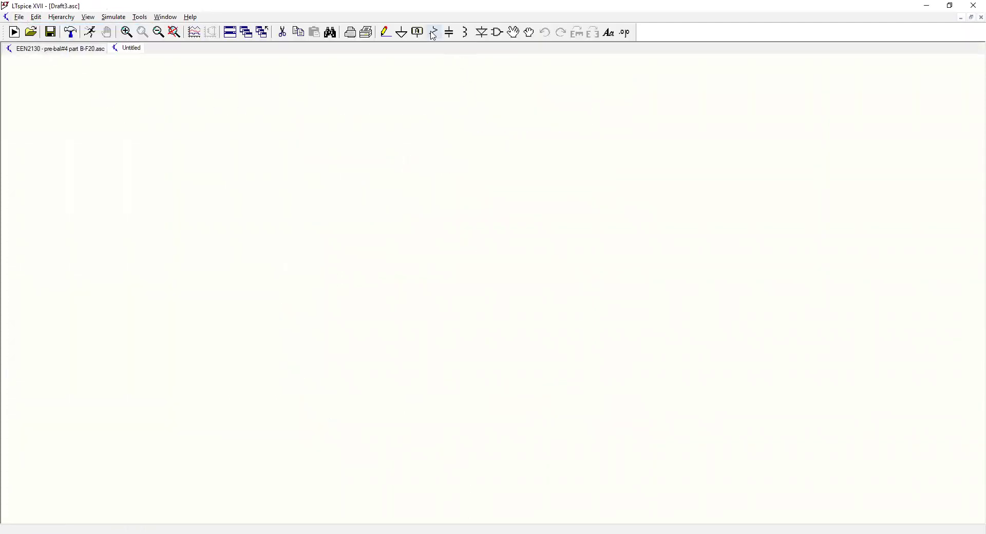
{"action": "left_click", "coordinate": [434, 32]}
{"action": "left_click", "coordinate": [456, 106]}
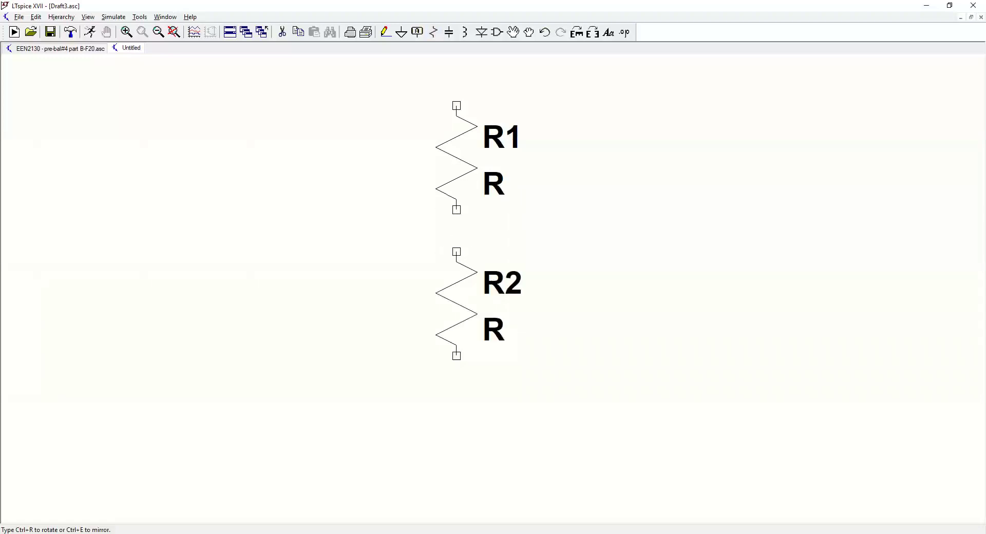
{"action": "left_click", "coordinate": [457, 252]}
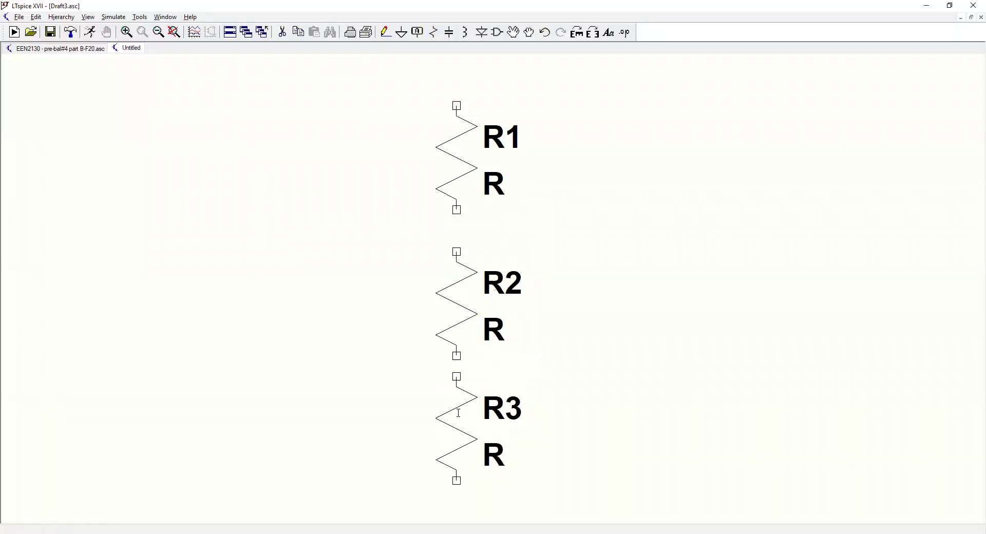
{"action": "left_click", "coordinate": [457, 376]}
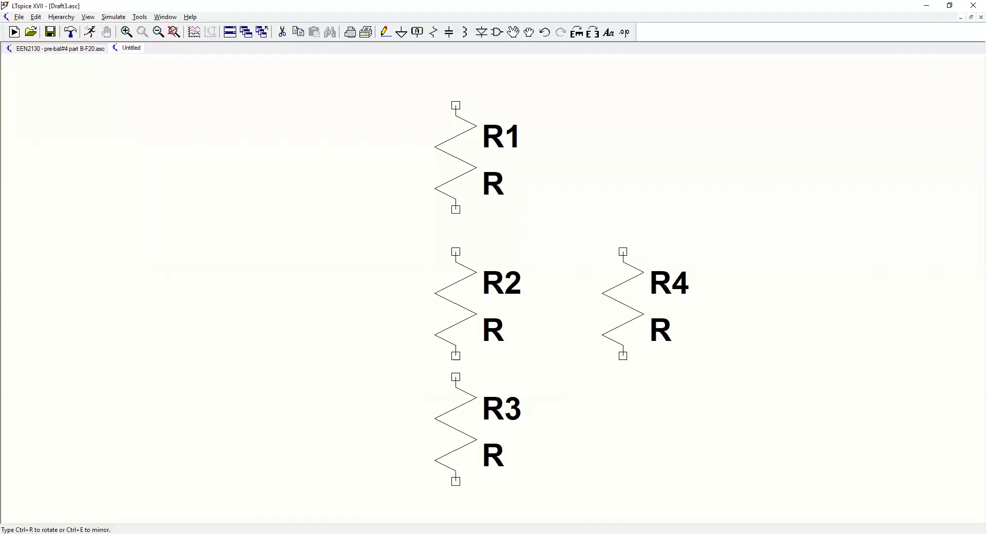
{"action": "key", "text": "Escape"}
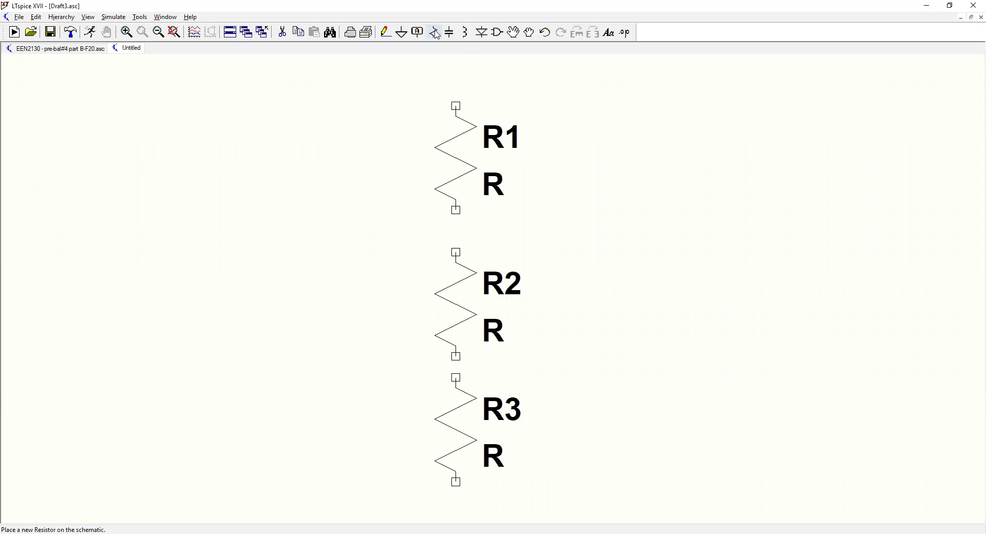
- Add resistor R4, discard the extra R5, and pick up R4 to move it
{"action": "left_click", "coordinate": [433, 32]}
{"action": "left_click", "coordinate": [644, 345]}
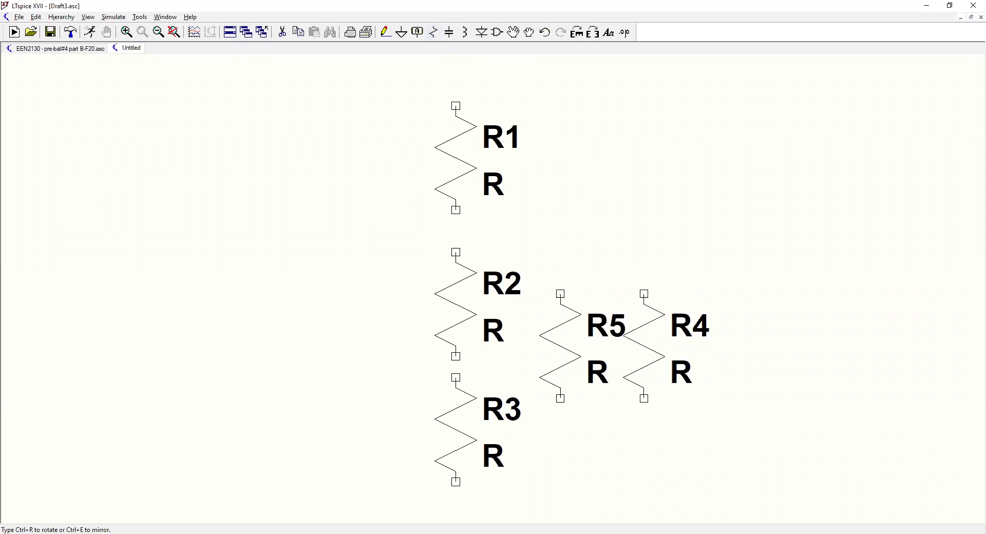
{"action": "scroll", "coordinate": [559, 342], "scroll_direction": "down", "scroll_amount": 1}
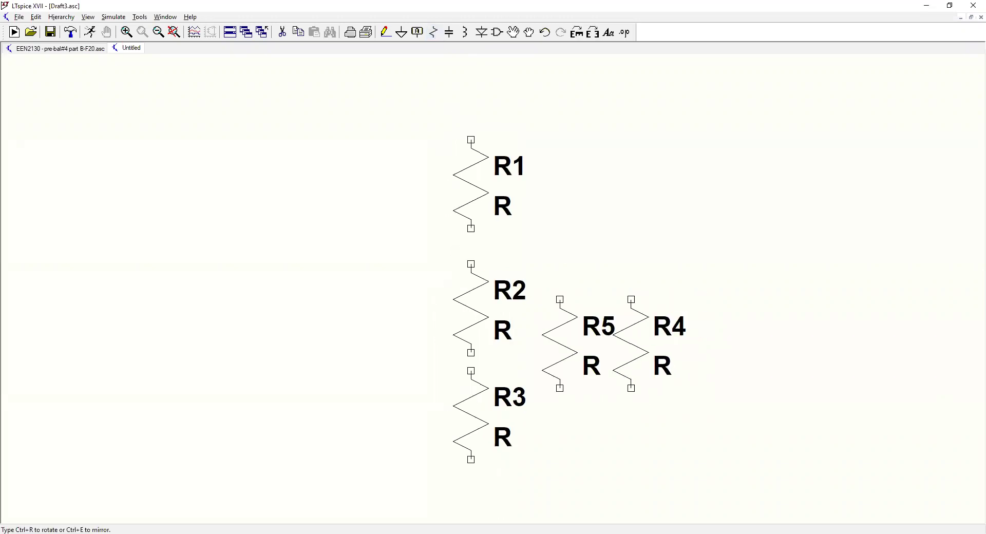
{"action": "key", "text": "Delete"}
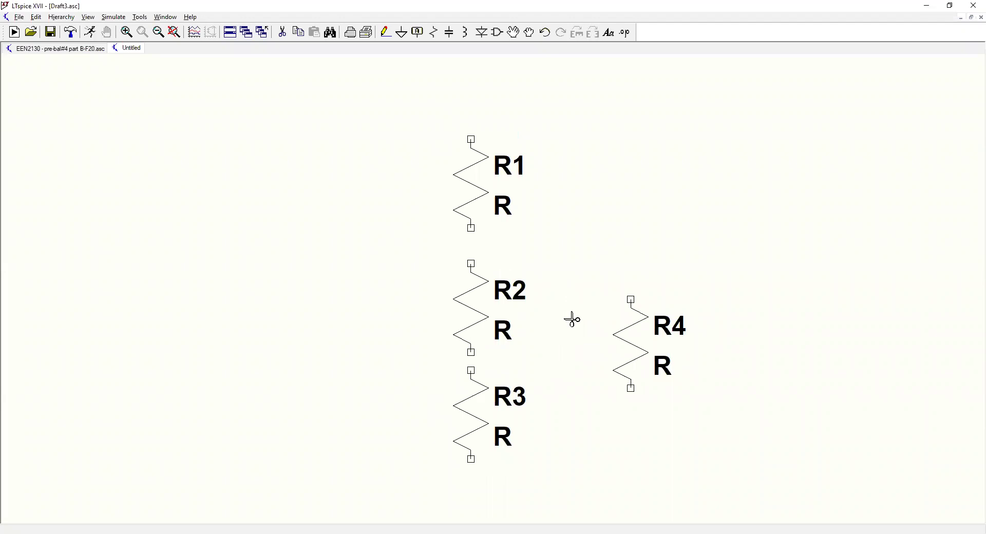
{"action": "scroll", "coordinate": [573, 319], "scroll_direction": "down", "scroll_amount": 4}
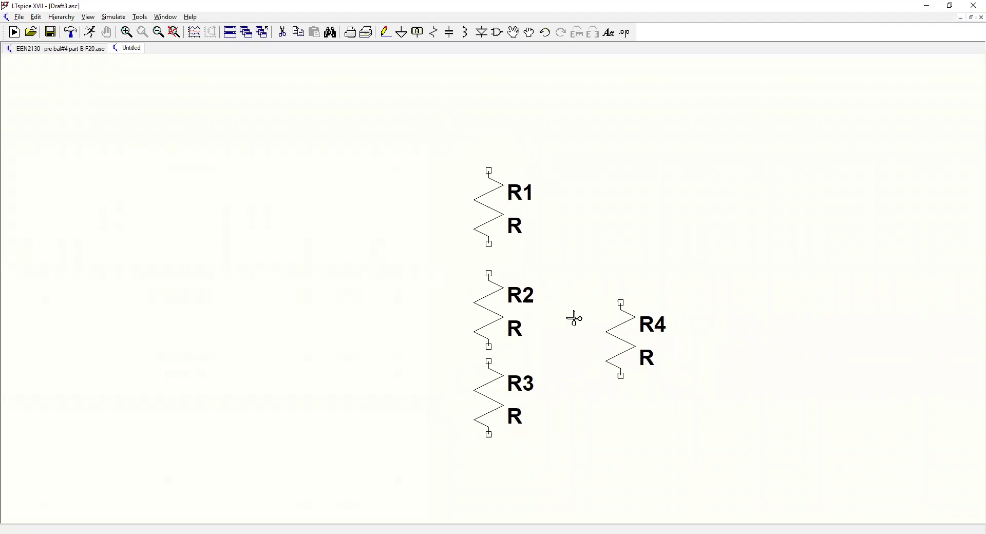
{"action": "scroll", "coordinate": [574, 318], "scroll_direction": "down", "scroll_amount": 1}
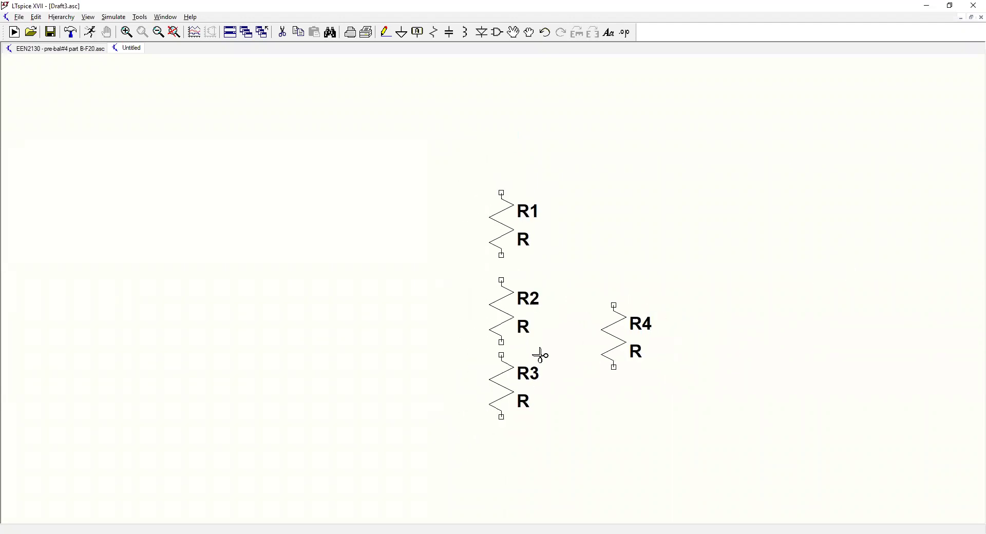
{"action": "key", "text": "Escape"}
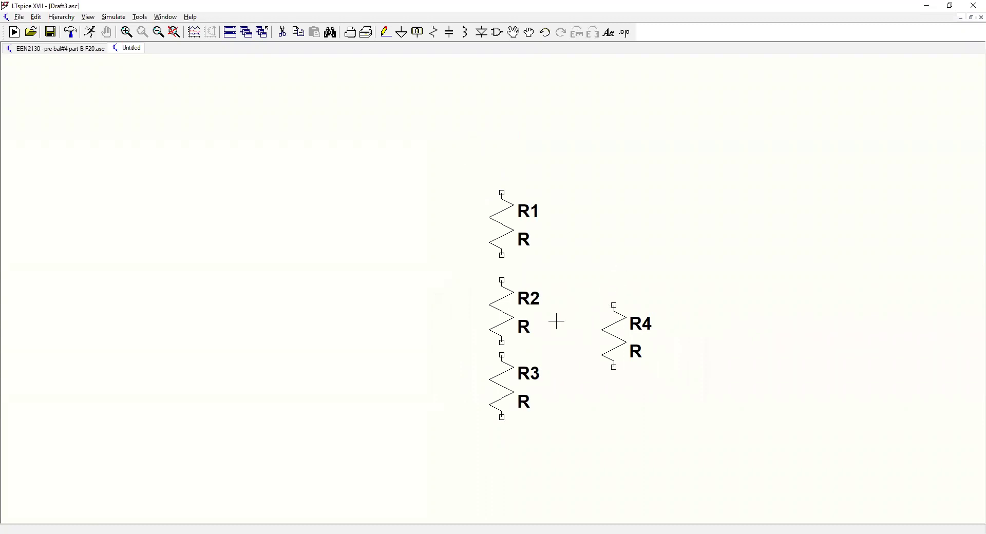
{"action": "left_click_drag", "start_coordinate": [557, 322], "coordinate": [494, 249]}
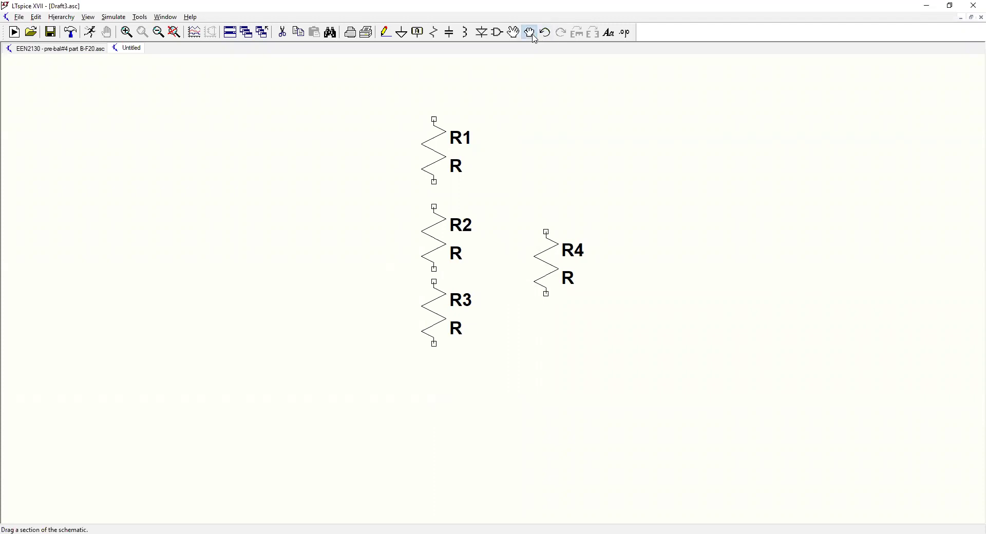
{"action": "left_click", "coordinate": [543, 270]}
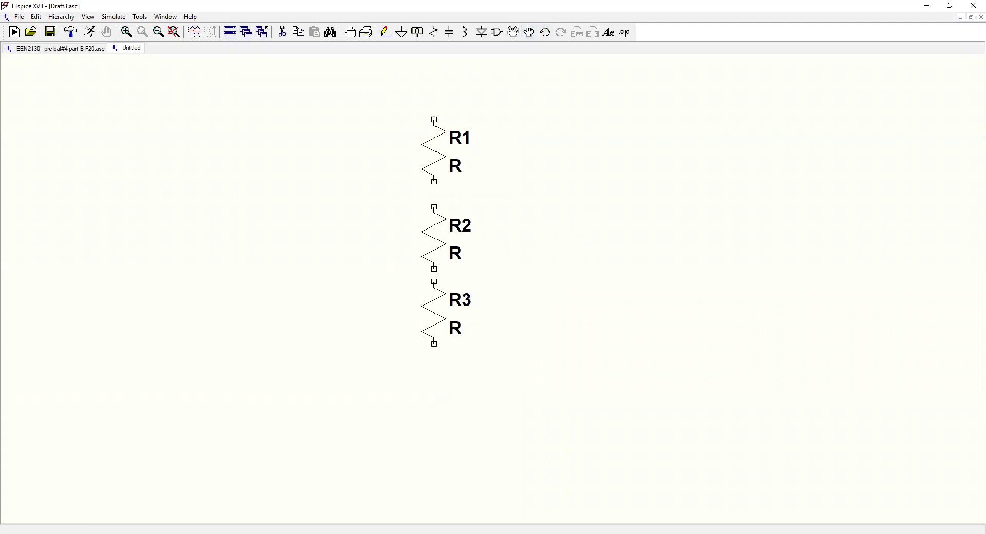
- Set R4 below R3, then place voltage source V1 and a ground symbol
{"action": "left_click", "coordinate": [462, 387]}
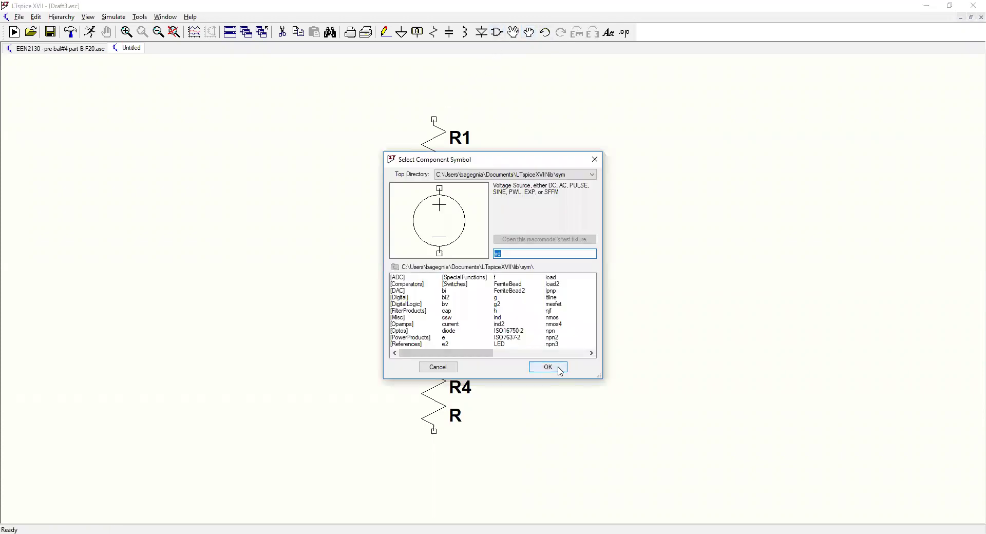
{"action": "left_click", "coordinate": [558, 369]}
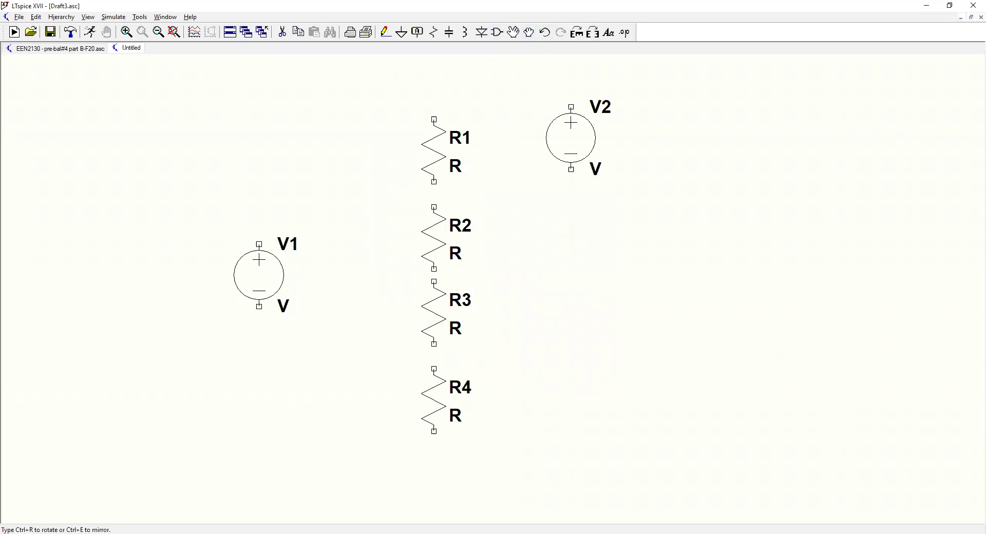
{"action": "key", "text": "Escape"}
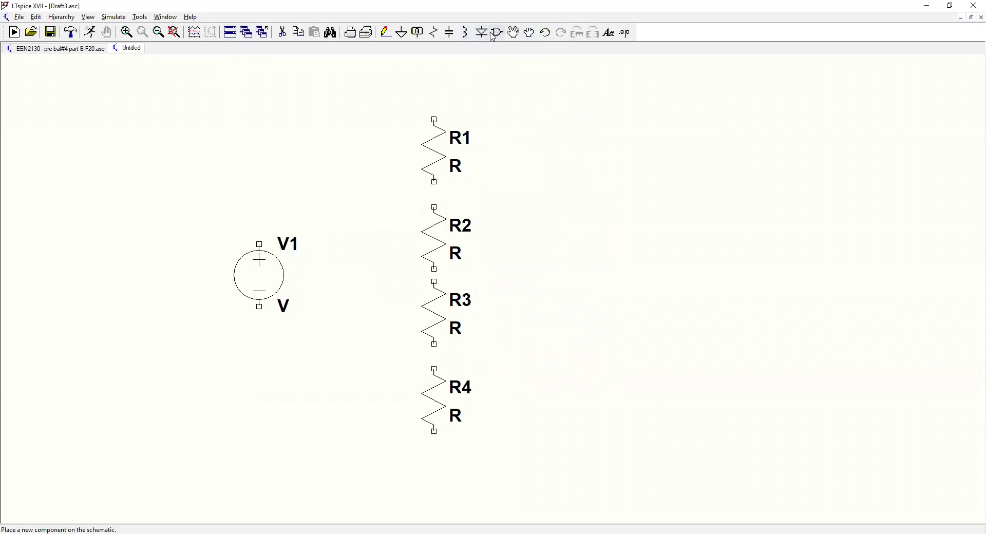
{"action": "left_click", "coordinate": [401, 32]}
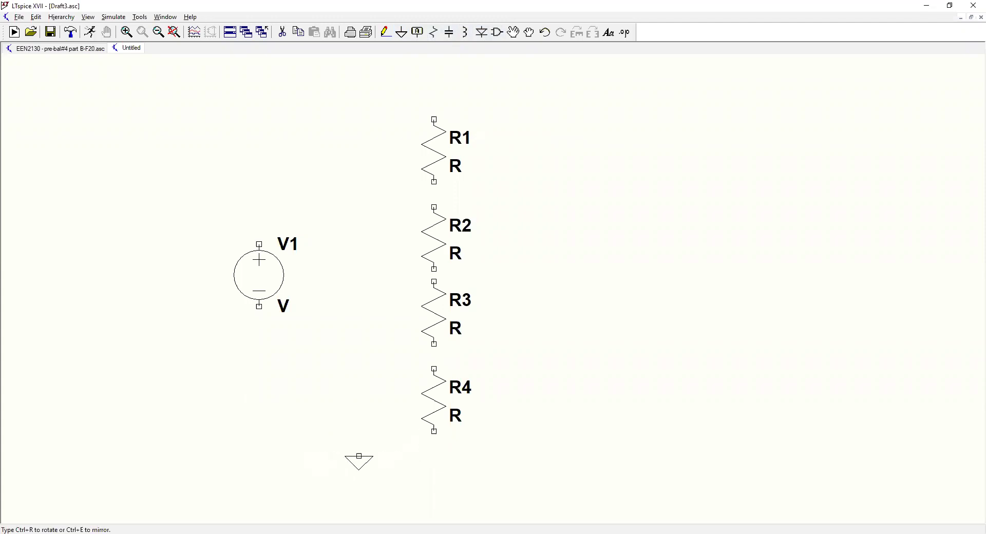
{"action": "left_click", "coordinate": [359, 431]}
{"action": "right_click", "coordinate": [359, 432]}
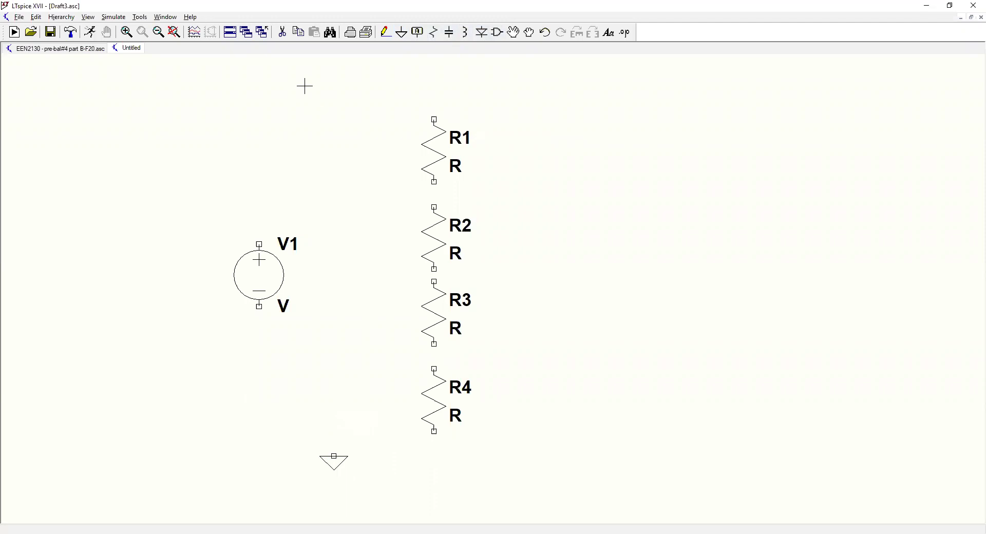
- Wire V1, R1–R4 and the ground symbol into a closed series loop
{"action": "left_click", "coordinate": [385, 34]}
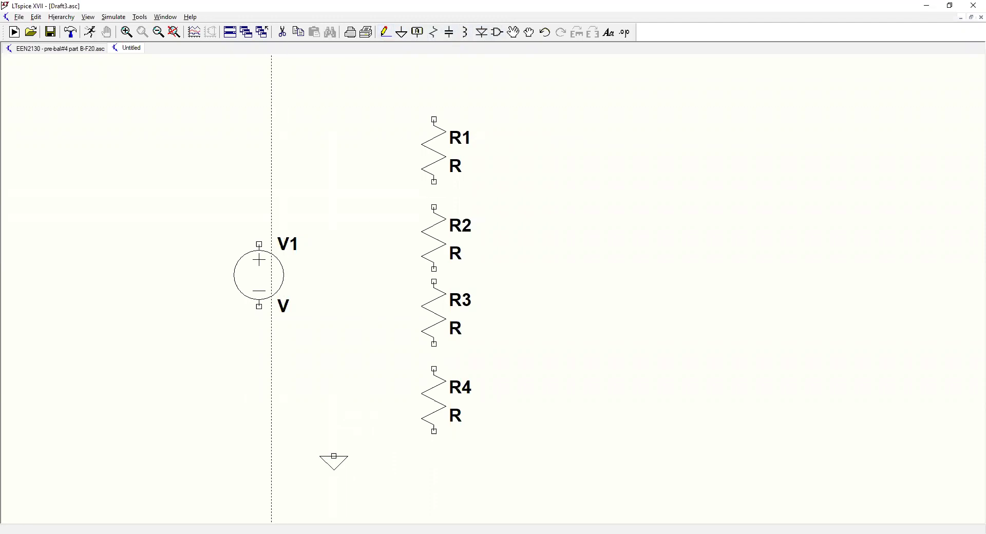
{"action": "left_click", "coordinate": [259, 244]}
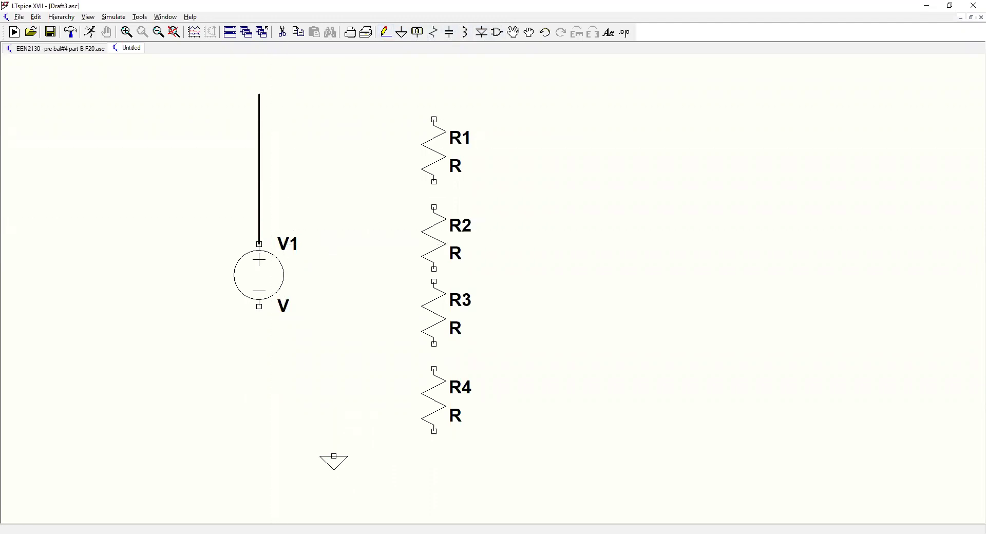
{"action": "left_click", "coordinate": [434, 120]}
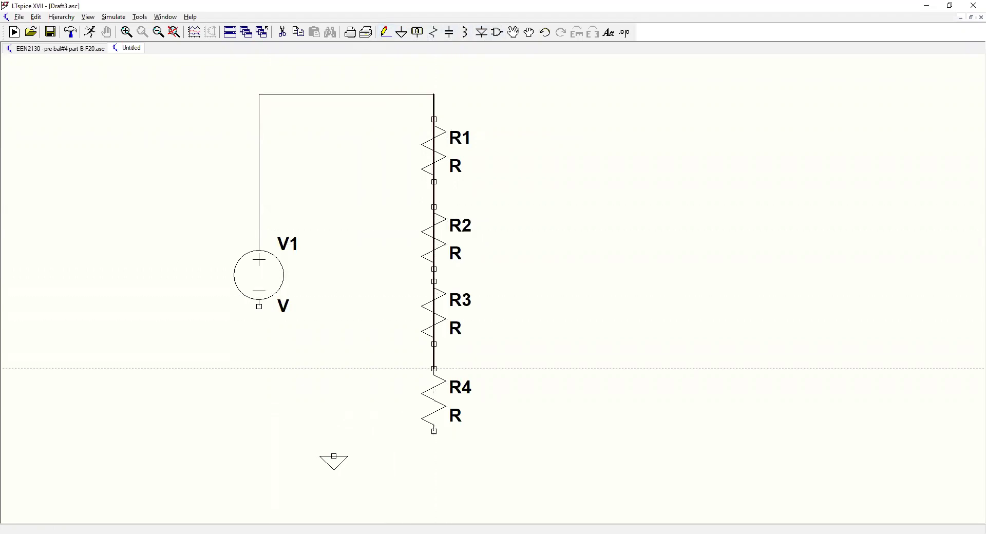
{"action": "left_click", "coordinate": [434, 444]}
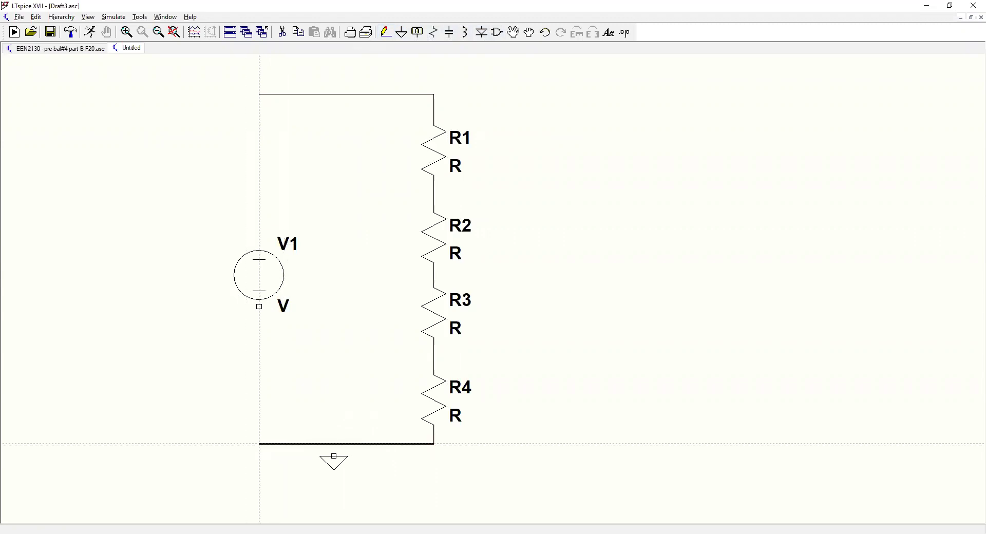
{"action": "left_click", "coordinate": [259, 445]}
{"action": "left_click", "coordinate": [258, 306]}
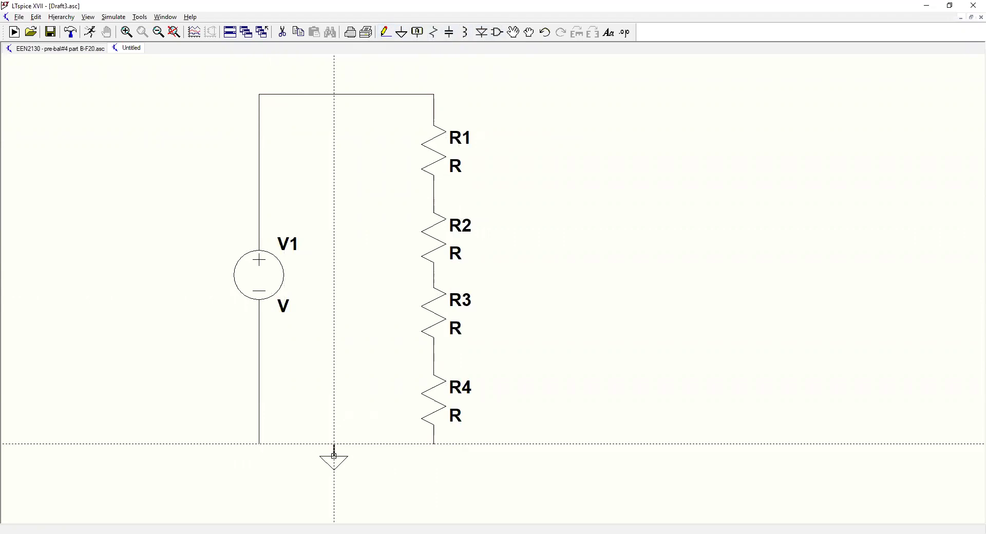
{"action": "left_click", "coordinate": [334, 444]}
{"action": "key", "text": "Escape"}
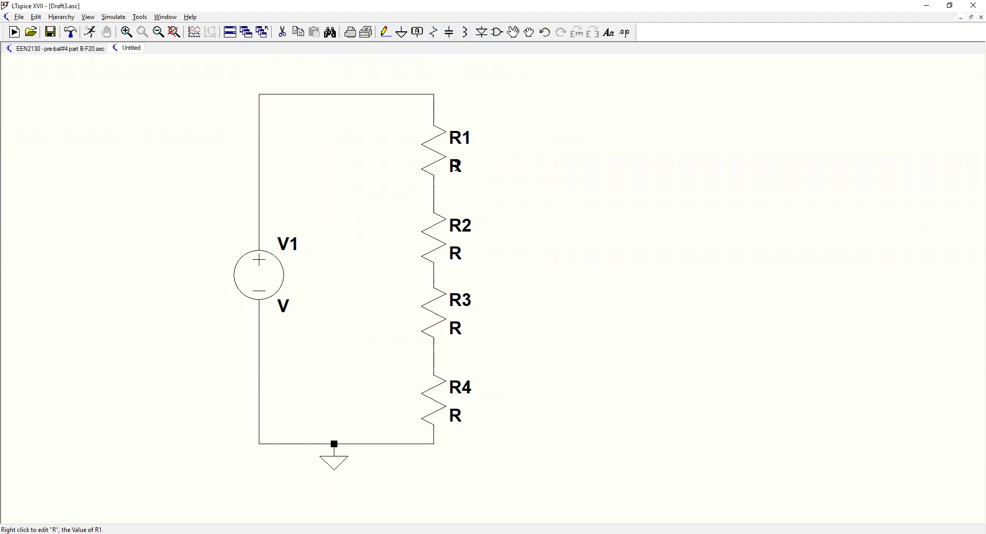
- Enter resistor values 1k for R1, 1.5k for R2, 2.7k for R3 and 3.3k for R4
{"action": "right_click", "coordinate": [457, 167]}
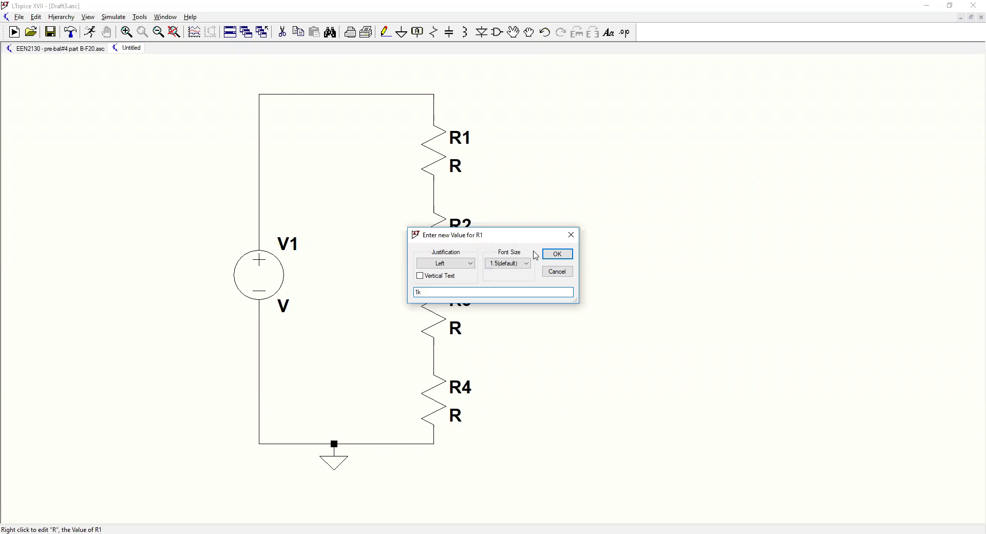
{"action": "left_click", "coordinate": [557, 255]}
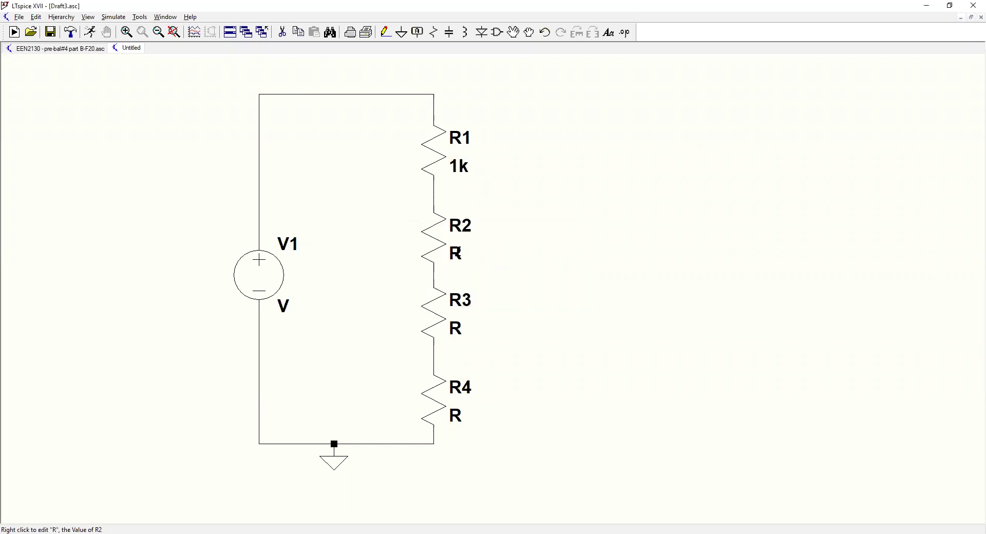
{"action": "right_click", "coordinate": [458, 251]}
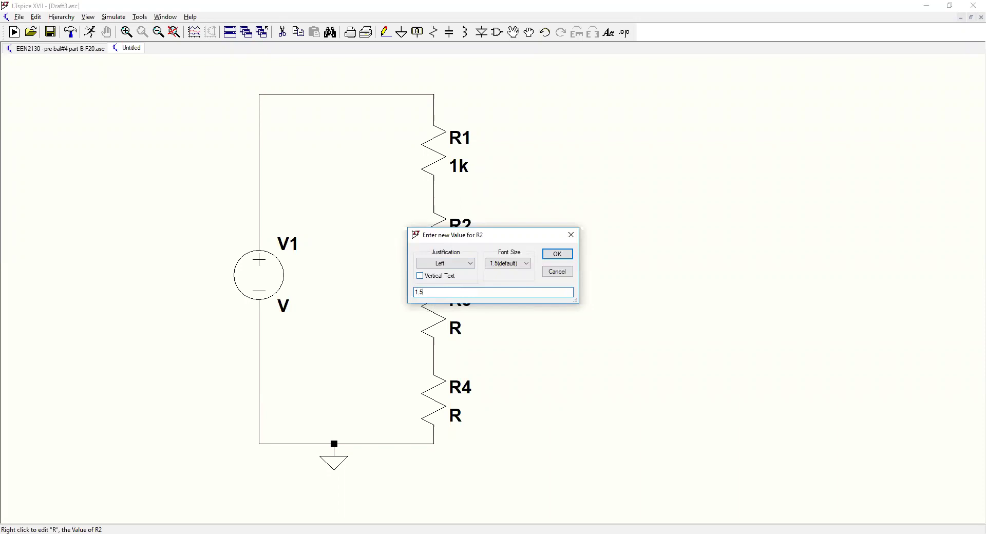
{"action": "left_click", "coordinate": [557, 254]}
{"action": "right_click", "coordinate": [450, 326]}
{"action": "left_click", "coordinate": [485, 300]}
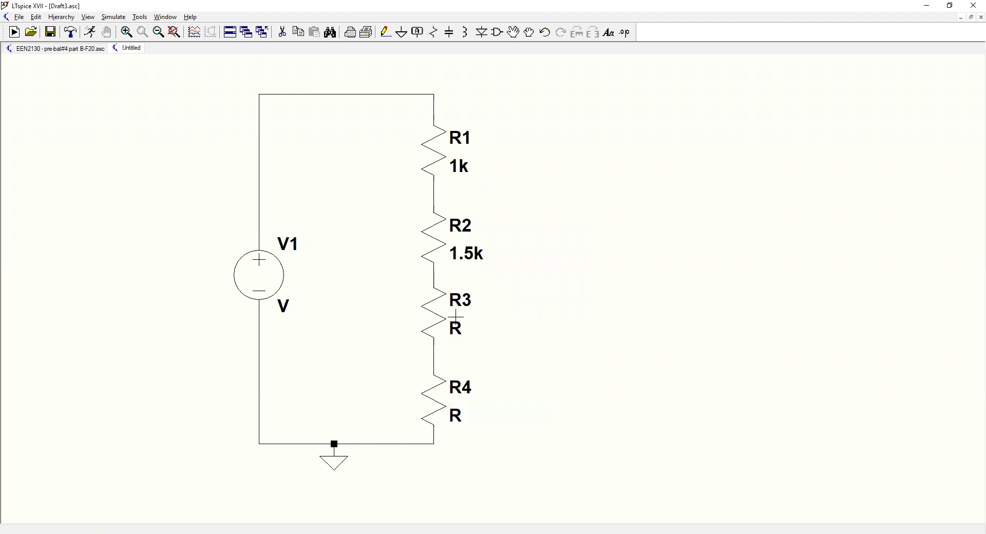
{"action": "right_click", "coordinate": [467, 307]}
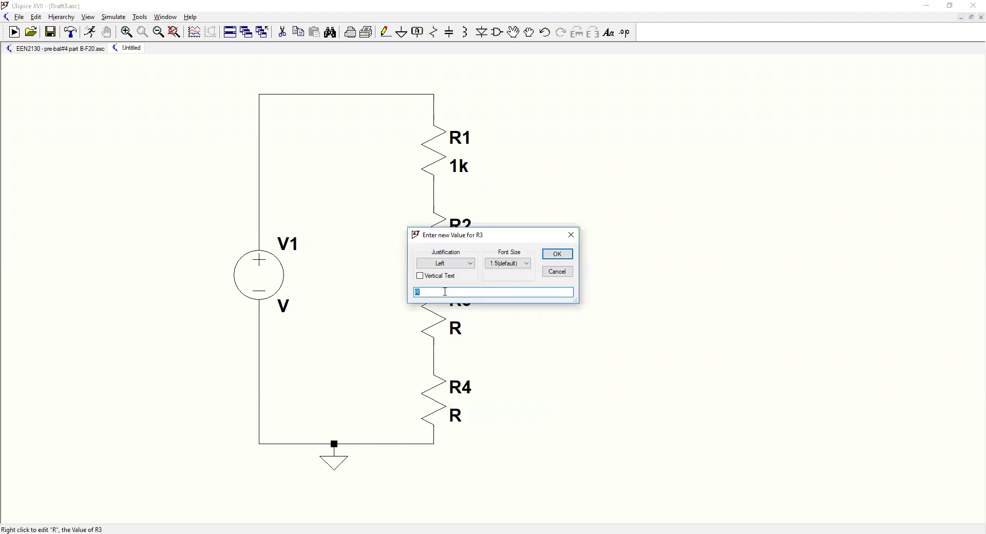
{"action": "type", "text": "2.7k"}
{"action": "key", "text": "Return"}
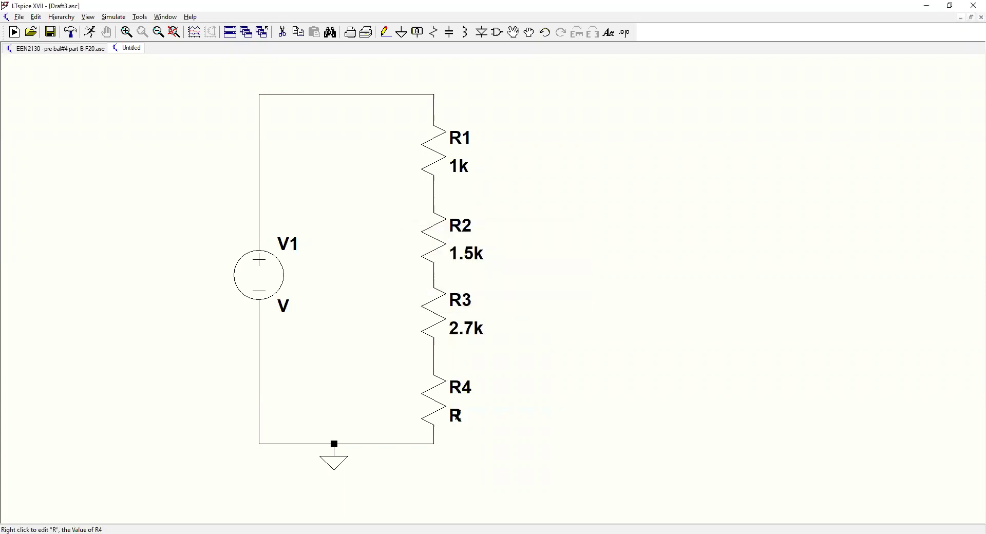
{"action": "right_click", "coordinate": [456, 417]}
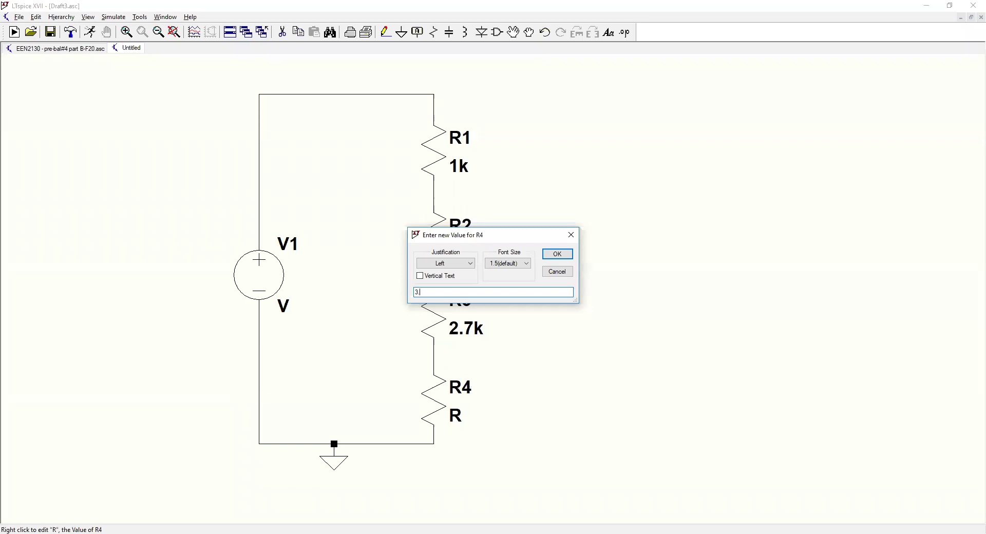
{"action": "left_click", "coordinate": [556, 254]}
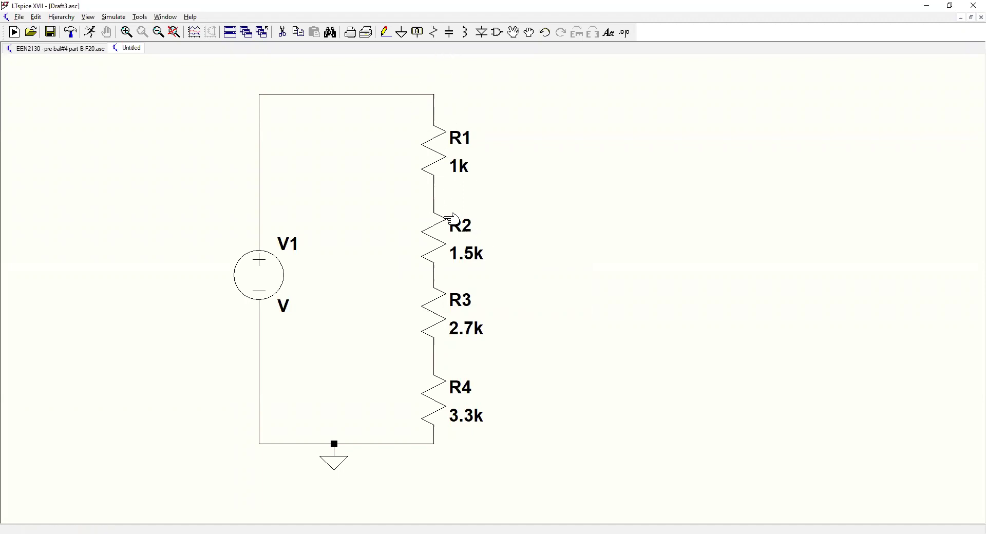
- Extend the bottom ground wire to the right
{"action": "left_click", "coordinate": [386, 32]}
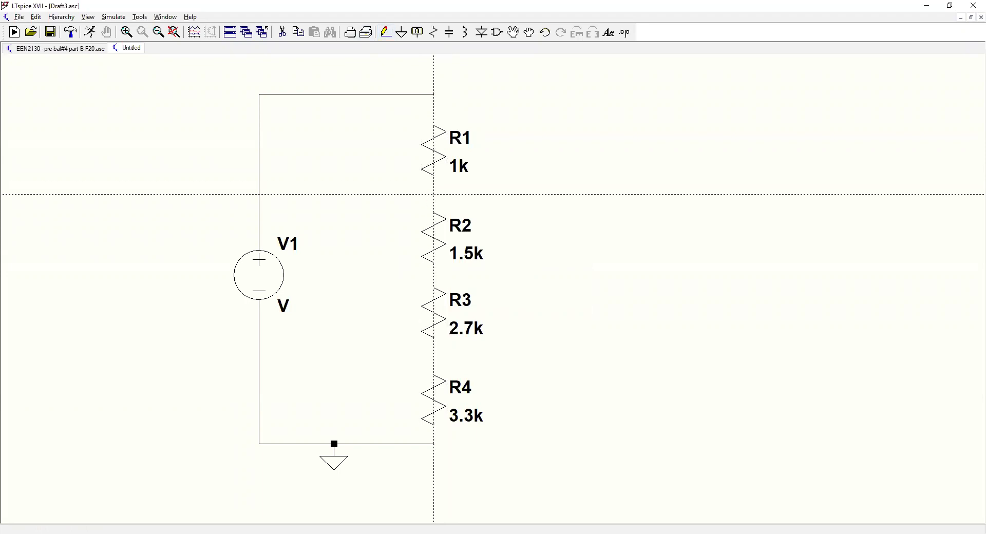
{"action": "left_click", "coordinate": [434, 194]}
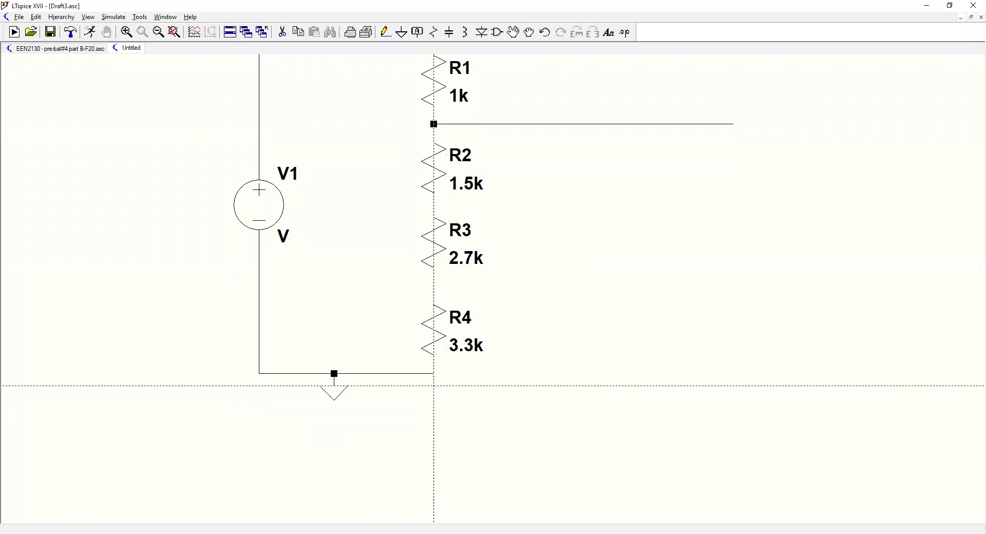
{"action": "left_click", "coordinate": [434, 374]}
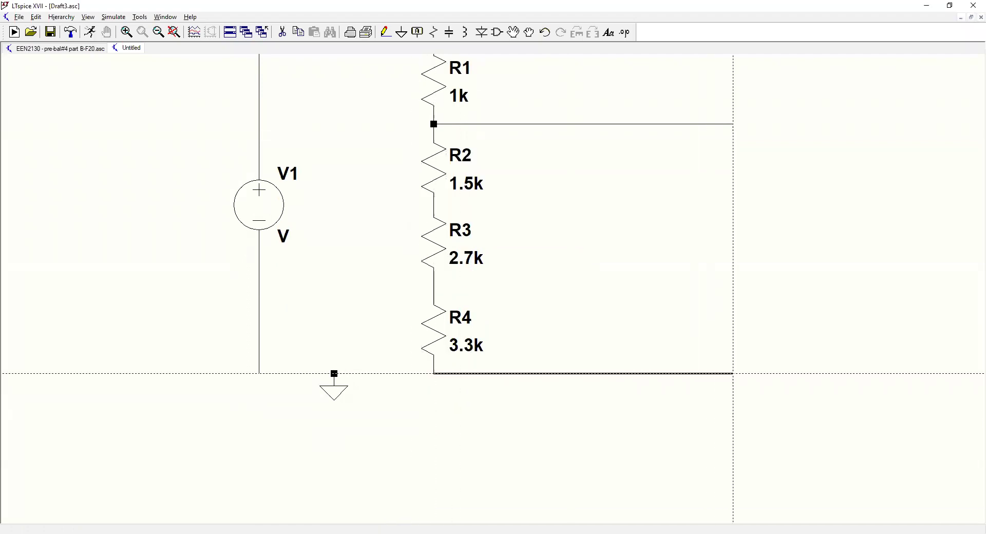
{"action": "right_click", "coordinate": [734, 374]}
{"action": "left_click", "coordinate": [733, 373]}
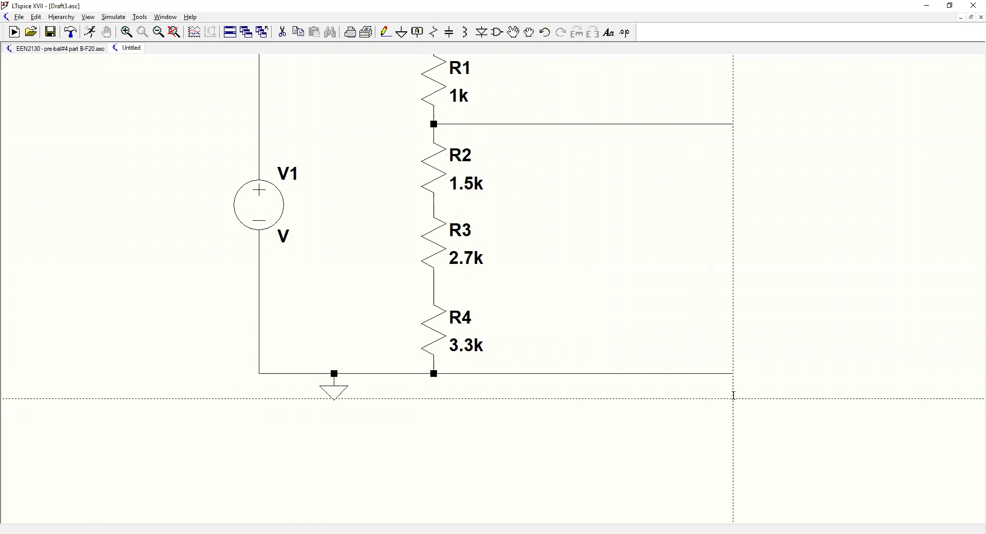
{"action": "right_click", "coordinate": [734, 396]}
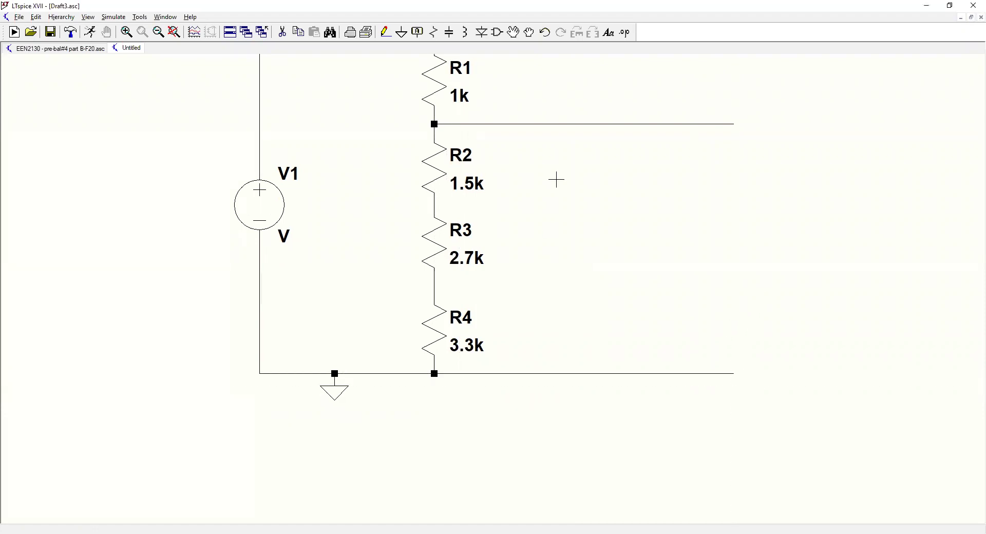
{"action": "left_click_drag", "start_coordinate": [556, 180], "coordinate": [568, 251]}
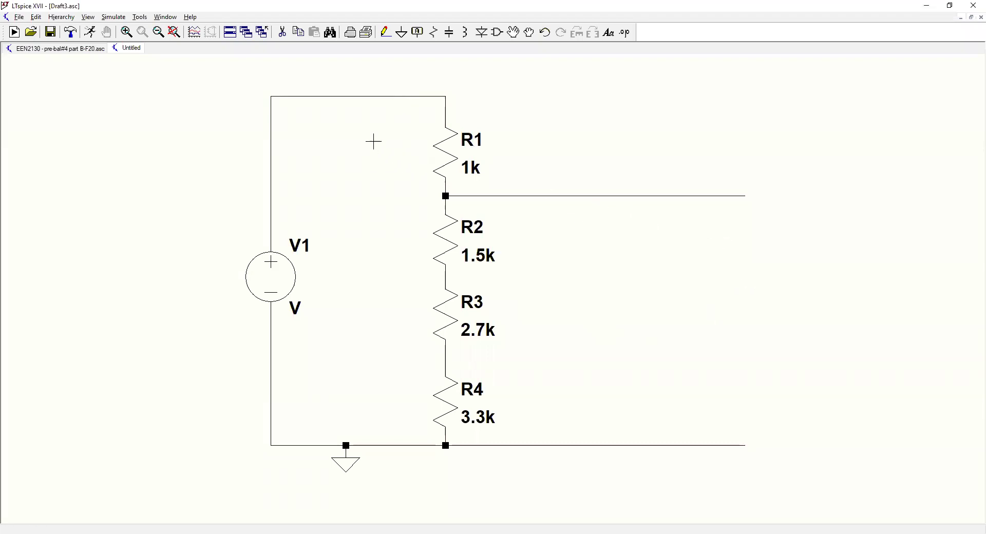
- Run wires from the R1–R2 and R2–R3 junctions right and down to the ground rail
{"action": "left_click", "coordinate": [386, 32]}
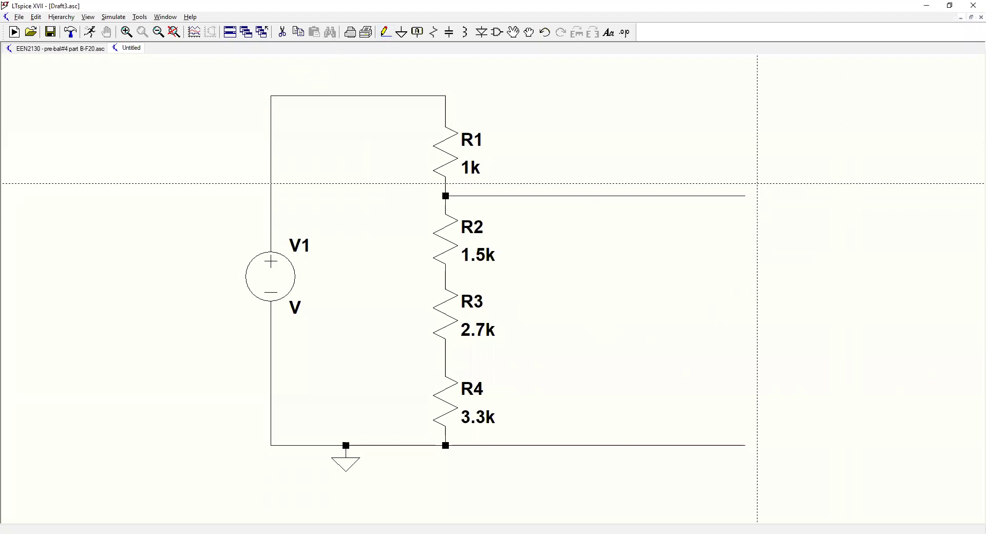
{"action": "left_click", "coordinate": [746, 196]}
{"action": "left_click", "coordinate": [757, 270]}
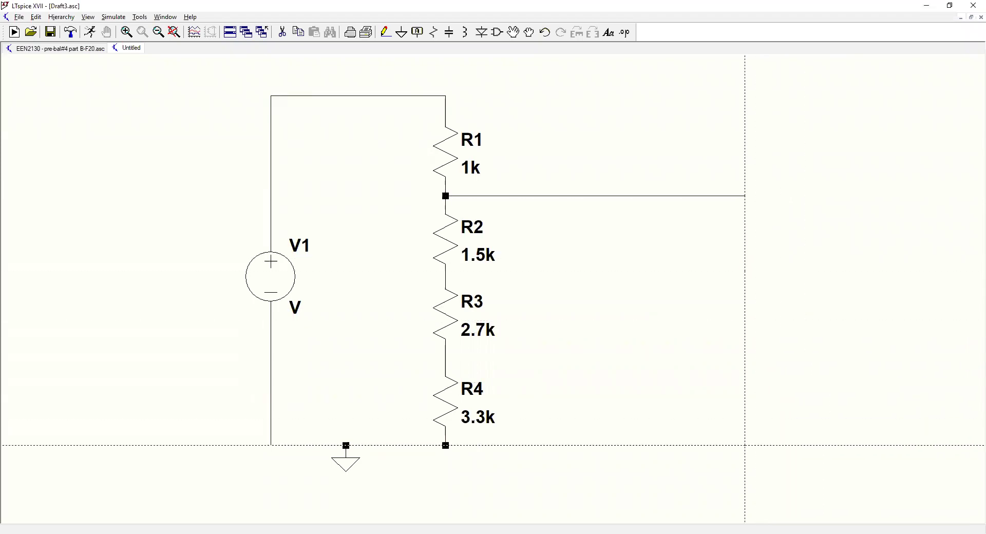
{"action": "left_click", "coordinate": [745, 445]}
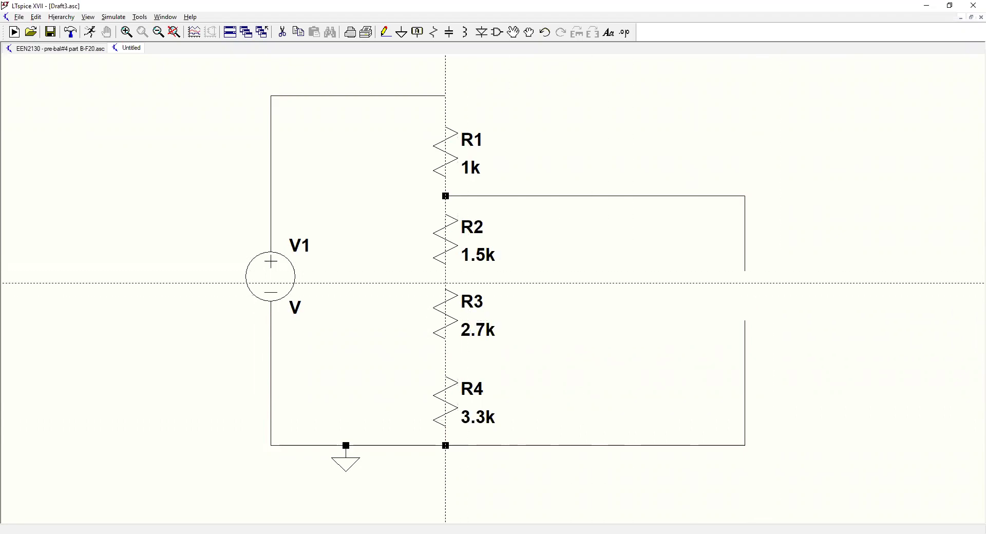
{"action": "left_click", "coordinate": [446, 283]}
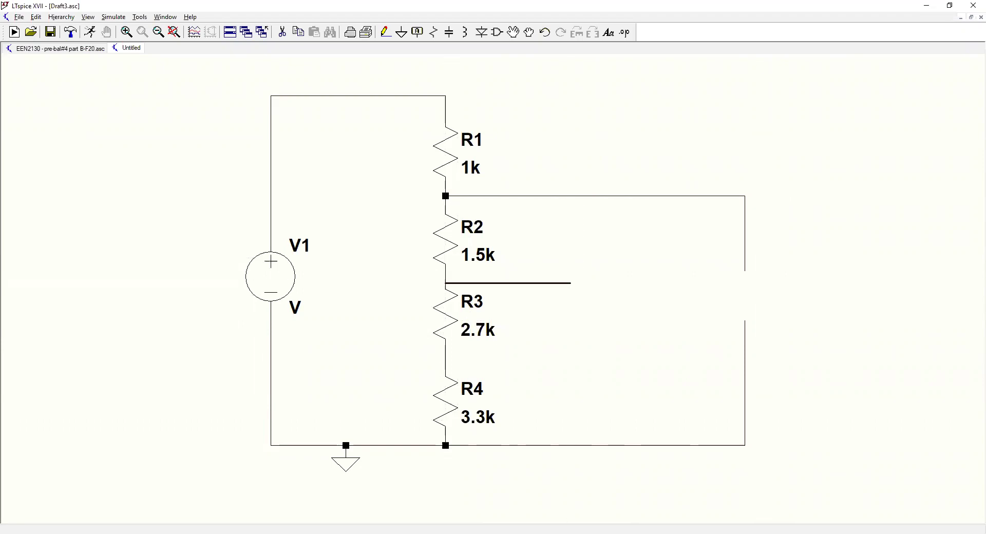
{"action": "left_click", "coordinate": [633, 283]}
{"action": "left_click", "coordinate": [633, 333]}
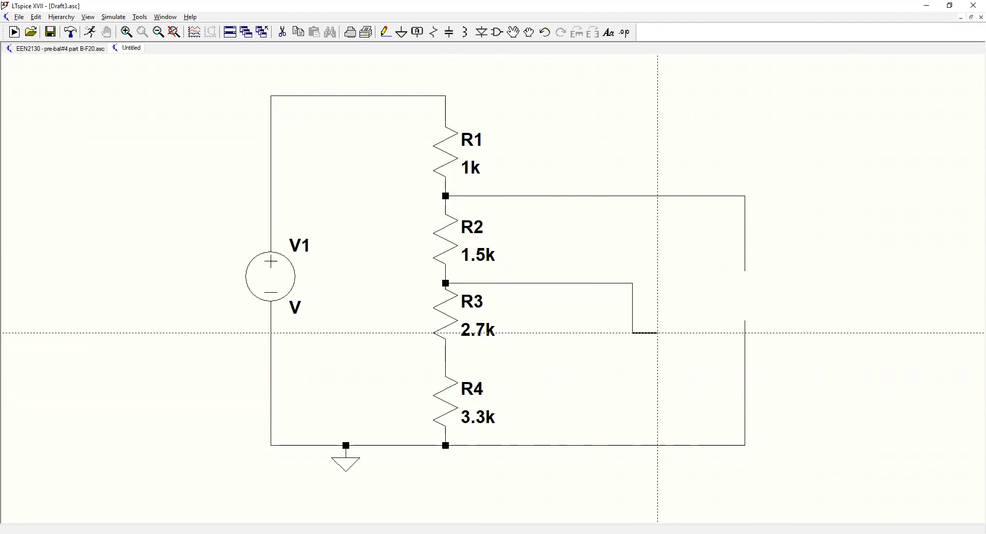
{"action": "right_click", "coordinate": [632, 333]}
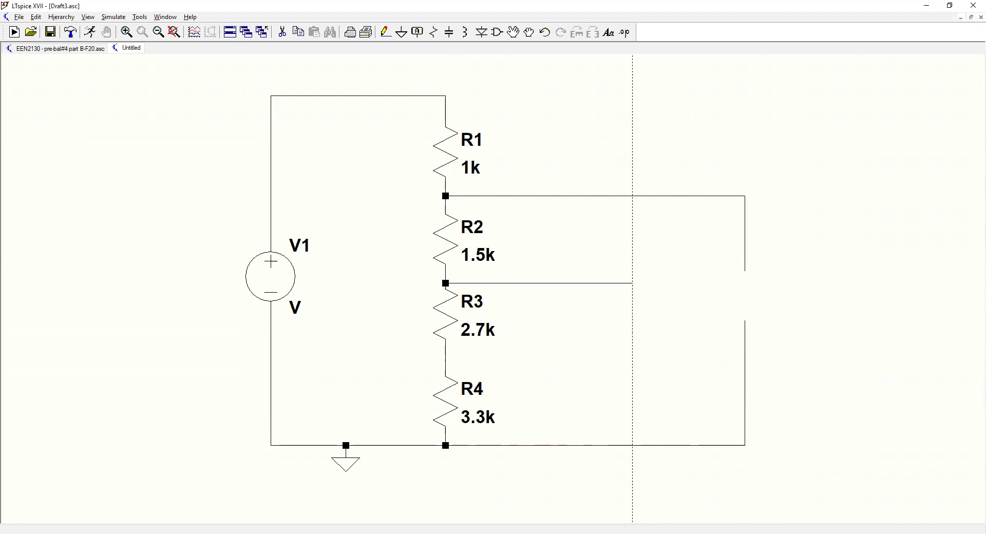
{"action": "left_click", "coordinate": [633, 445]}
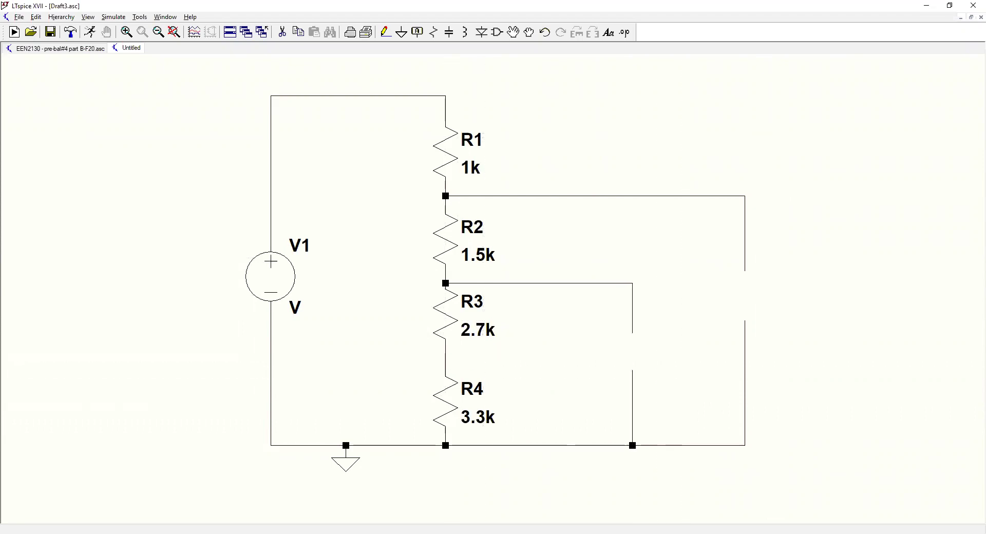
- Connect the R3–R4 junction with a wire right and down to the ground rail
{"action": "left_click", "coordinate": [445, 358]}
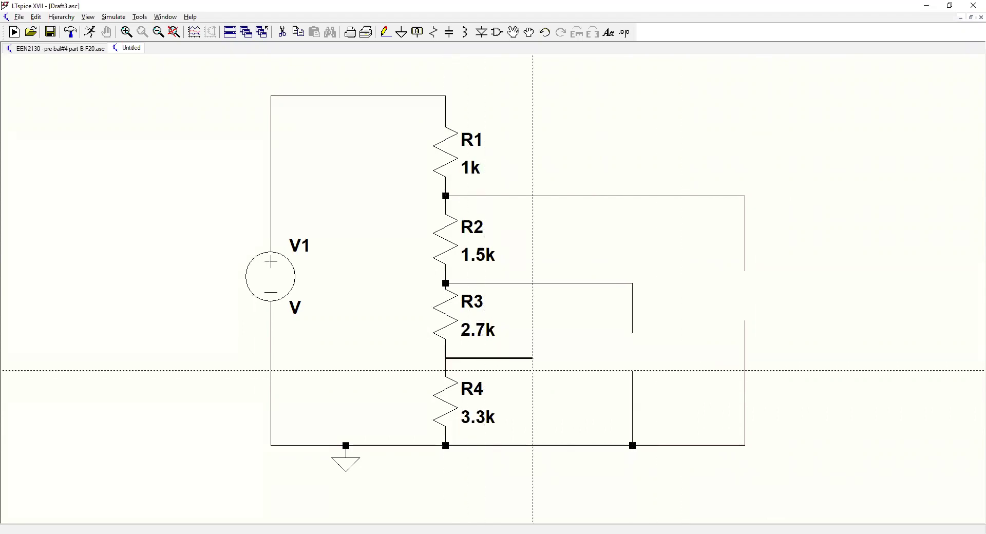
{"action": "left_click", "coordinate": [545, 370]}
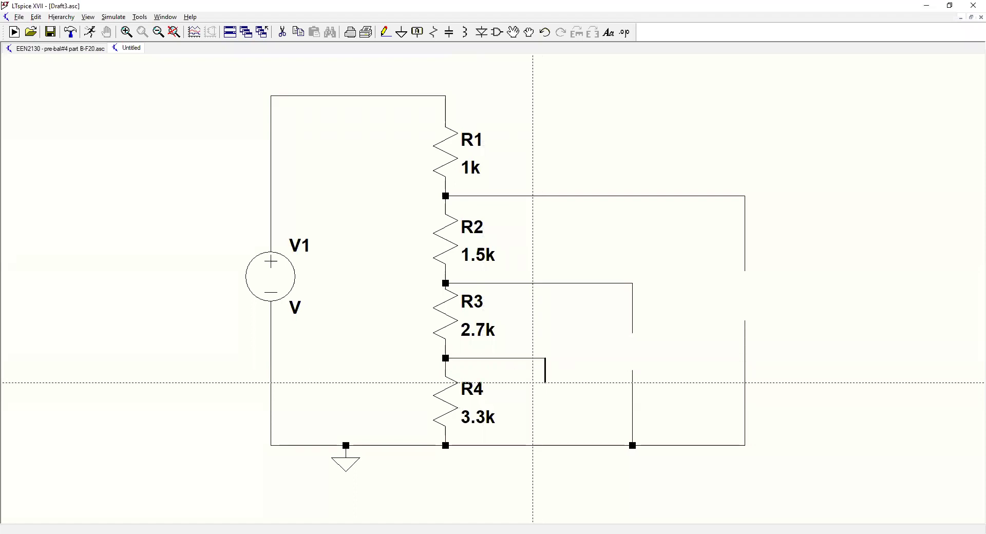
{"action": "right_click", "coordinate": [532, 383]}
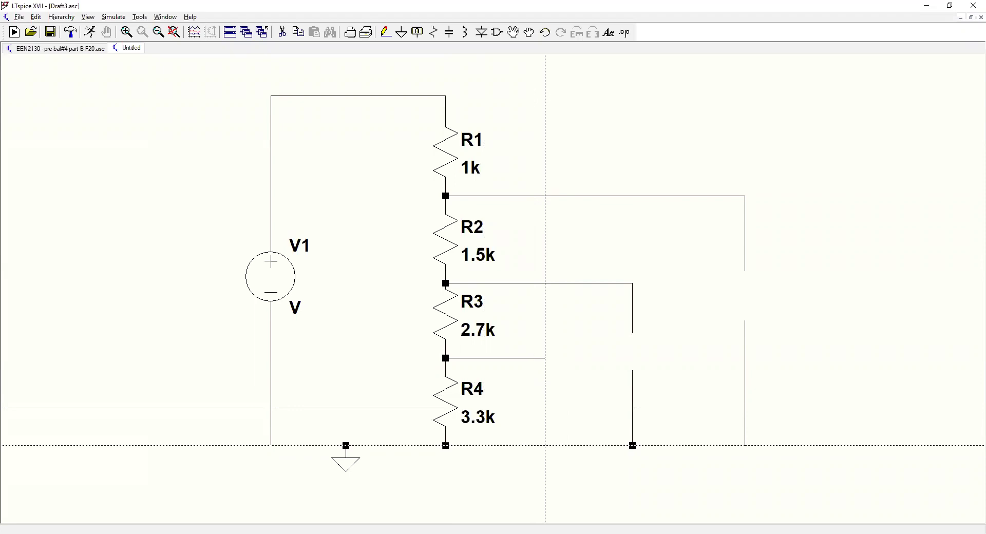
{"action": "left_click", "coordinate": [545, 445]}
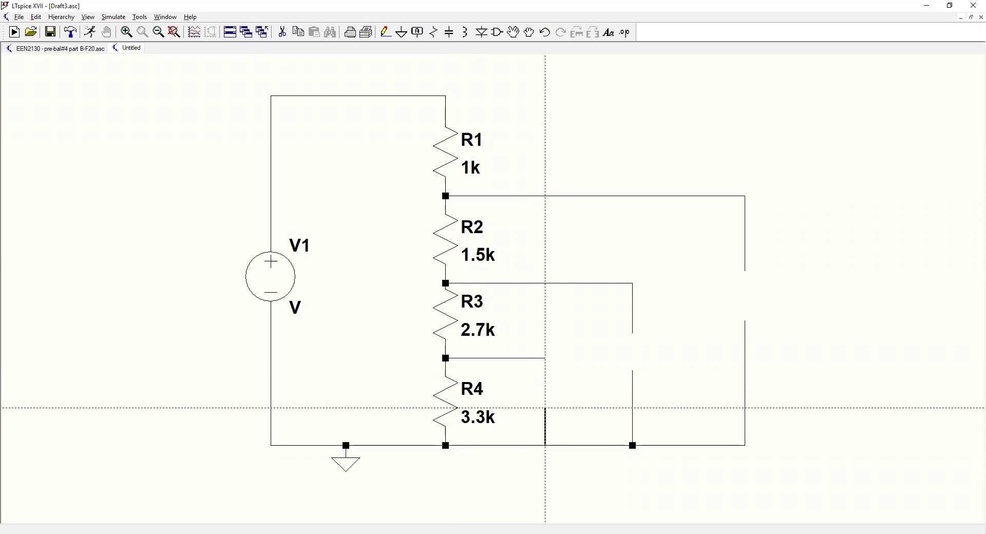
{"action": "right_click", "coordinate": [545, 408]}
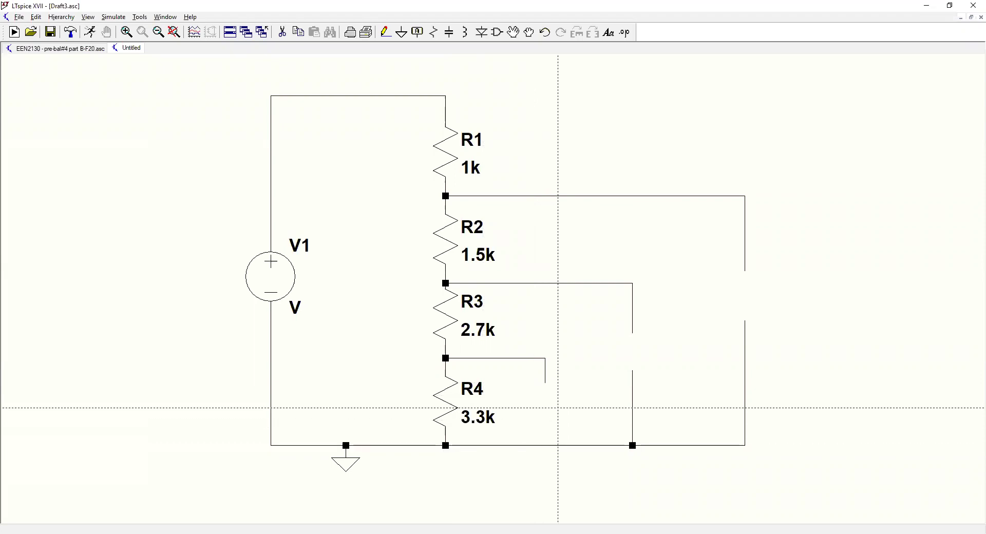
{"action": "left_click", "coordinate": [545, 445]}
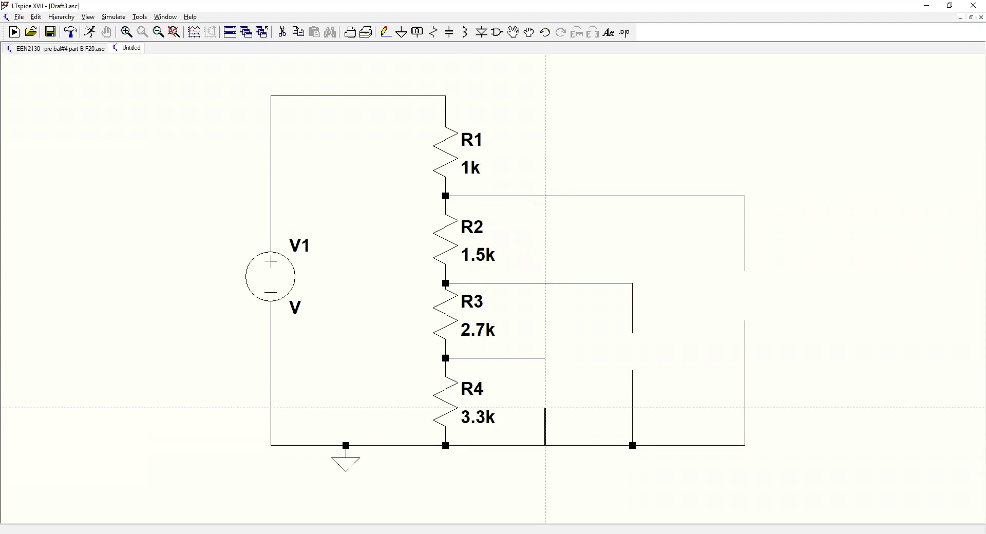
{"action": "left_click", "coordinate": [545, 358]}
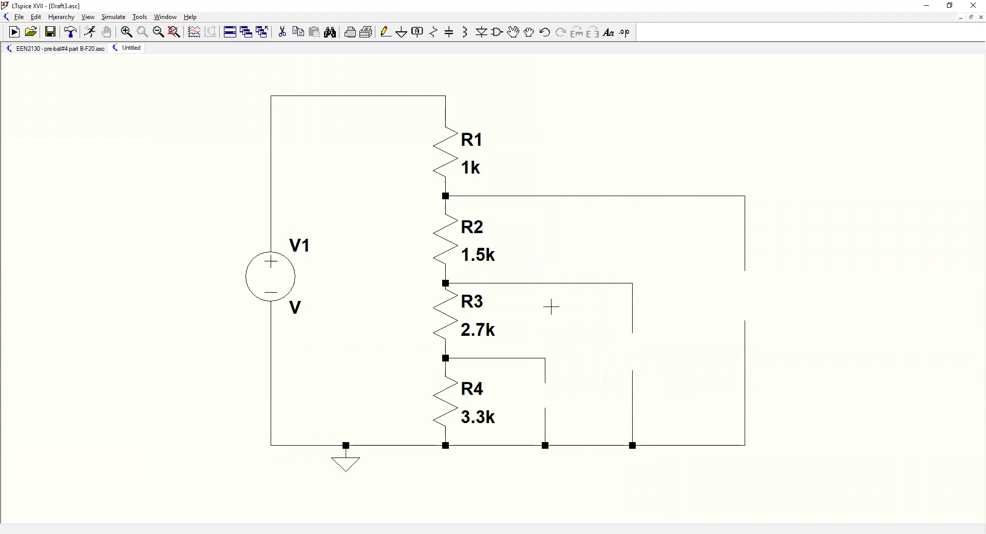
{"action": "left_click", "coordinate": [609, 31]}
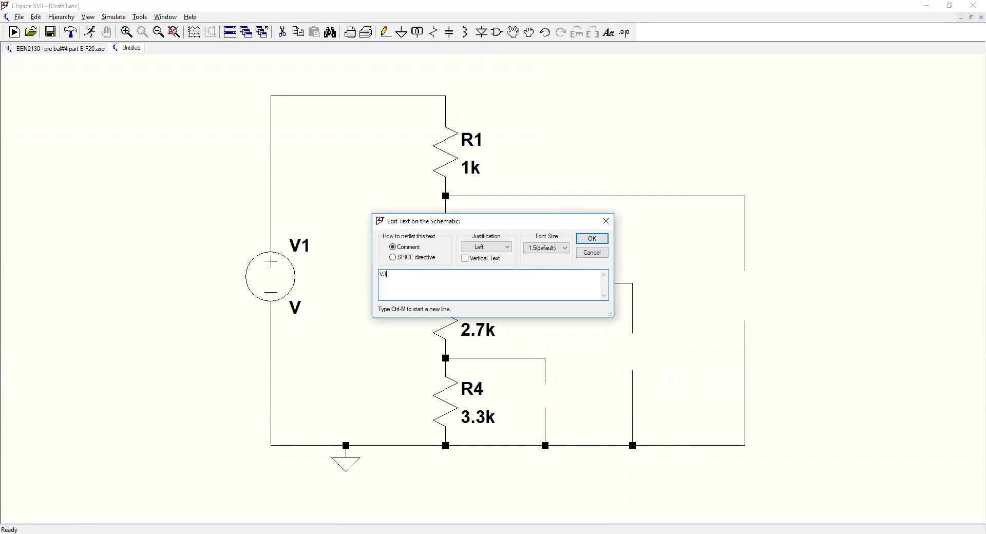
- Place the V3 label beside R4's branch and add a V2 label beside the middle right wire
{"action": "left_click", "coordinate": [592, 239]}
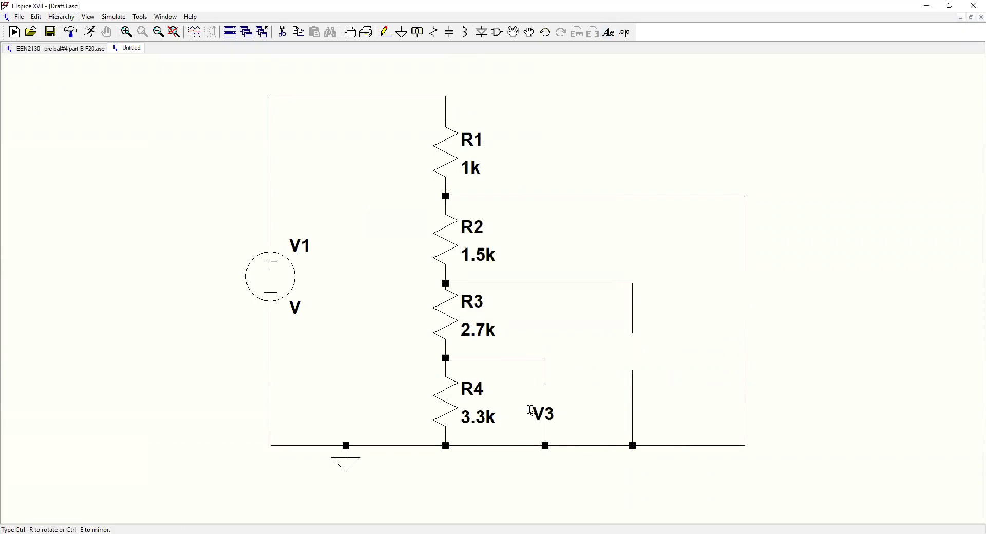
{"action": "left_click", "coordinate": [536, 401]}
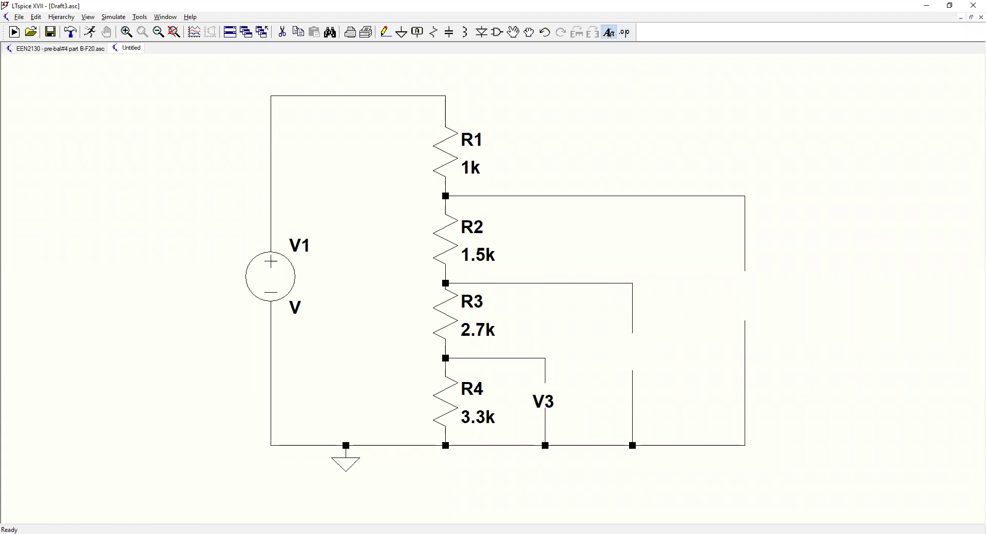
{"action": "left_click", "coordinate": [608, 32]}
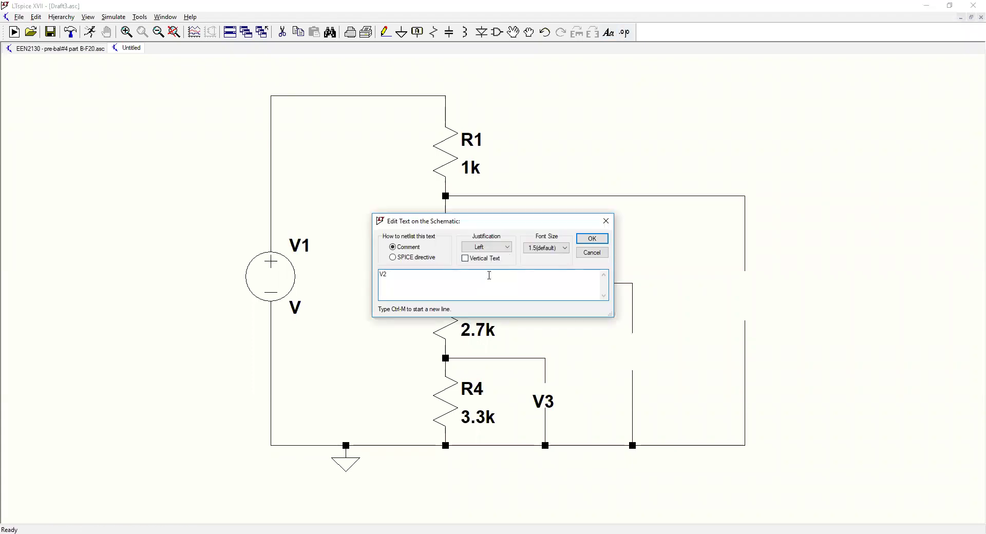
{"action": "type", "text": "V2"}
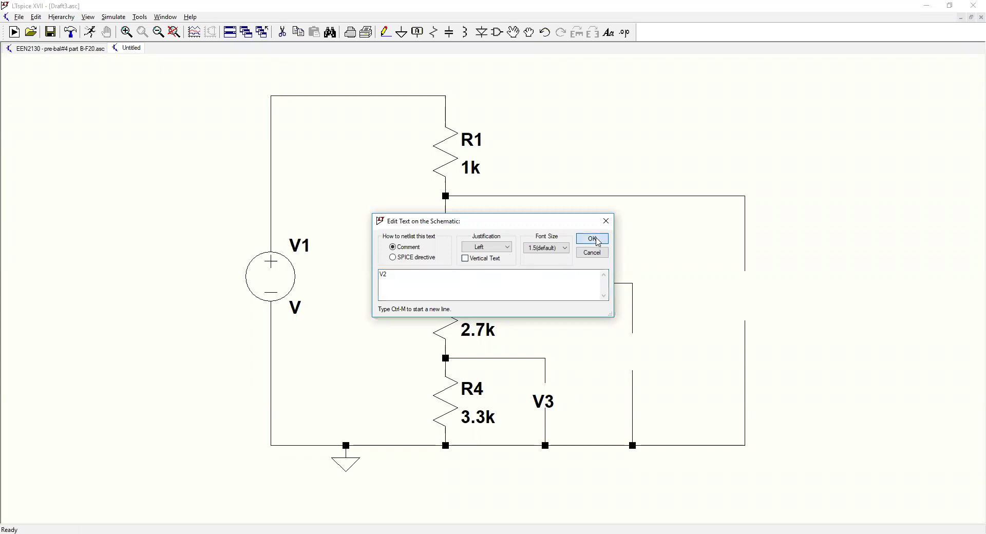
{"action": "left_click", "coordinate": [598, 242]}
{"action": "left_click", "coordinate": [623, 351]}
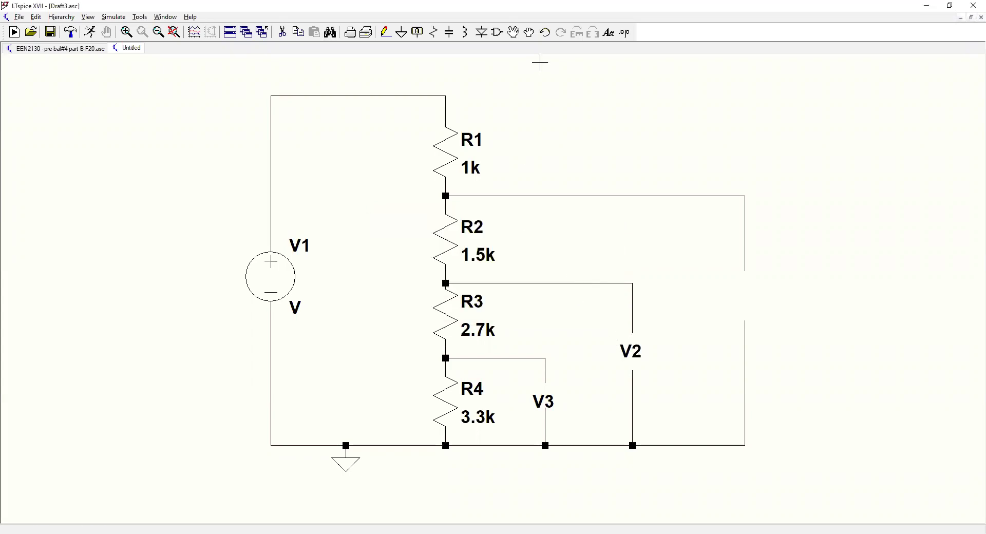
- Add a V1 label beside the outer right wire
{"action": "left_click", "coordinate": [608, 32]}
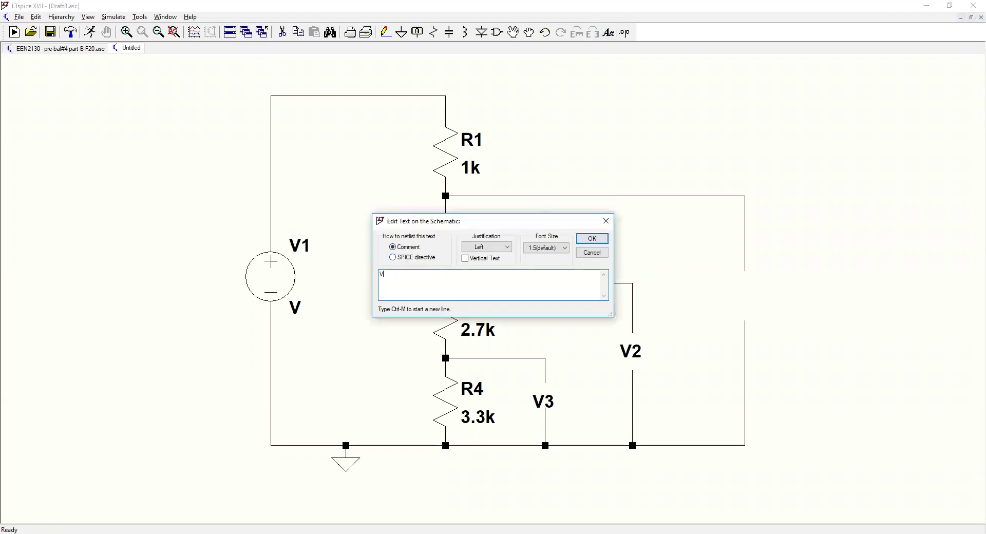
{"action": "left_click", "coordinate": [597, 239]}
{"action": "left_click", "coordinate": [735, 301]}
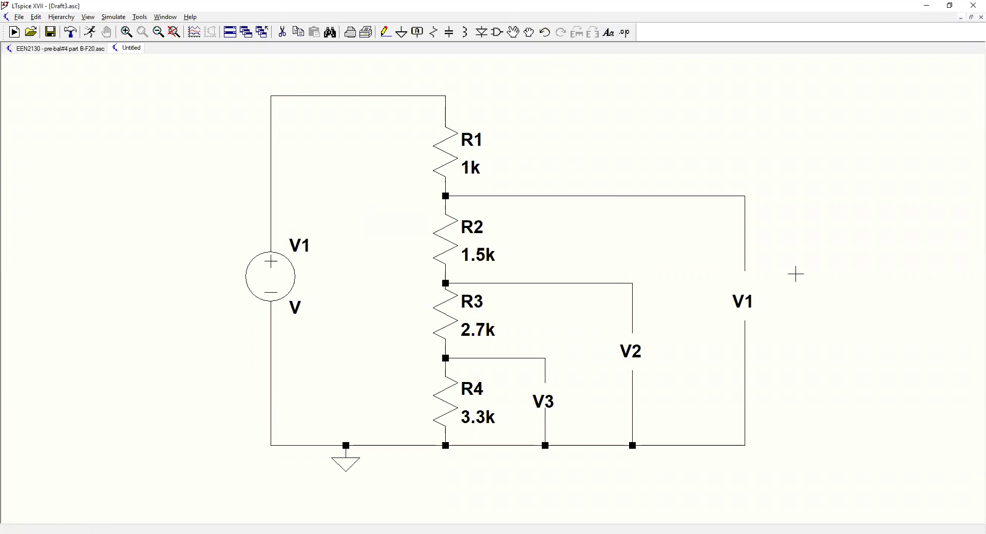
{"action": "right_click", "coordinate": [794, 273]}
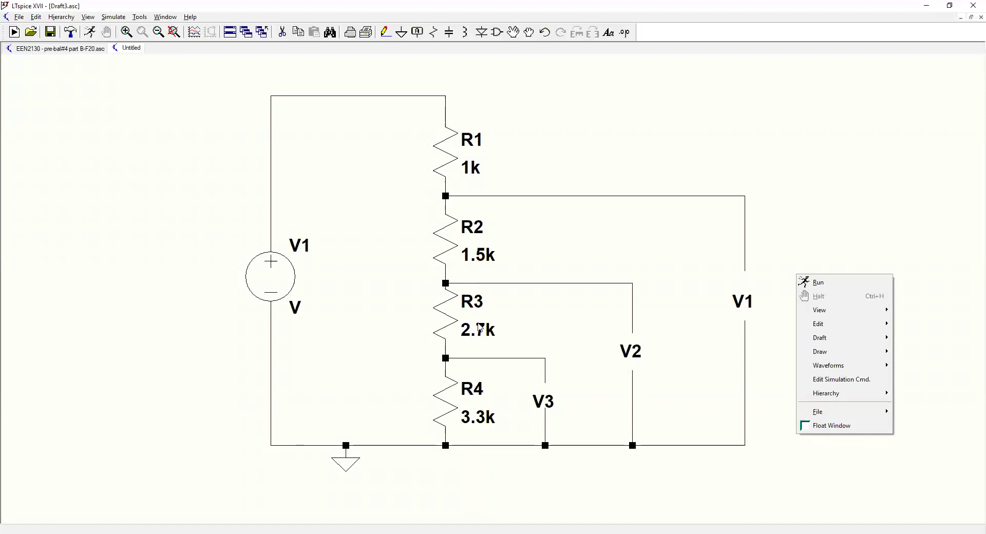
- Set voltage source V1's DC value to 15
{"action": "left_click", "coordinate": [296, 277]}
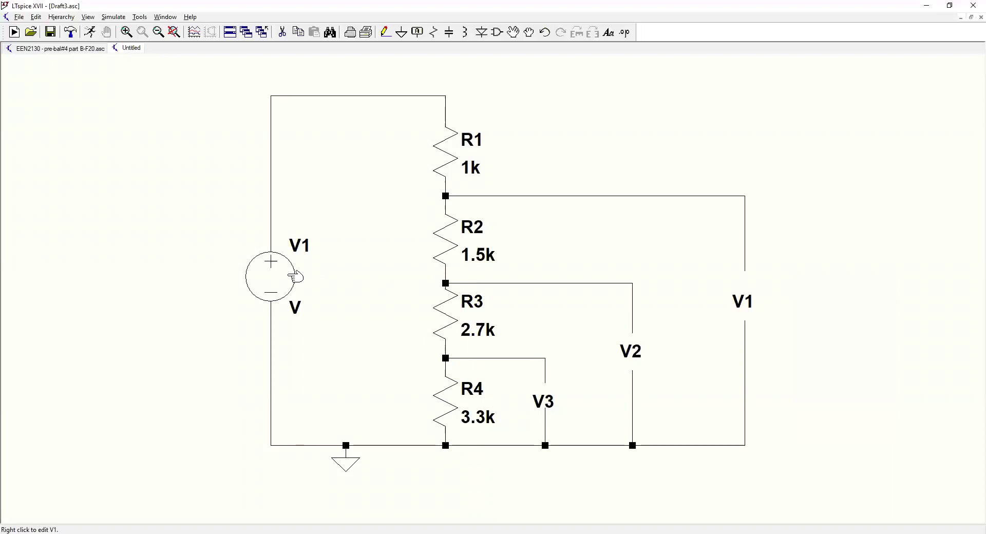
{"action": "right_click", "coordinate": [296, 277]}
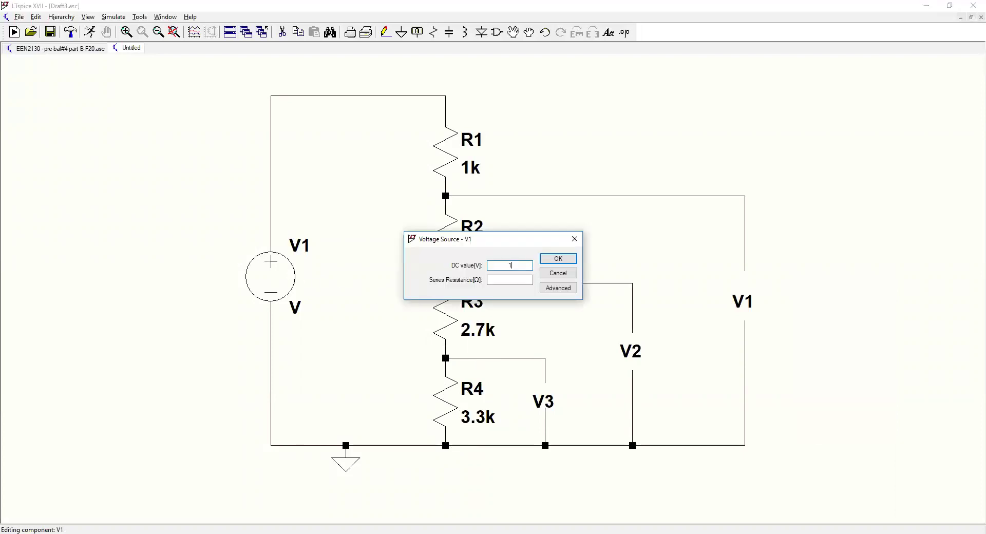
{"action": "type", "text": "15"}
{"action": "left_click", "coordinate": [559, 259]}
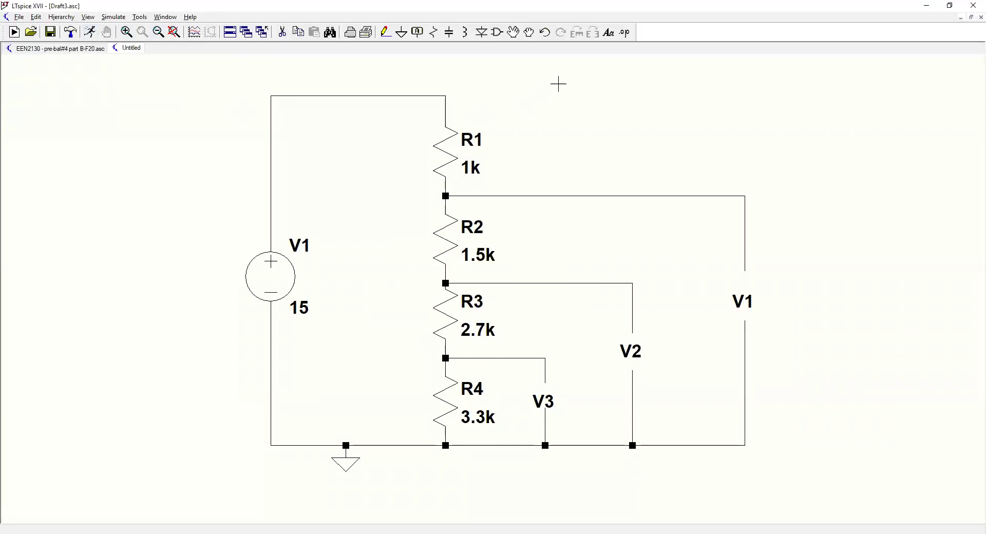
- Place a .op SPICE directive at the circuit's bottom left
{"action": "left_click", "coordinate": [625, 32]}
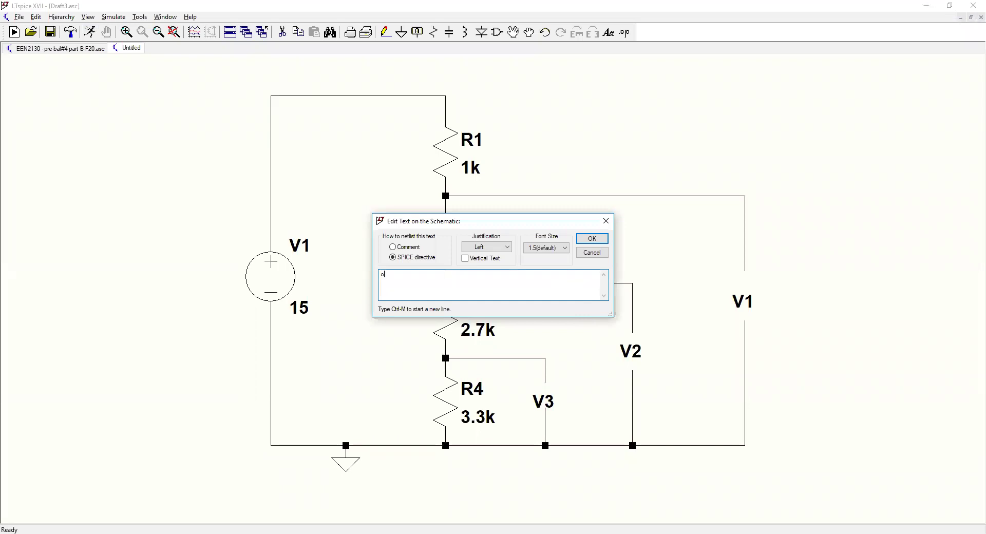
{"action": "type", "text": ".op"}
{"action": "left_click", "coordinate": [593, 239]}
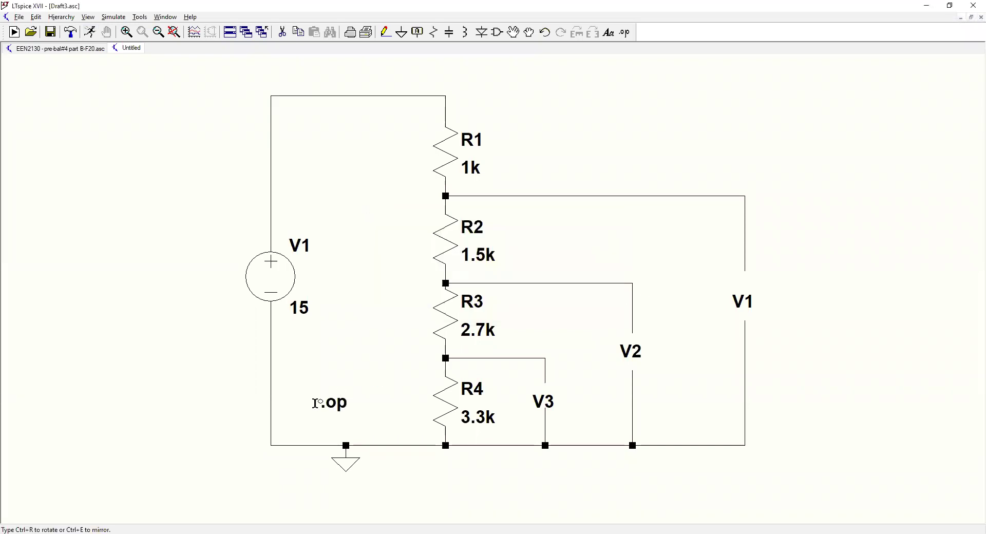
{"action": "left_click", "coordinate": [293, 422]}
{"action": "right_click", "coordinate": [359, 345]}
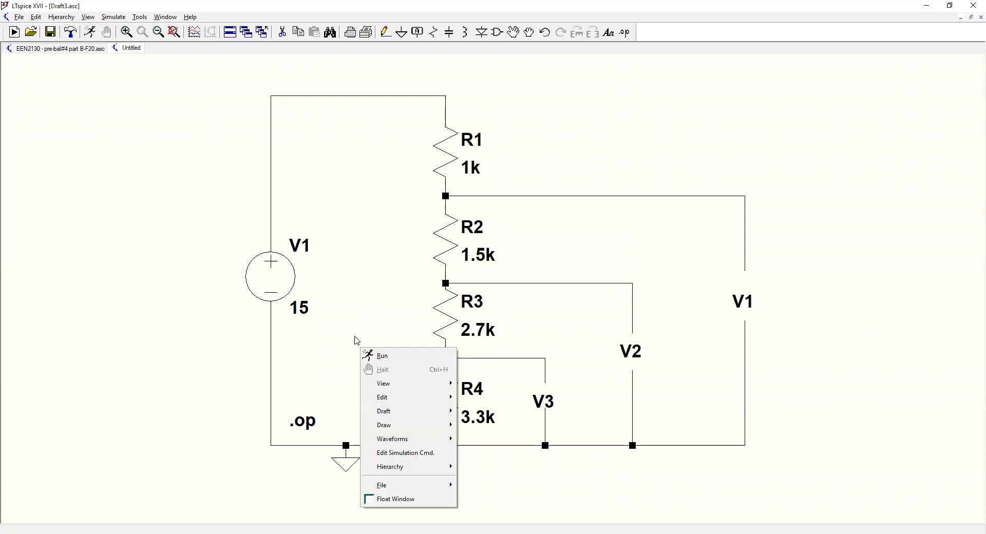
- Run the .op simulation from the canvas context menu
{"action": "left_click", "coordinate": [382, 356]}
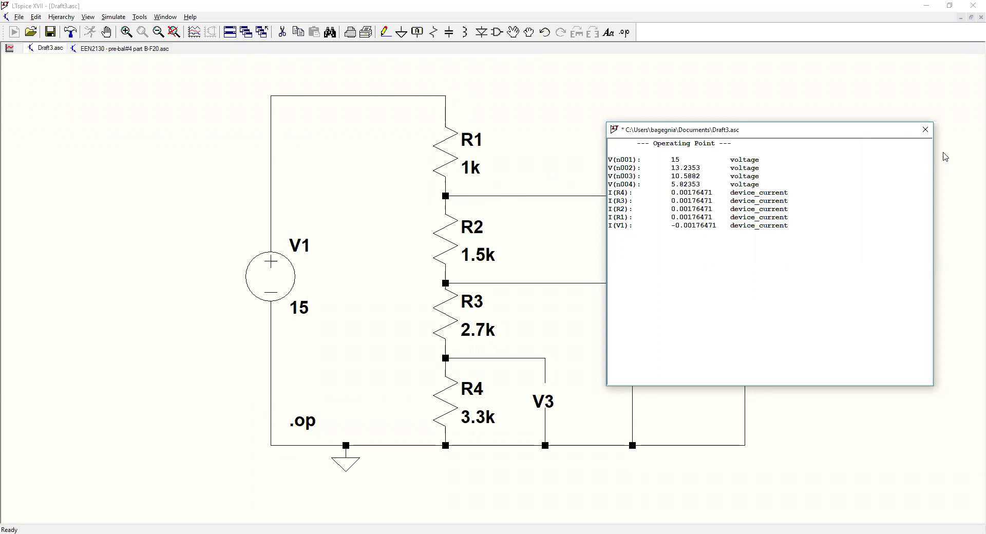
- Close the results window and label the junctions 13.235294V, 10.588235V and 5.8235292V
{"action": "left_click", "coordinate": [924, 128]}
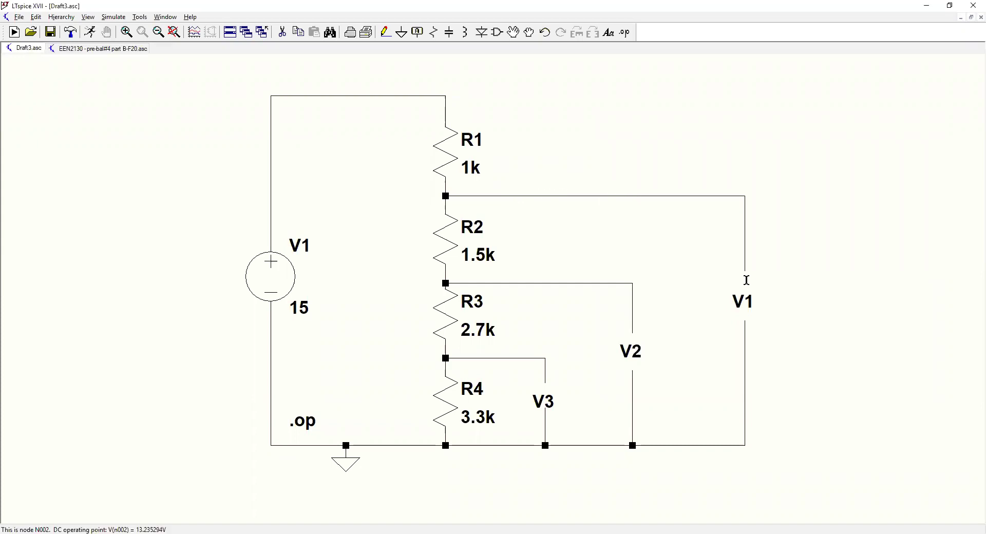
{"action": "left_click", "coordinate": [620, 196]}
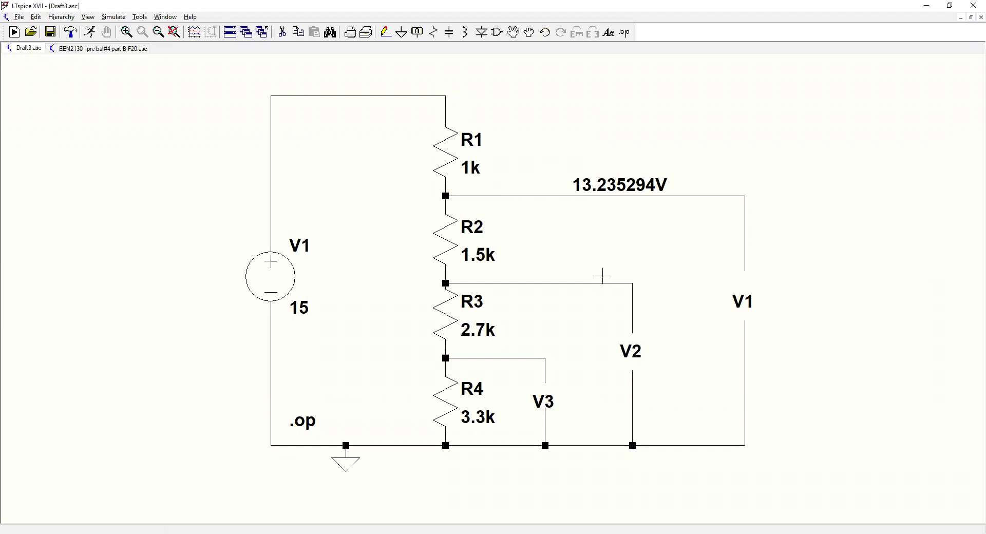
{"action": "mouse_move", "coordinate": [600, 282]}
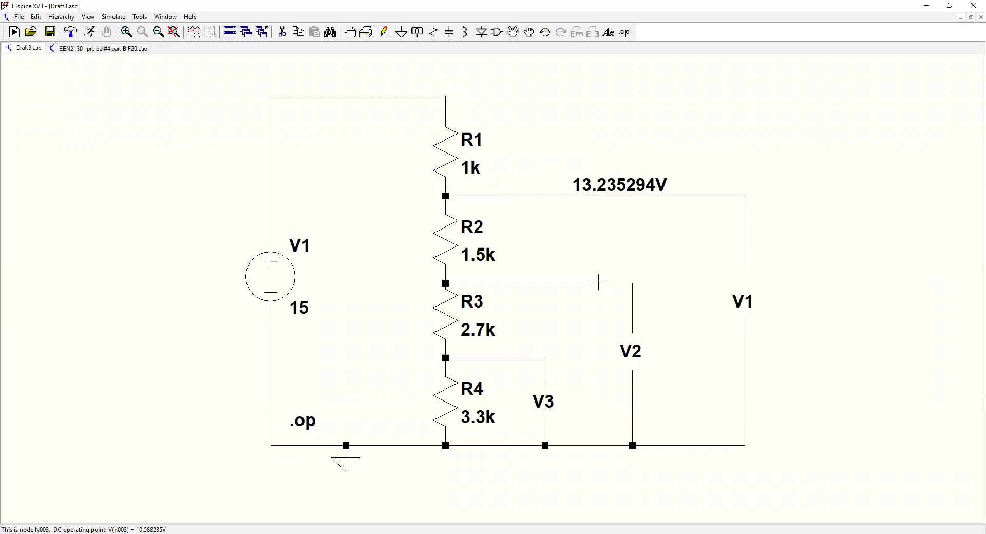
{"action": "left_click", "coordinate": [599, 282]}
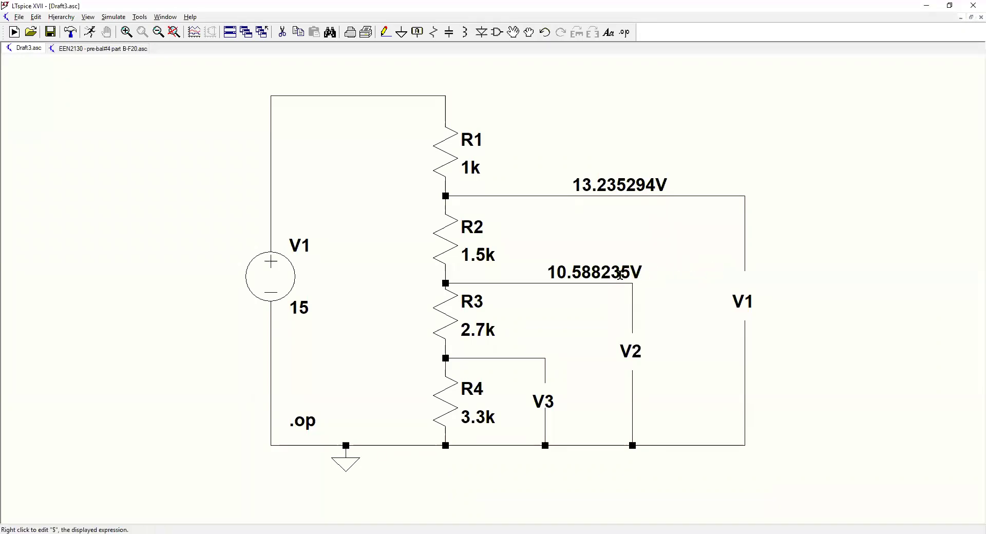
{"action": "mouse_move", "coordinate": [522, 355]}
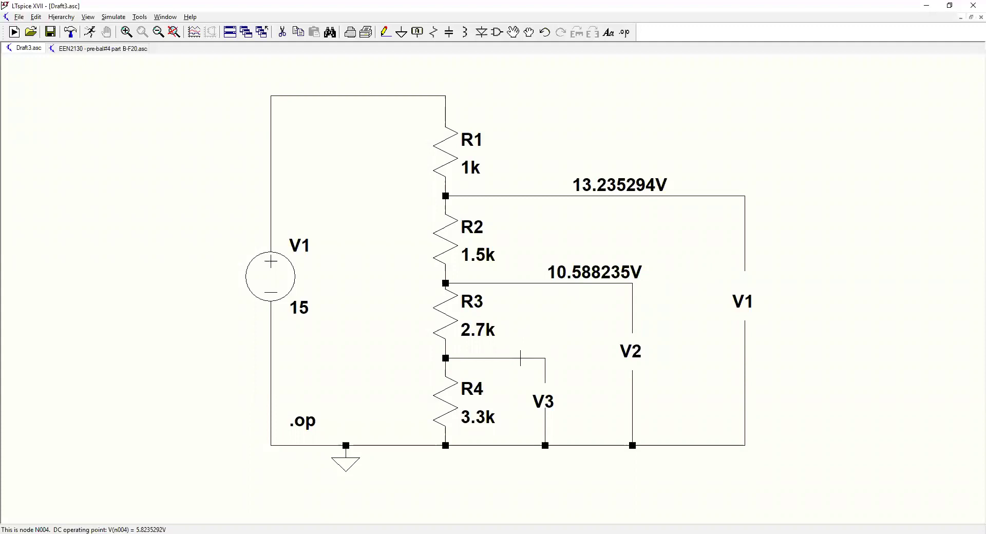
{"action": "left_click", "coordinate": [521, 359]}
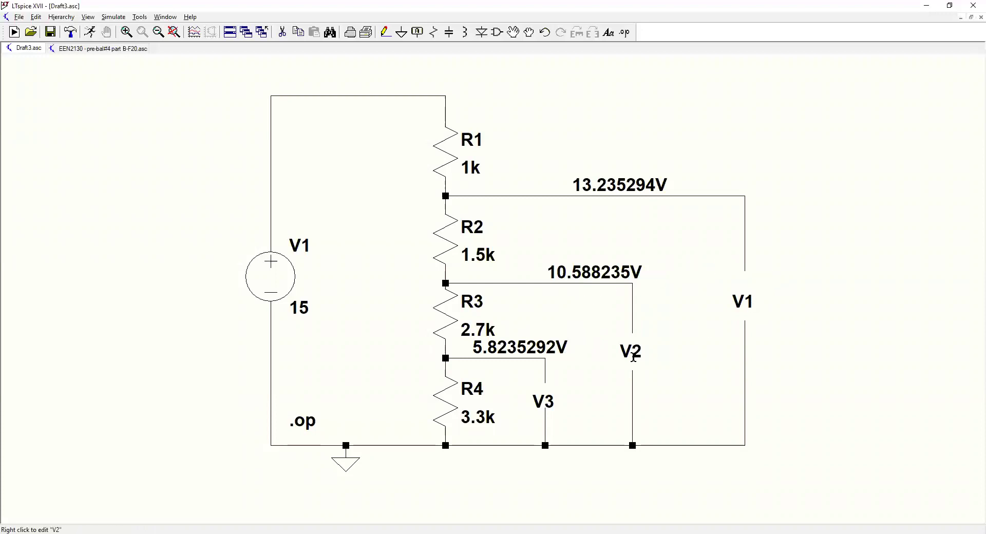
- Add a 'V1=' text comment for the top node's voltage label
{"action": "left_click", "coordinate": [610, 31]}
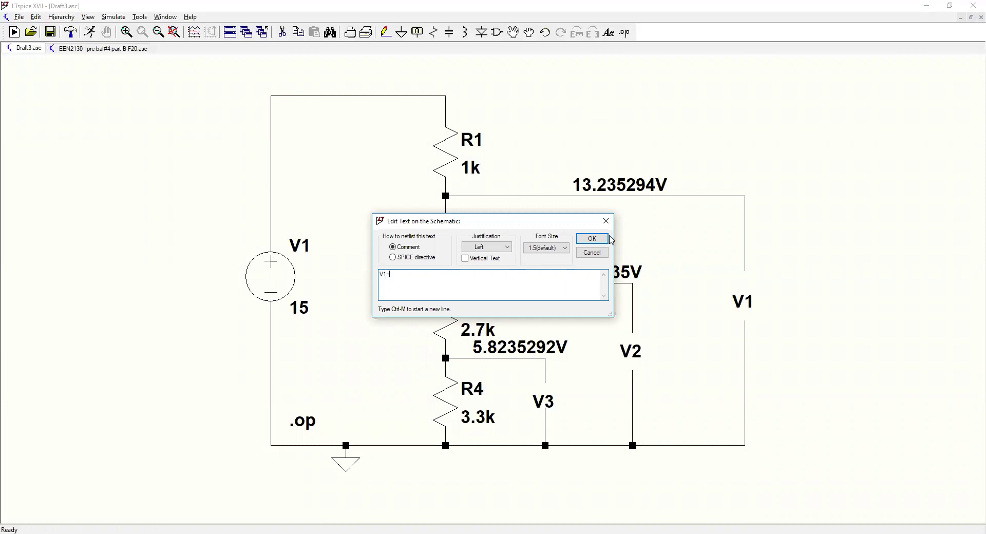
{"action": "key", "text": "Return"}
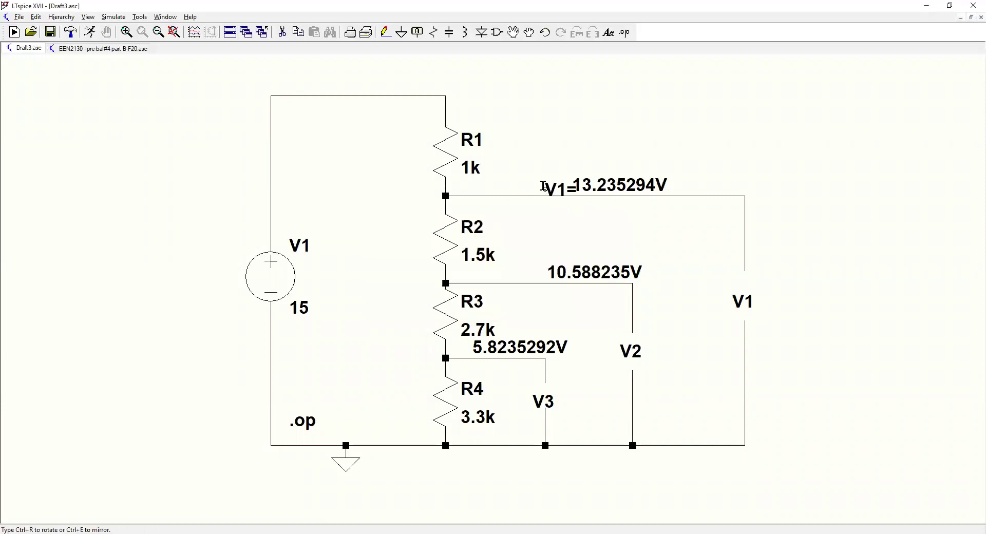
- Place V1= before 13.235294V, then add a V2= comment in front of 10.588235V
{"action": "left_click", "coordinate": [540, 184]}
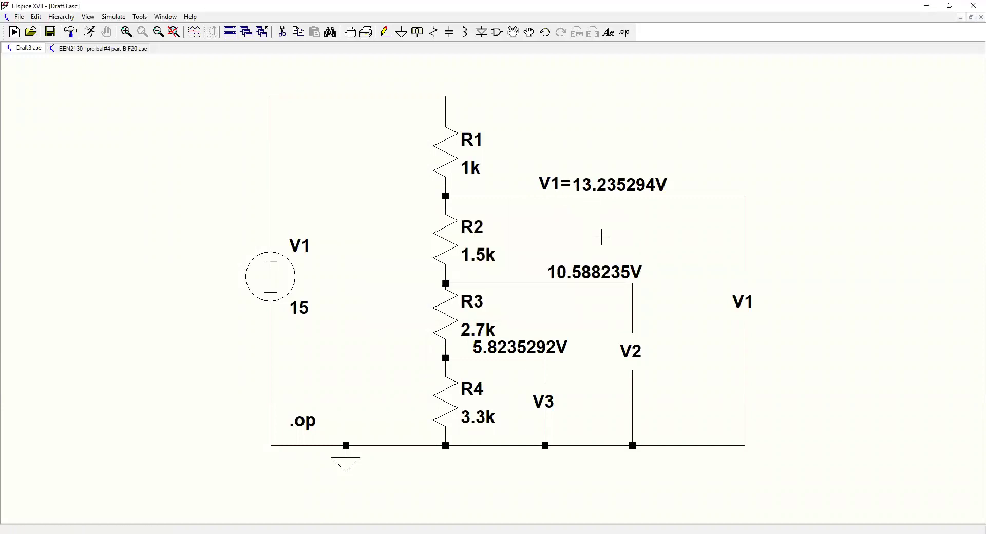
{"action": "left_click", "coordinate": [609, 33]}
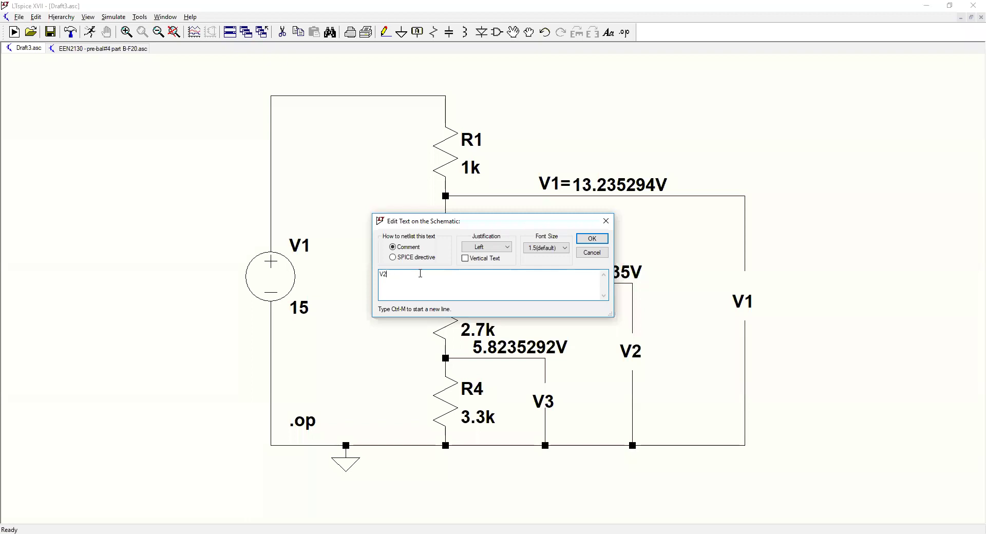
{"action": "type", "text": "V2="}
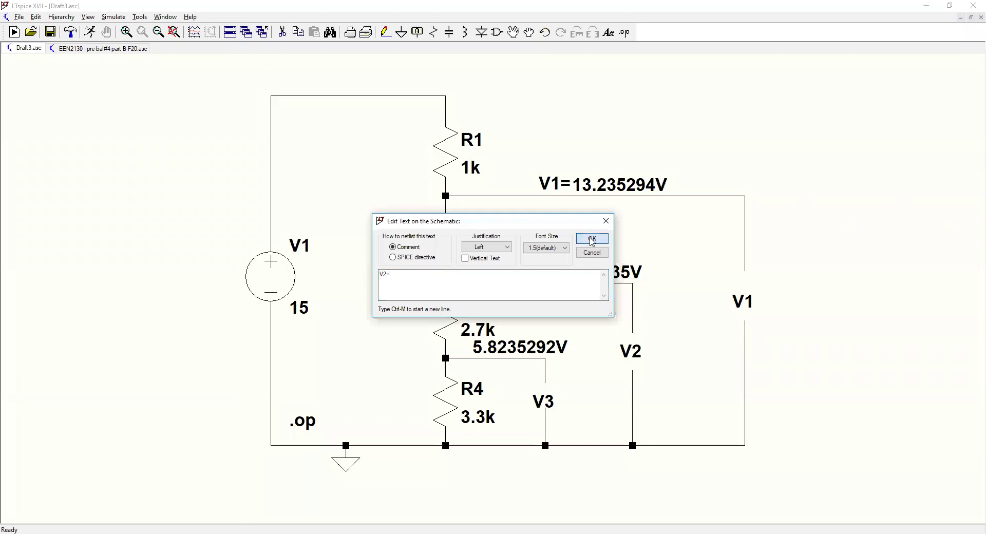
{"action": "key", "text": "Return"}
{"action": "left_click", "coordinate": [516, 277]}
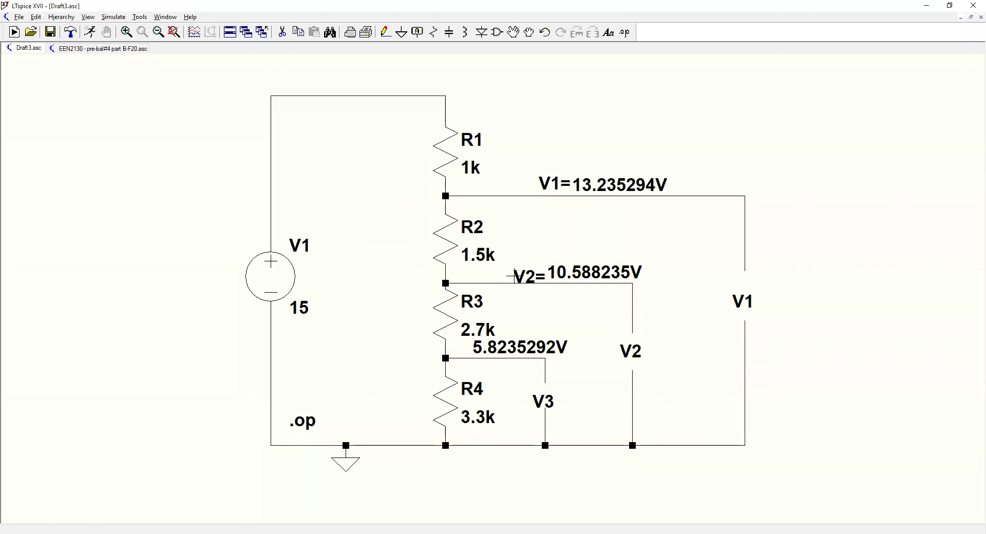
- Reposition the 5.8235292V label onto the R3–R4 wire and type a V3= text annotation
{"action": "right_click", "coordinate": [591, 242]}
{"action": "left_click", "coordinate": [670, 128]}
{"action": "left_click", "coordinate": [529, 32]}
{"action": "left_click", "coordinate": [519, 345]}
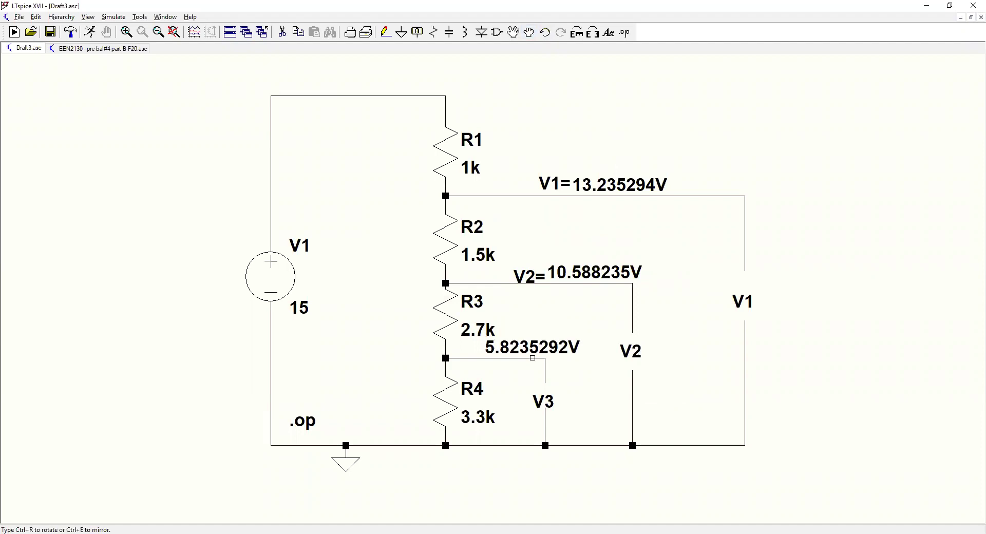
{"action": "left_click", "coordinate": [554, 338]}
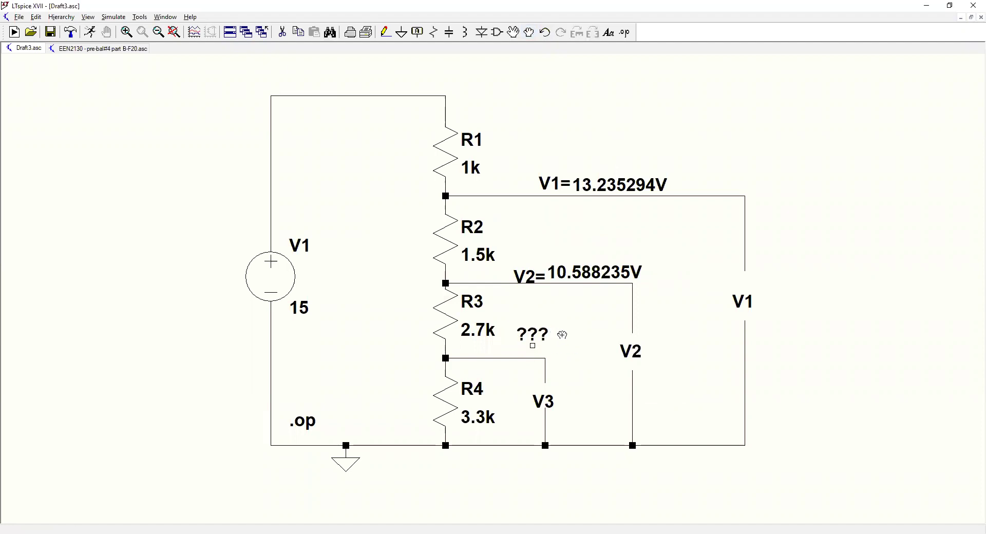
{"action": "left_click", "coordinate": [529, 344]}
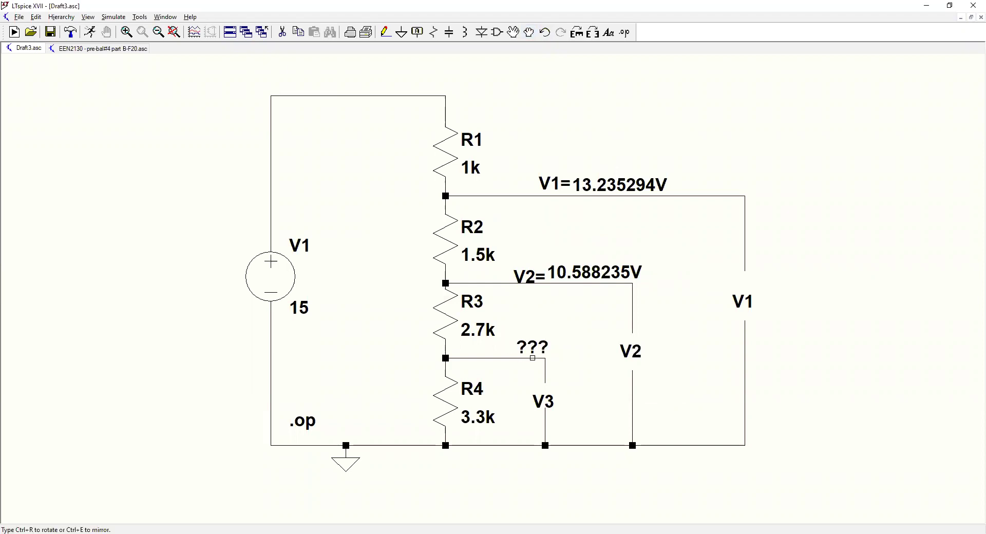
{"action": "left_click", "coordinate": [533, 358]}
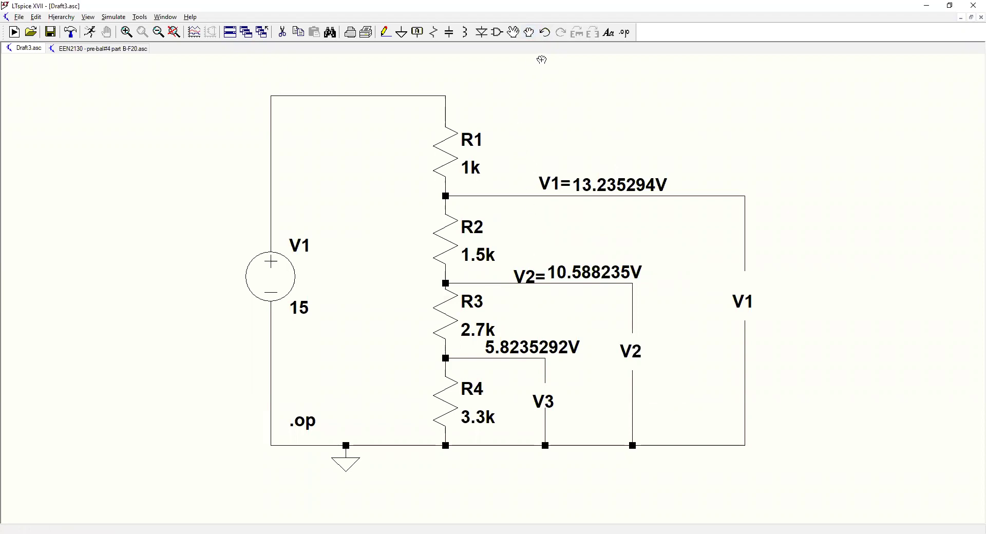
{"action": "left_click", "coordinate": [608, 32]}
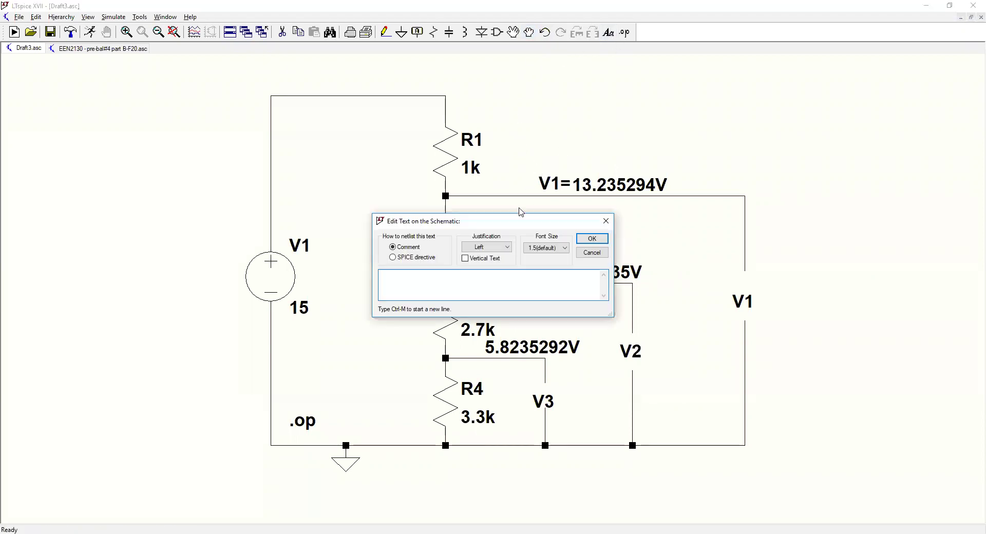
{"action": "type", "text": "V3="}
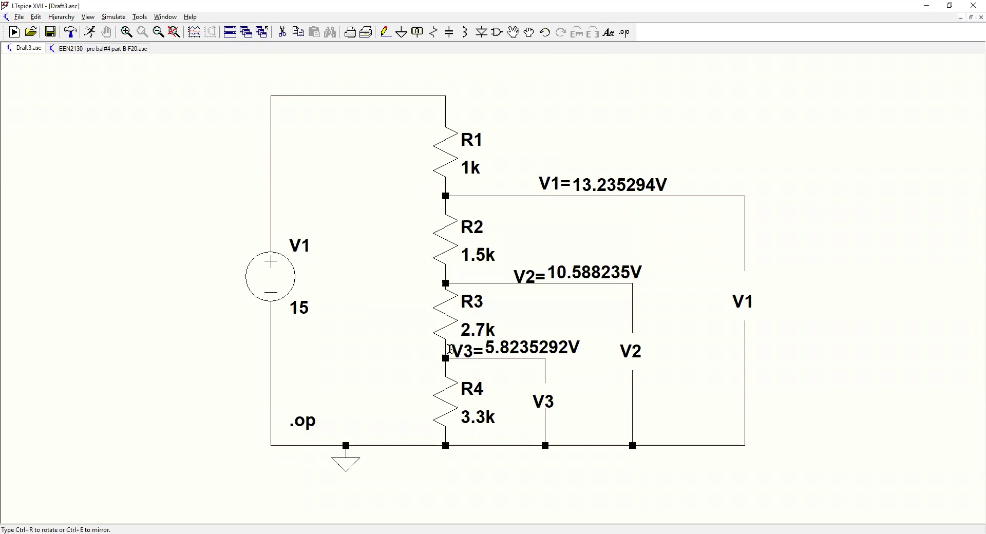
- Place V3= before 5.8235292V and move R1's name and 1k value to its left
{"action": "left_click", "coordinate": [449, 348]}
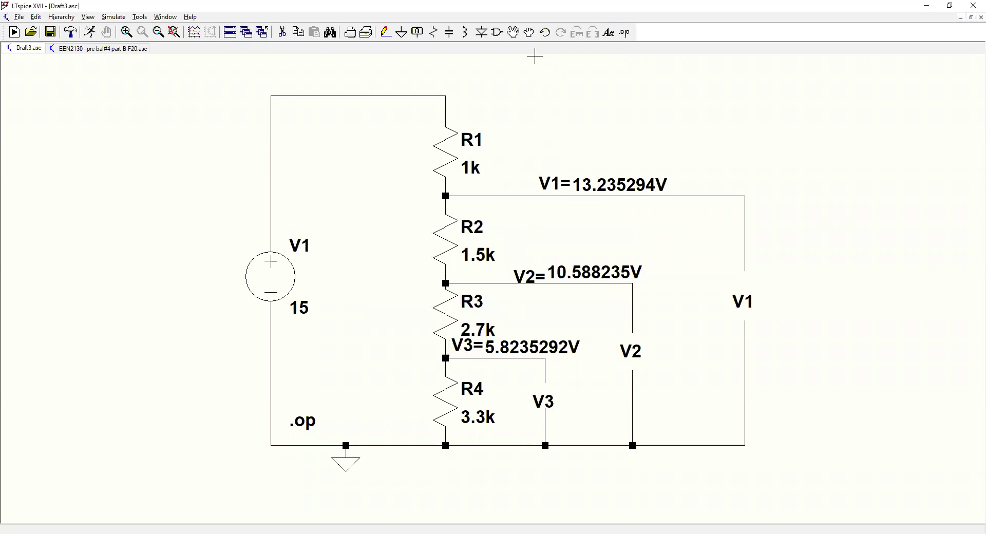
{"action": "left_click", "coordinate": [529, 33]}
{"action": "left_click", "coordinate": [475, 137]}
{"action": "left_click", "coordinate": [416, 138]}
{"action": "left_click", "coordinate": [469, 169]}
{"action": "left_click", "coordinate": [415, 168]}
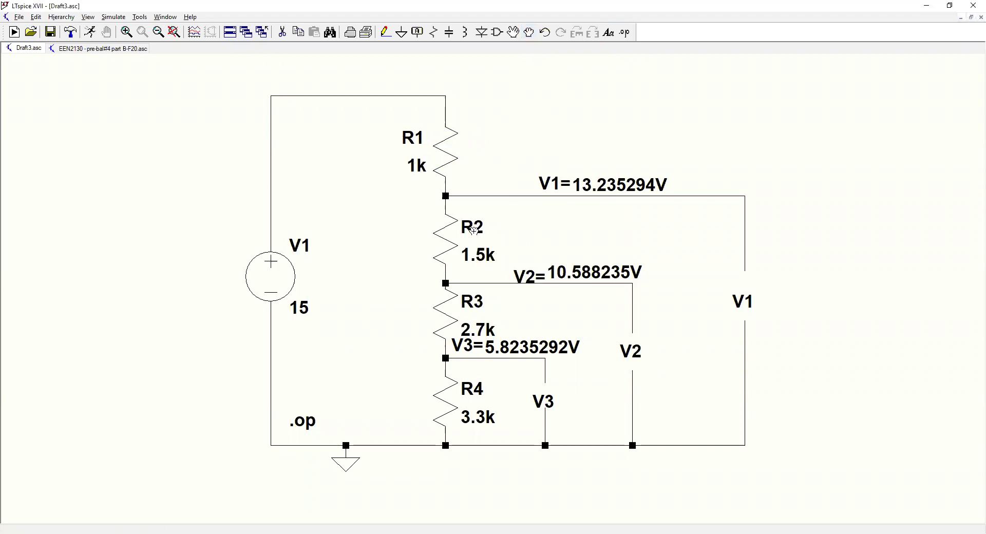
- Move the R2 (1.5k) and R3 (2.7k) name and value labels left of their resistors
{"action": "left_click", "coordinate": [463, 227]}
{"action": "left_click", "coordinate": [399, 218]}
{"action": "left_click", "coordinate": [470, 253]}
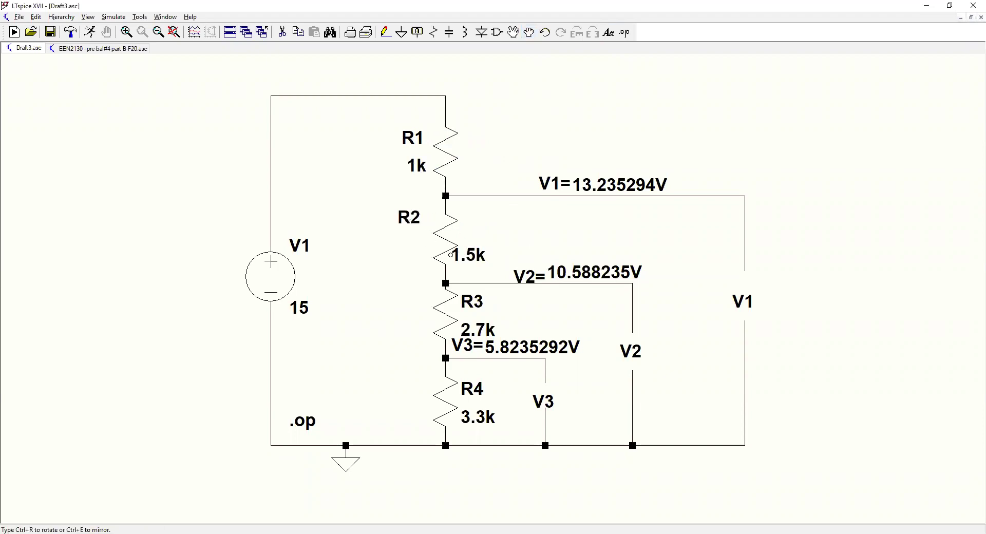
{"action": "left_click", "coordinate": [396, 243]}
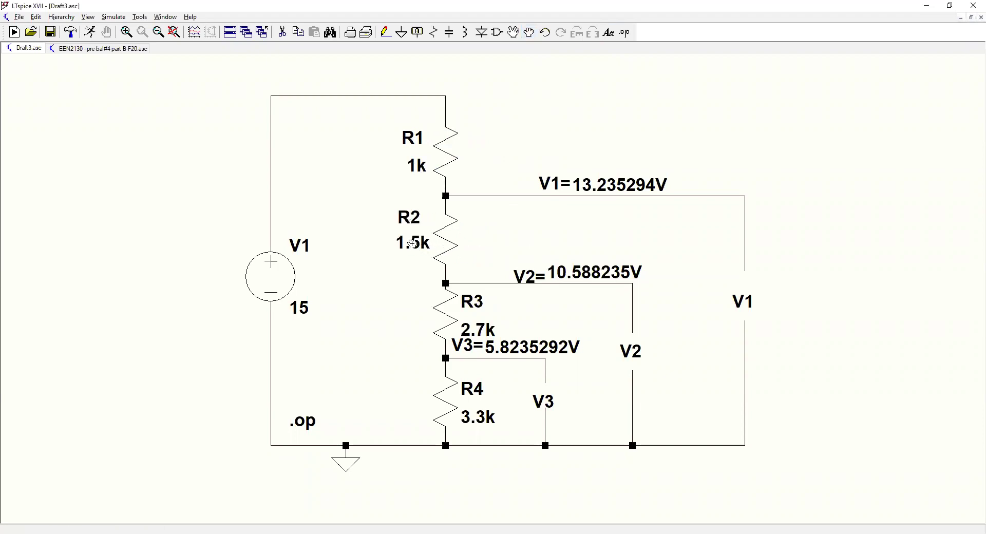
{"action": "left_click", "coordinate": [470, 303]}
{"action": "left_click", "coordinate": [404, 305]}
{"action": "left_click", "coordinate": [469, 328]}
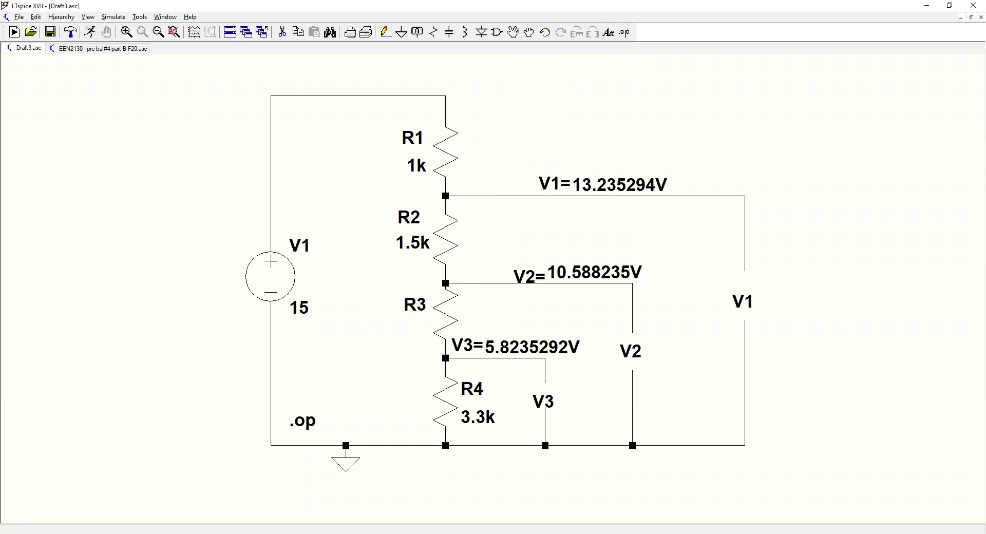
{"action": "left_click", "coordinate": [390, 336]}
- Move R4's name and 3.3k value to the left of the resistor
{"action": "left_click", "coordinate": [473, 393]}
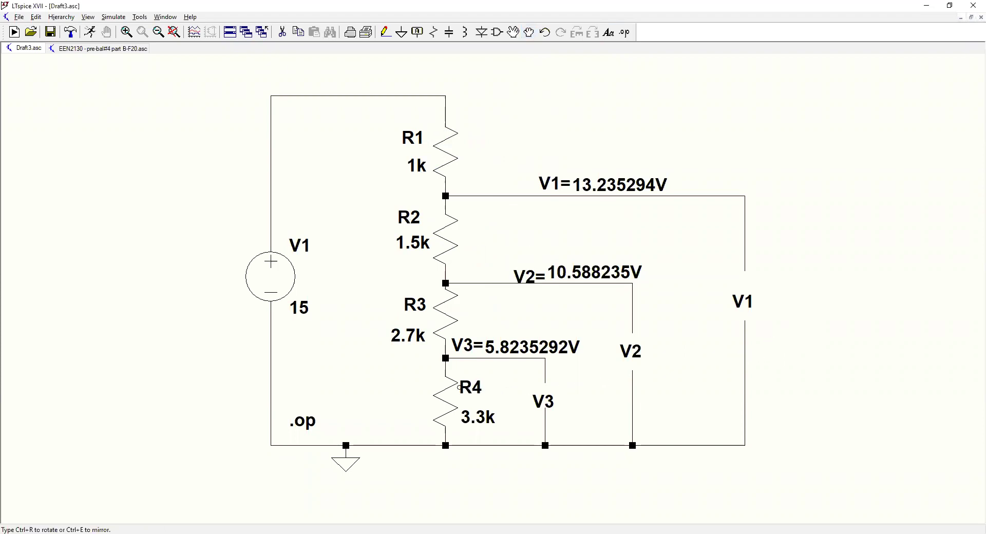
{"action": "left_click", "coordinate": [402, 393]}
{"action": "left_click", "coordinate": [485, 422]}
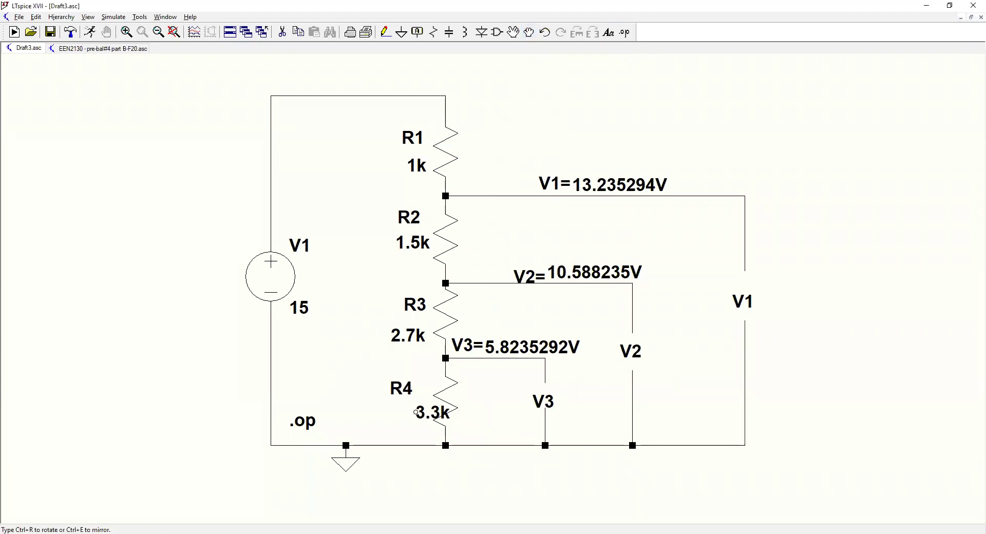
{"action": "left_click", "coordinate": [416, 414]}
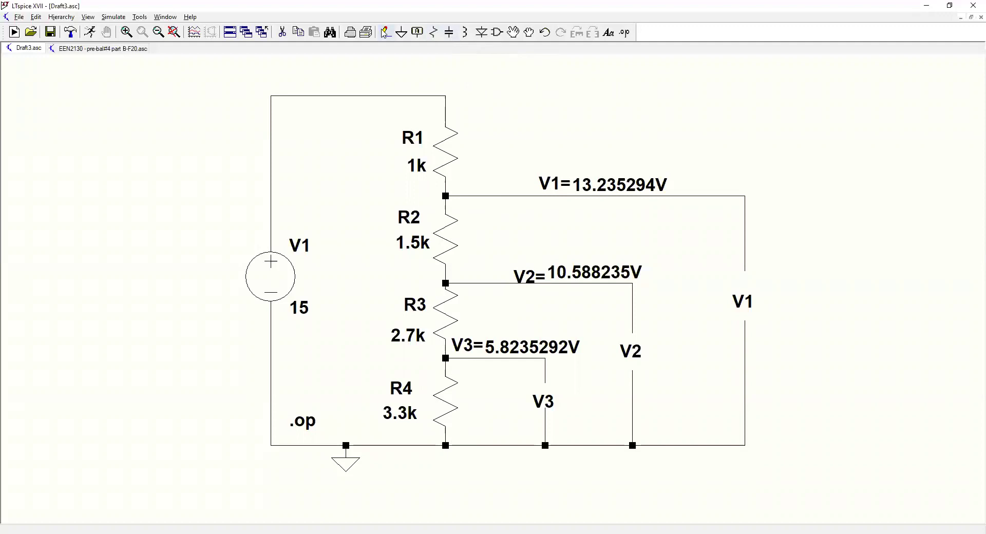
- Draw a short wire stub running right from R1's top node
{"action": "left_click", "coordinate": [385, 32]}
{"action": "left_click", "coordinate": [446, 96]}
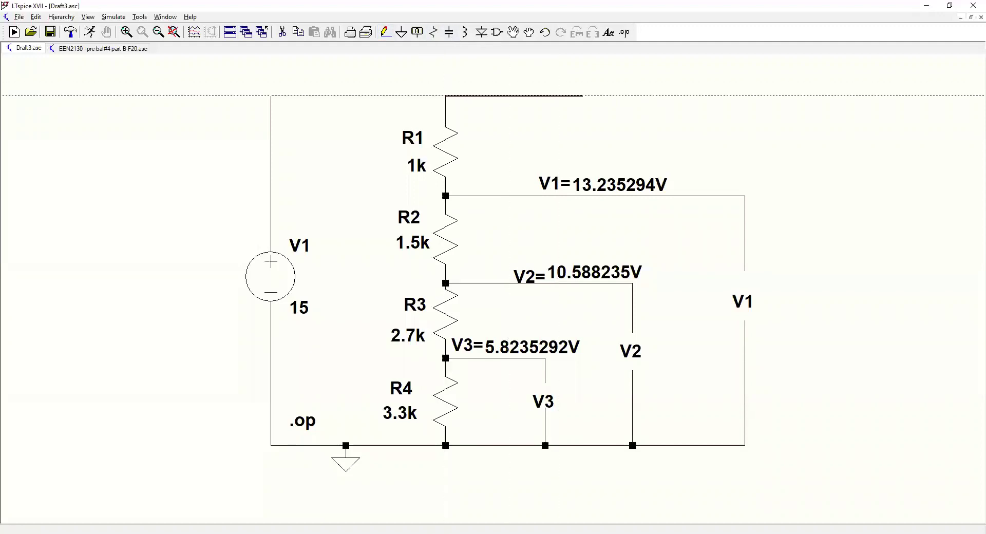
{"action": "left_click", "coordinate": [620, 108]}
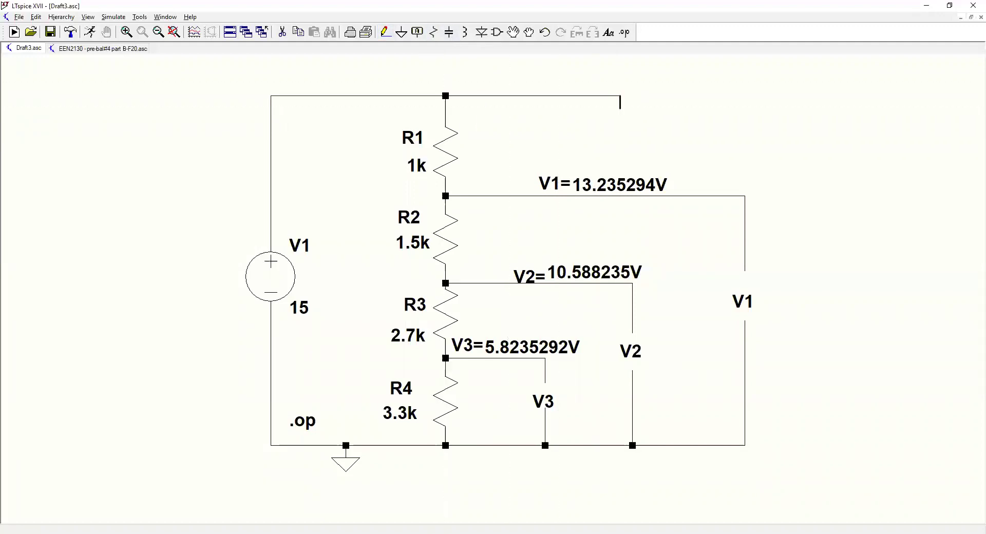
{"action": "left_click", "coordinate": [607, 121]}
{"action": "right_click", "coordinate": [579, 115]}
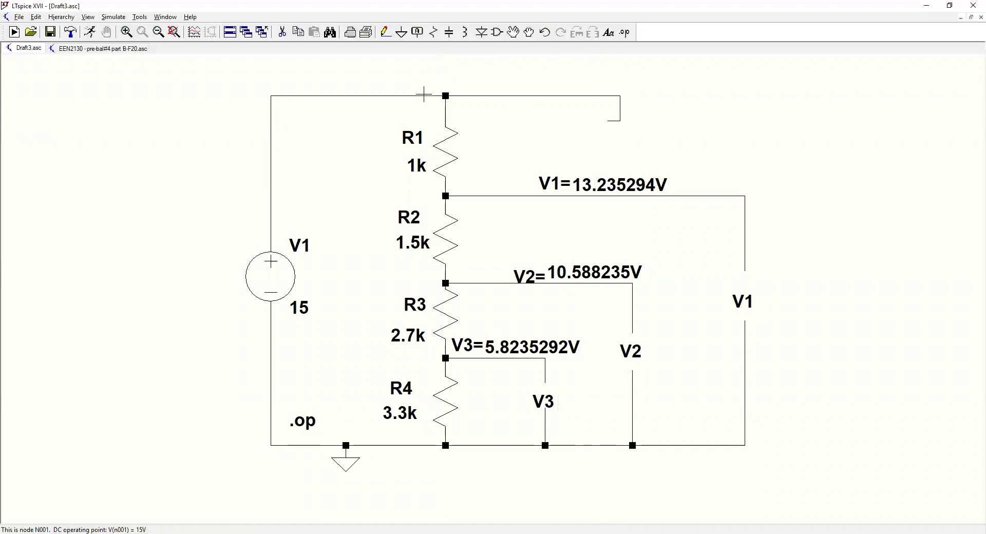
- Probe across R1 to add its 1.7647057V drop label and pick it up to reposition
{"action": "left_click", "coordinate": [464, 95]}
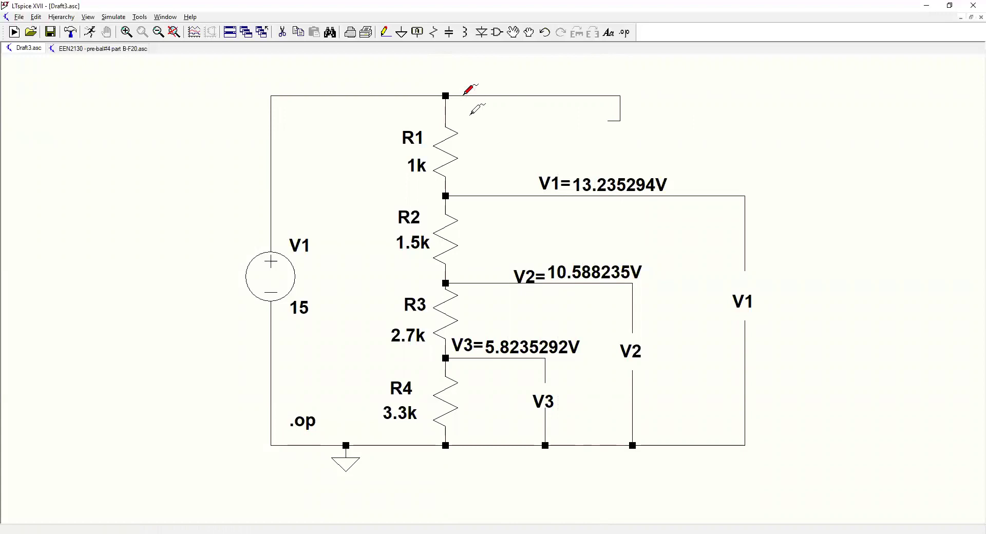
{"action": "left_click", "coordinate": [467, 194]}
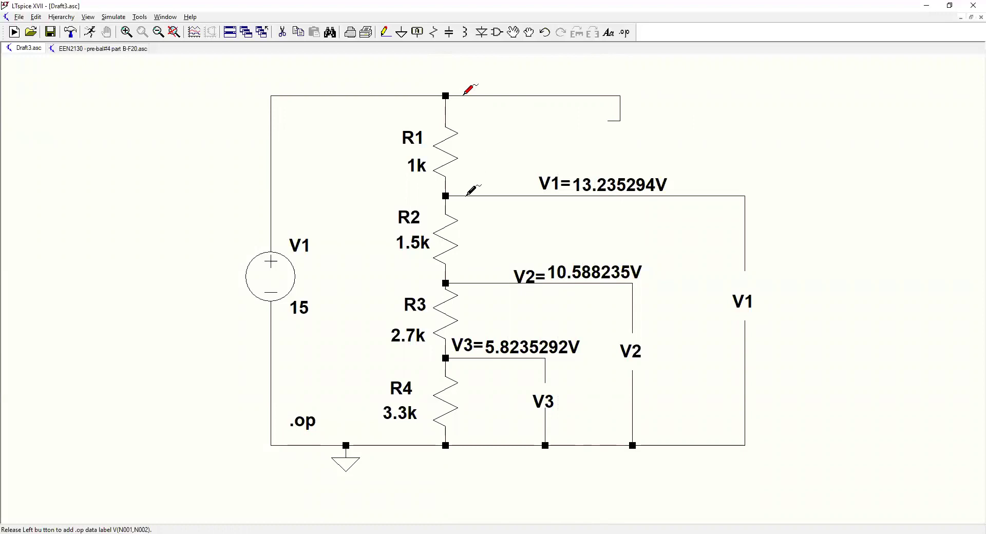
{"action": "left_click_drag", "start_coordinate": [464, 95], "coordinate": [464, 95]}
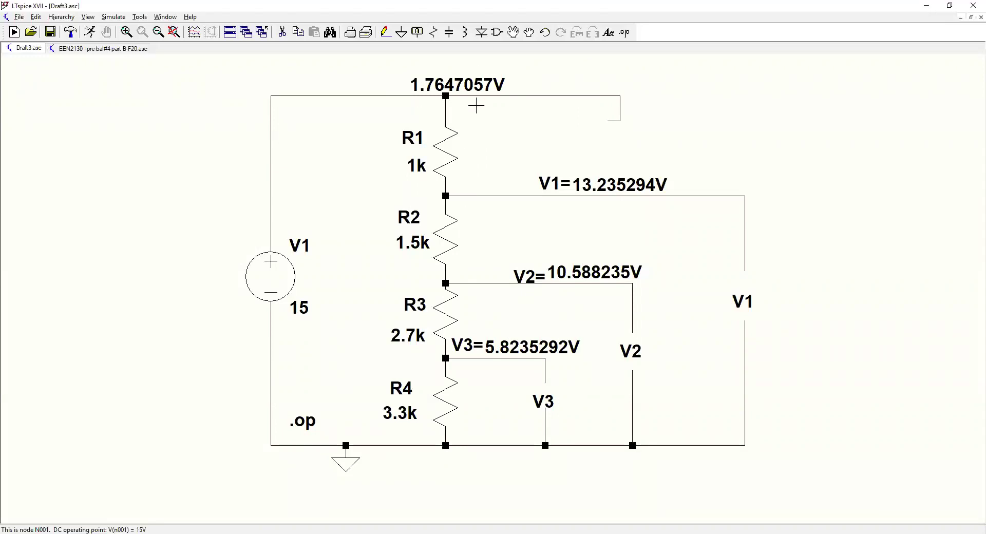
{"action": "left_click", "coordinate": [529, 31]}
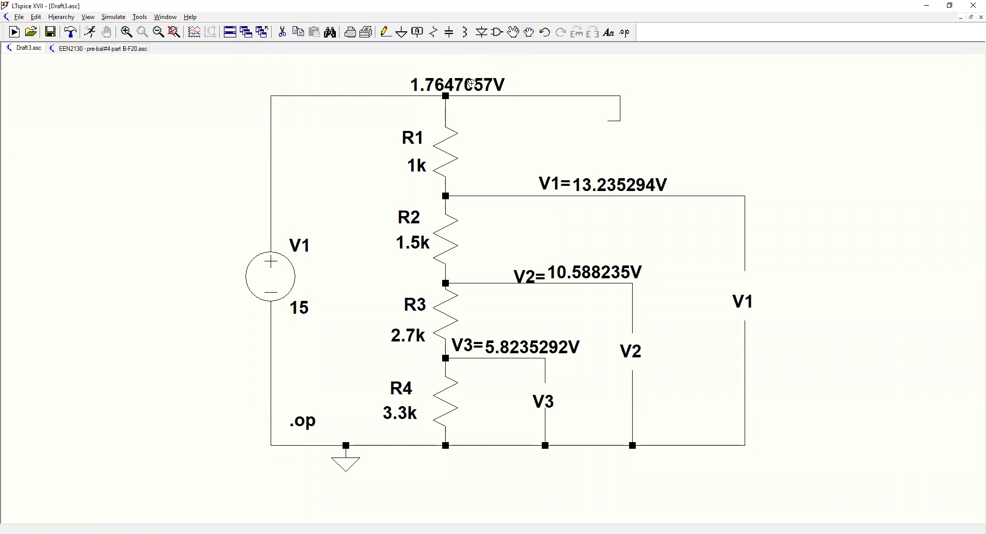
{"action": "left_click", "coordinate": [458, 86]}
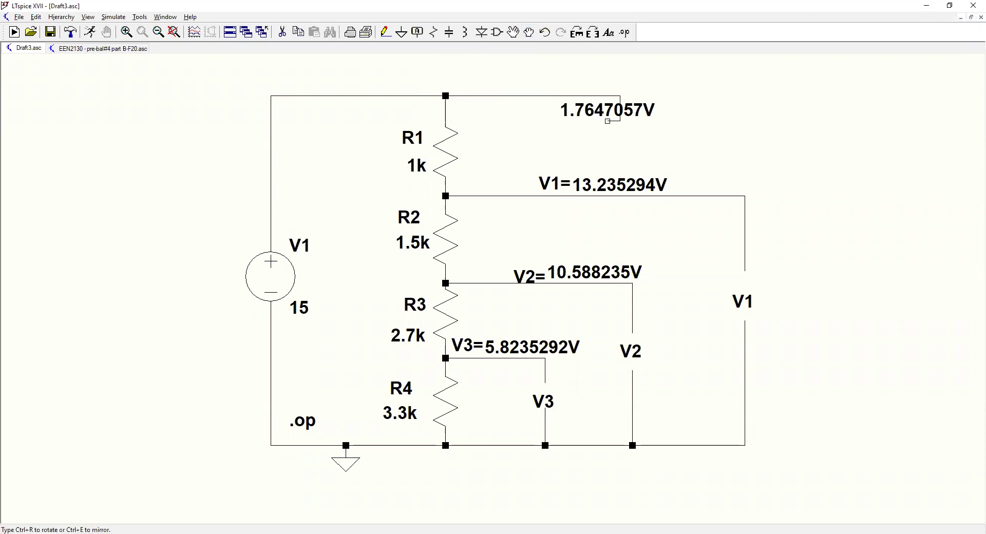
- Drop the 1.7647057V label beside the stub and add a text annotation in front of it
{"action": "left_click", "coordinate": [608, 121]}
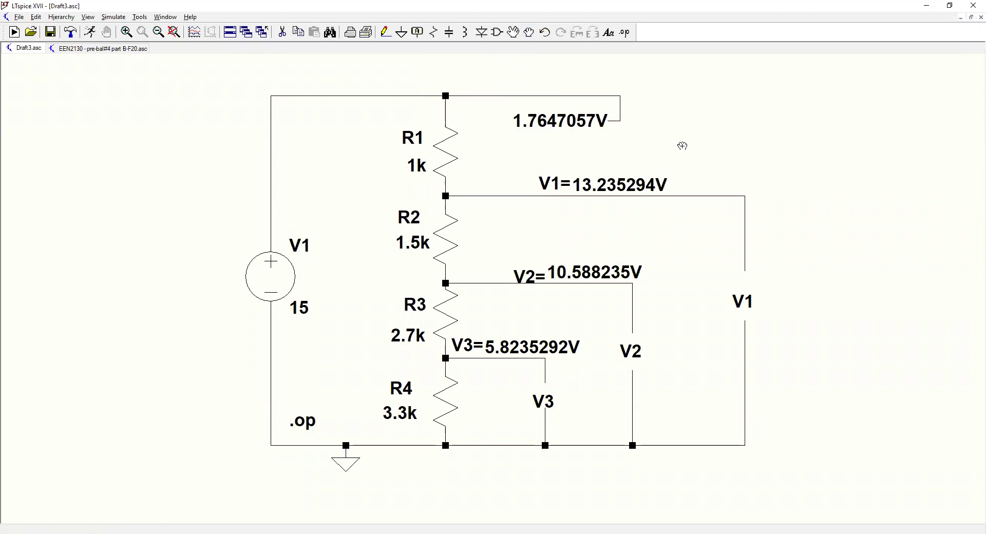
{"action": "left_click", "coordinate": [609, 32]}
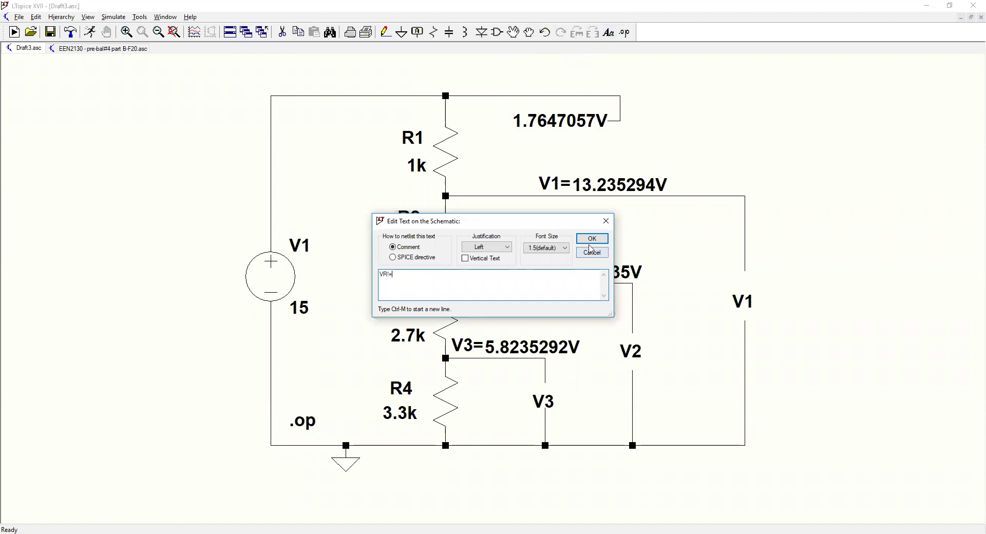
{"action": "key", "text": "Return"}
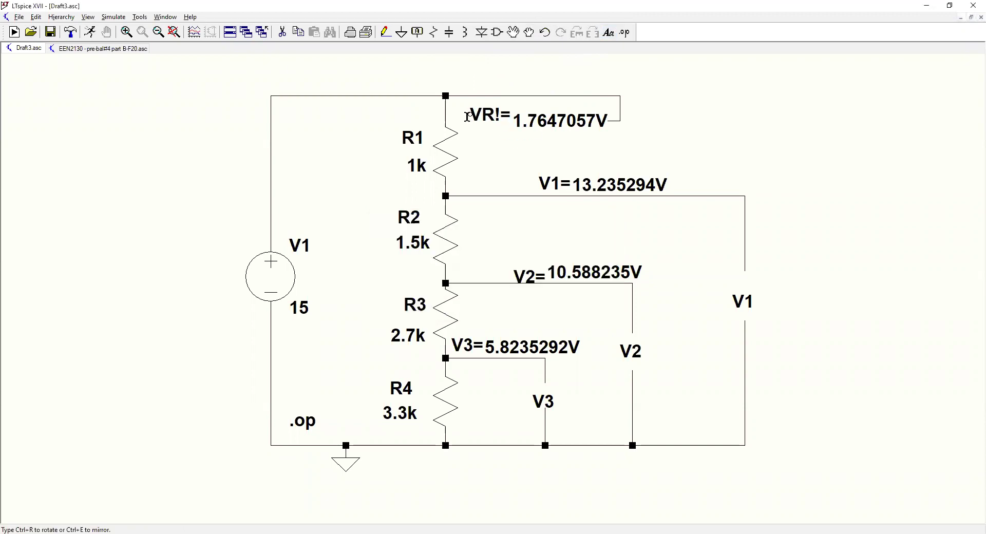
{"action": "left_click", "coordinate": [462, 119]}
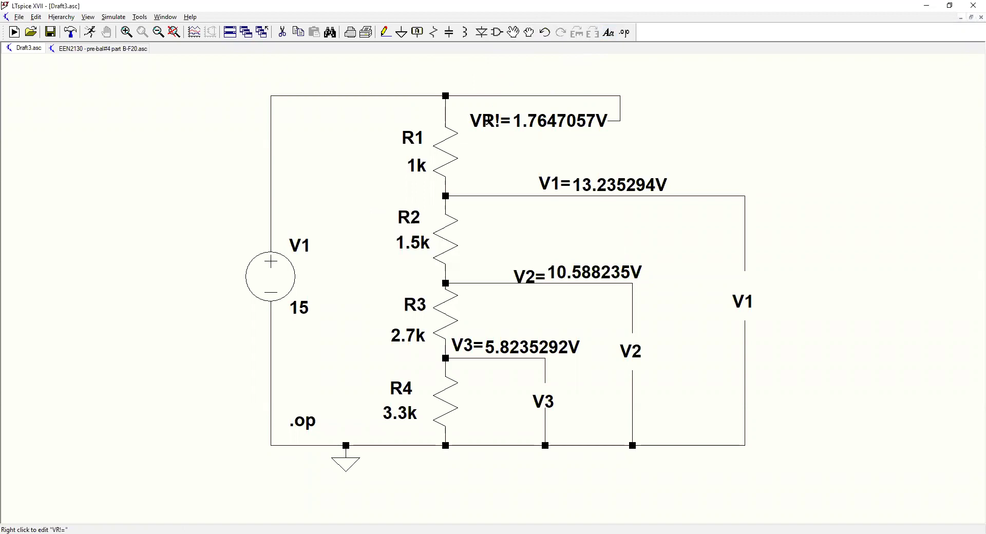
- Correct the mistyped annotation so it reads VR1=
{"action": "right_click", "coordinate": [487, 121]}
{"action": "left_click", "coordinate": [390, 274]}
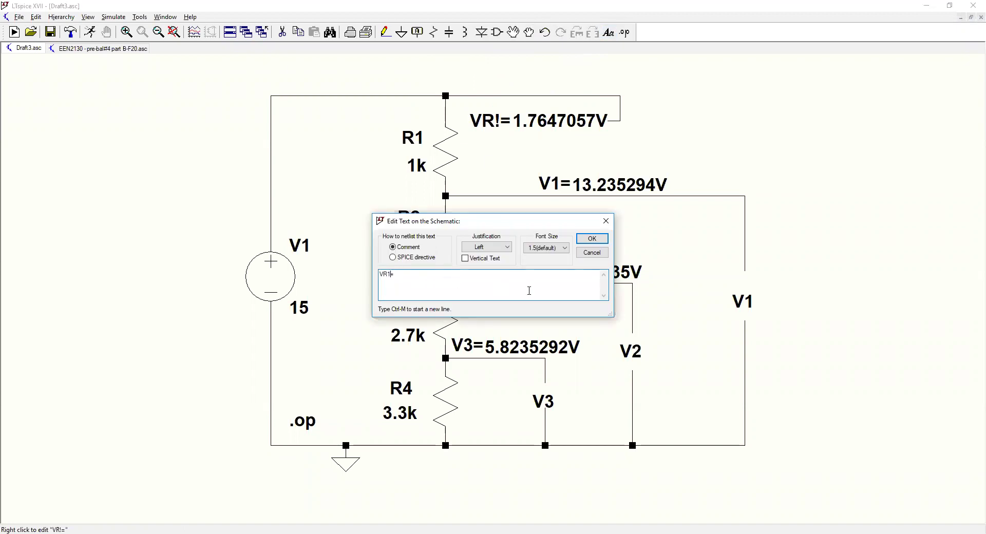
{"action": "key", "text": "Return"}
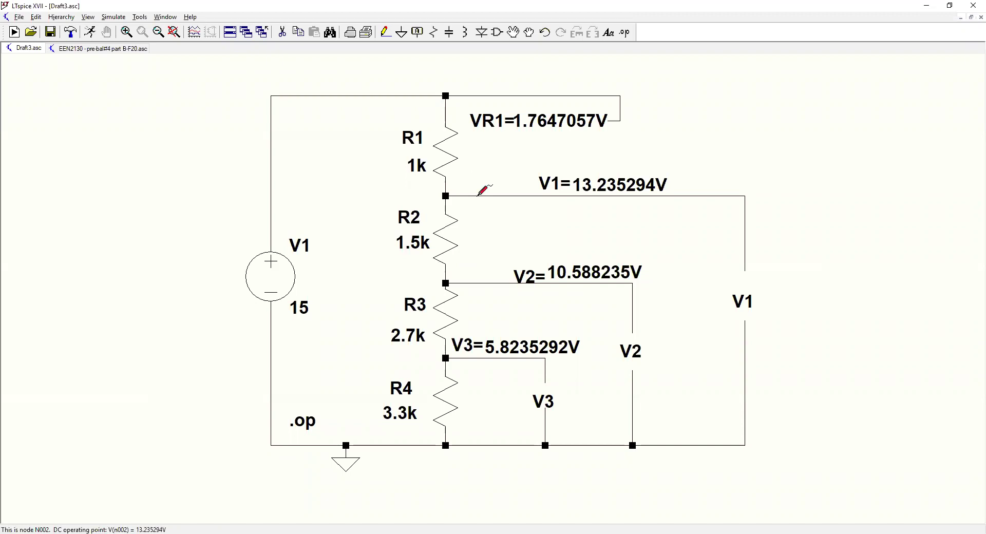
- Probe from N002 to N003 to show R2's 2.6470594V drop and pick up the label
{"action": "left_click_drag", "start_coordinate": [479, 195], "coordinate": [472, 278]}
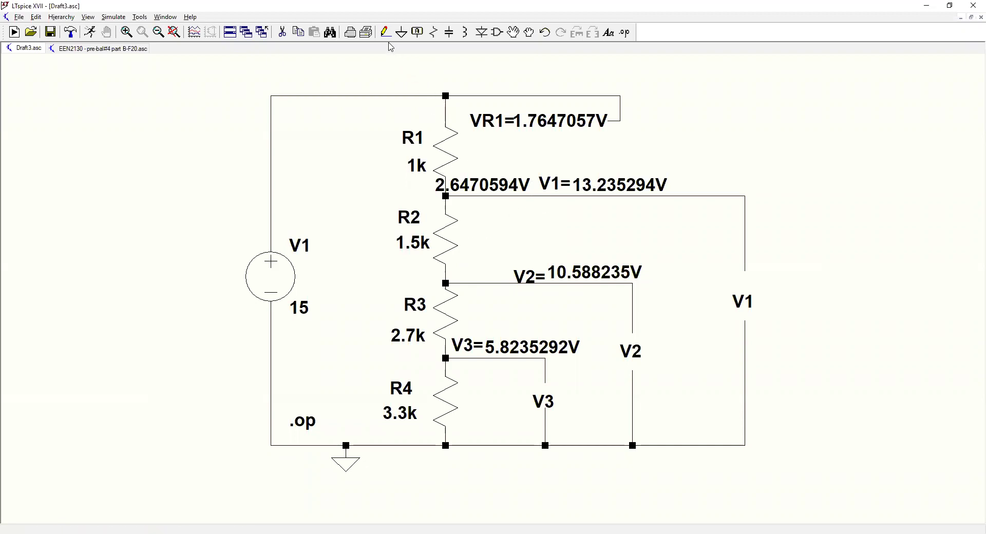
{"action": "left_click", "coordinate": [529, 31]}
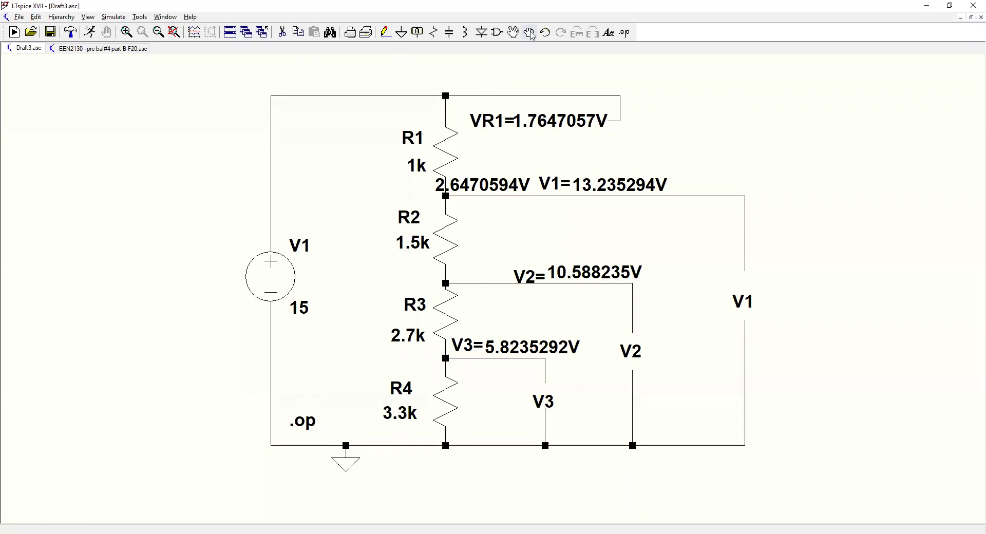
{"action": "left_click", "coordinate": [483, 196]}
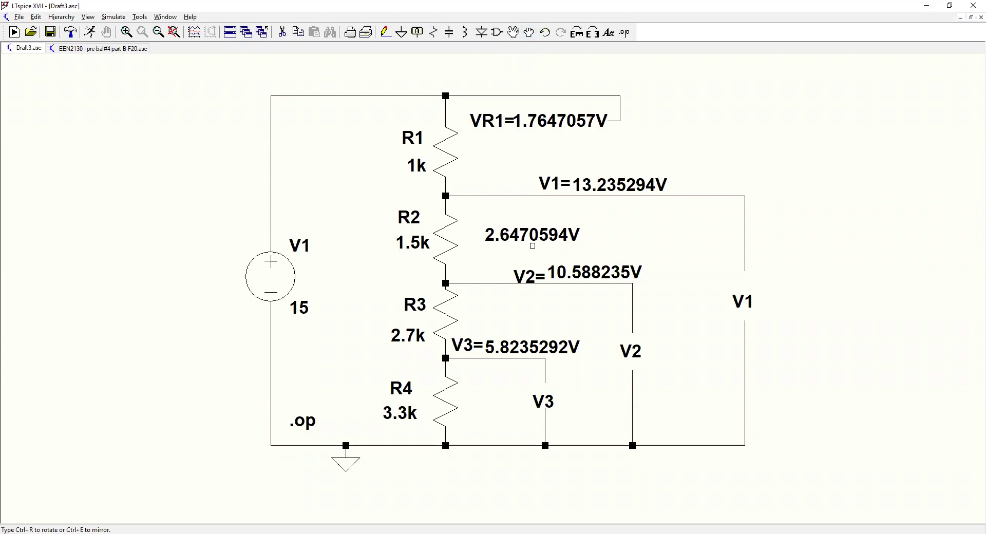
- Drop the 2.6470594V label right of R2 and draw a short wire stub beside it
{"action": "left_click", "coordinate": [532, 246]}
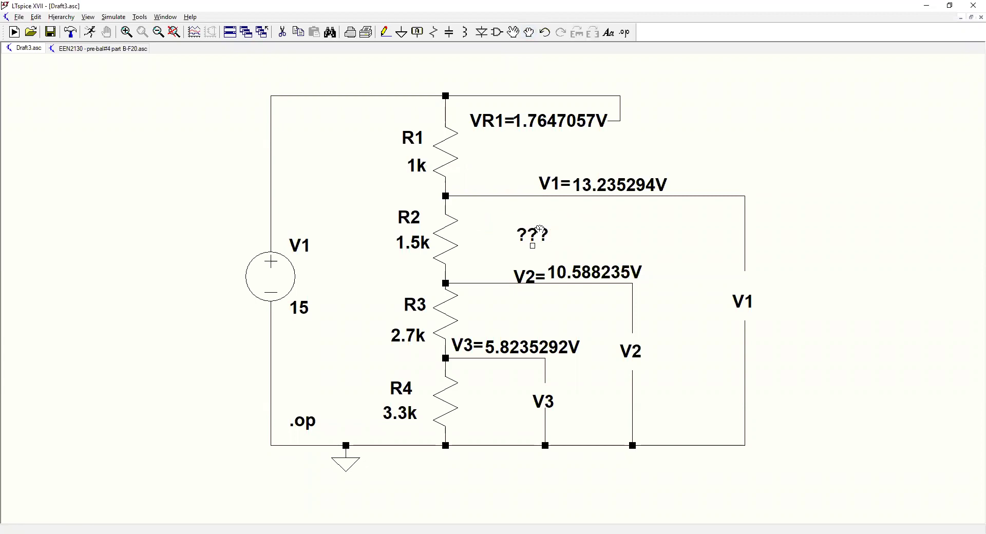
{"action": "left_click", "coordinate": [385, 32]}
{"action": "left_click", "coordinate": [470, 196]}
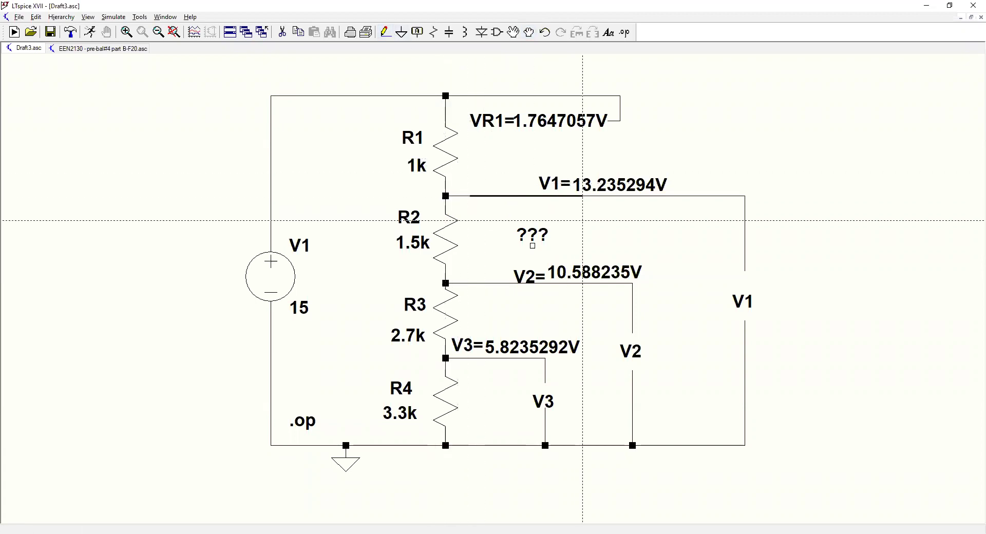
{"action": "right_click", "coordinate": [583, 220]}
{"action": "left_click", "coordinate": [582, 245]}
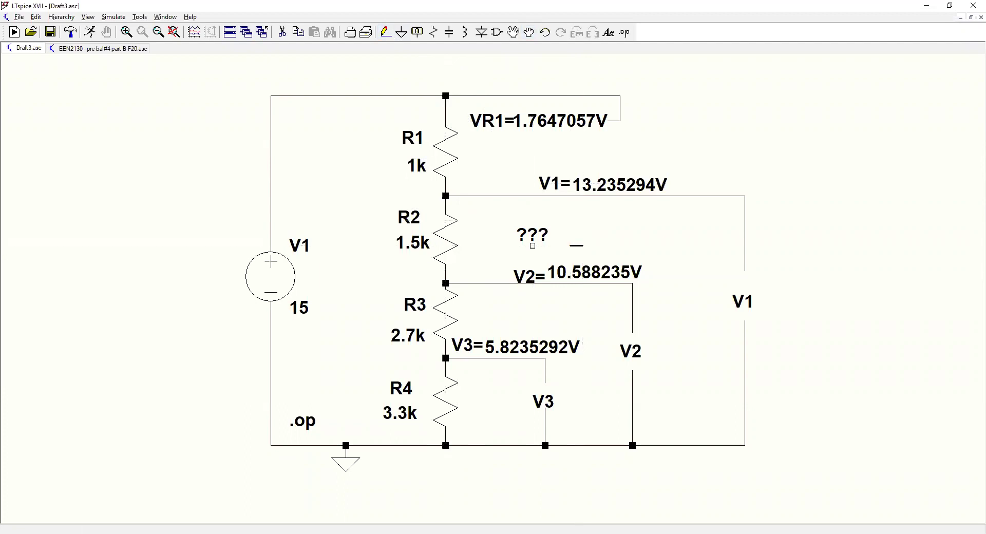
{"action": "left_click", "coordinate": [533, 246]}
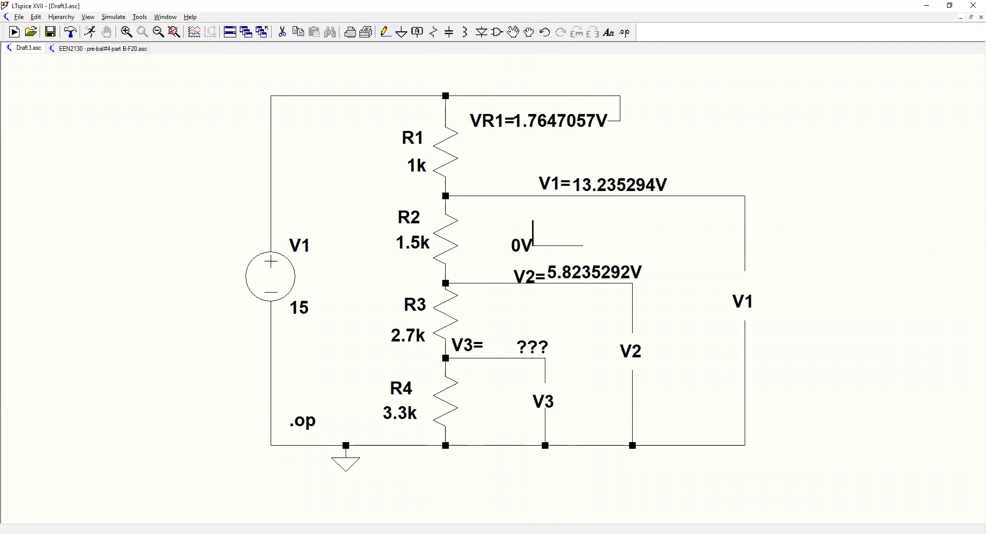
{"action": "key", "text": "Escape"}
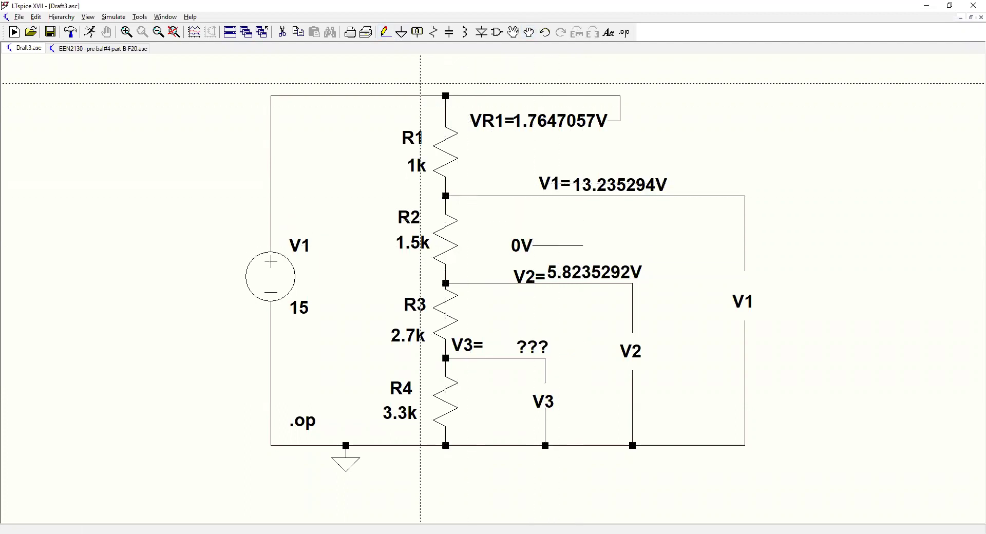
{"action": "scroll", "coordinate": [436, 51], "scroll_direction": "up", "scroll_amount": 2}
{"action": "scroll", "coordinate": [435, 52], "scroll_direction": "up", "scroll_amount": 1}
{"action": "key", "text": "F3"}
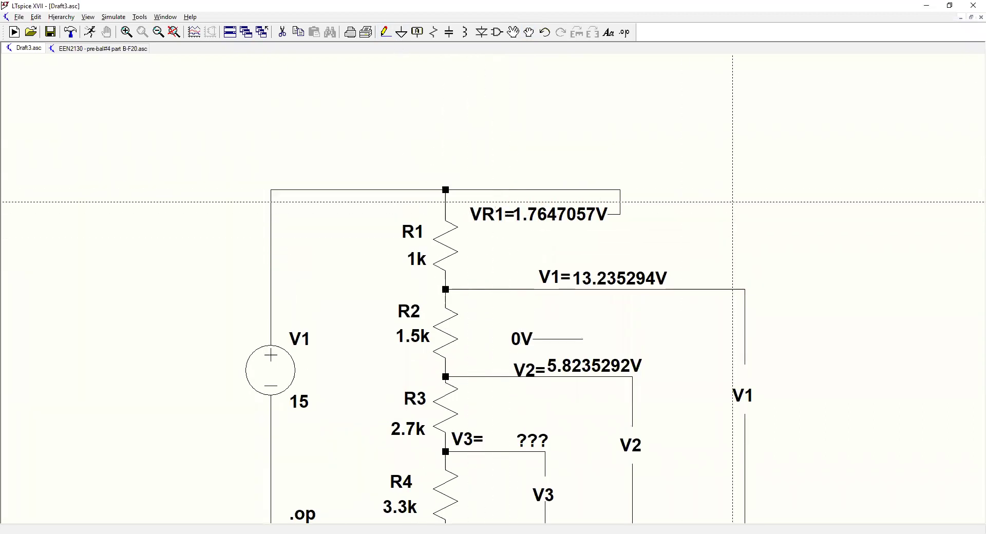
- Bring the circuit back into view and delete the 0V label with its dangling stub
{"action": "key", "text": "Escape"}
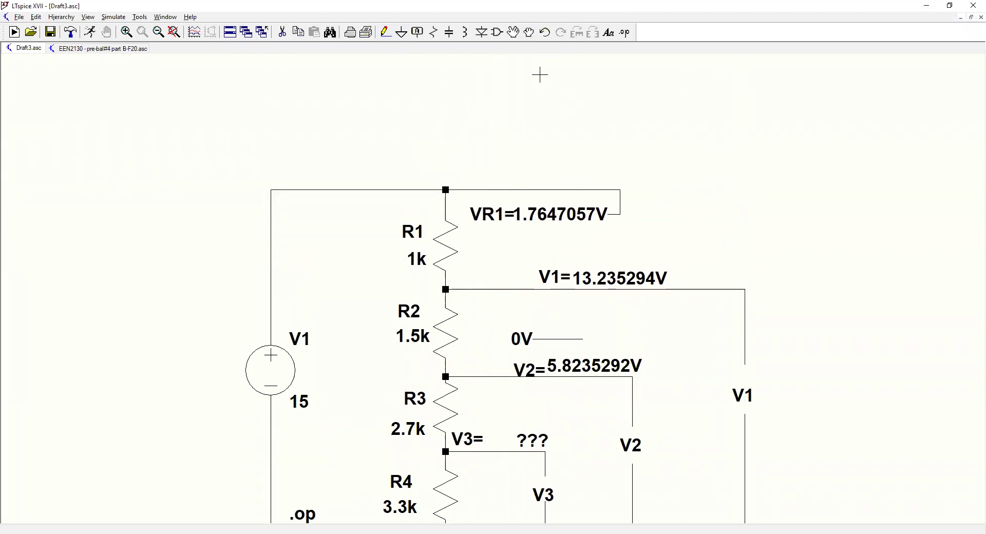
{"action": "left_click_drag", "start_coordinate": [455, 202], "coordinate": [458, 88]}
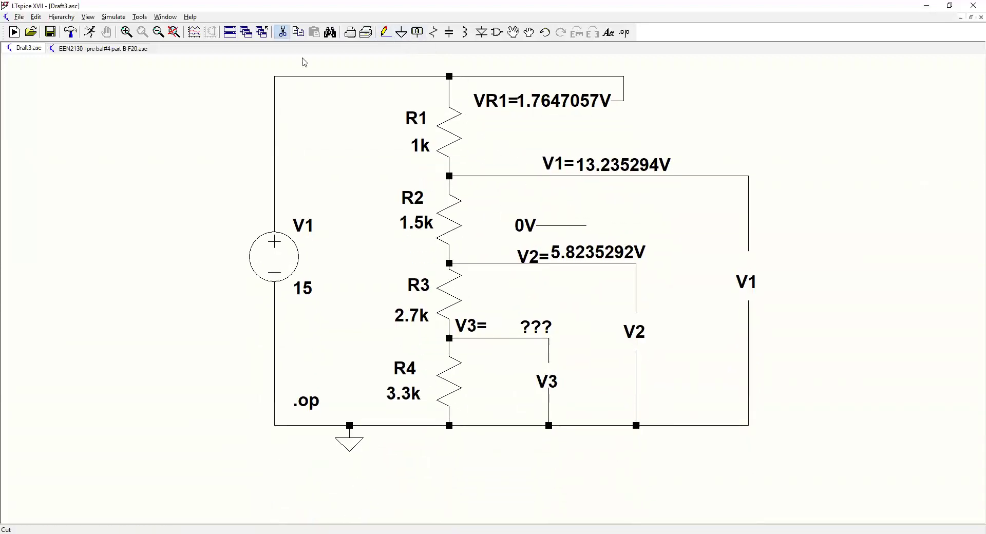
{"action": "left_click", "coordinate": [520, 225]}
{"action": "left_click", "coordinate": [575, 225]}
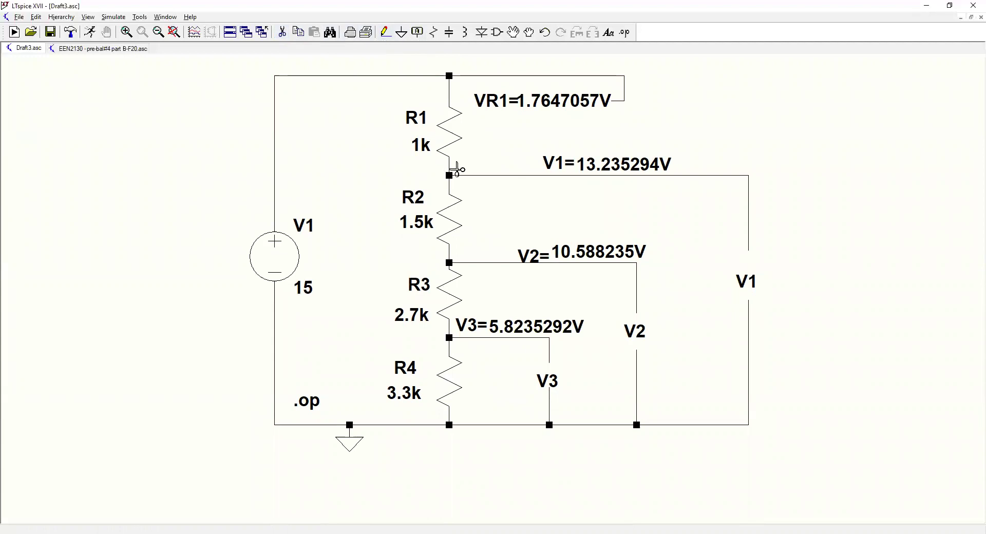
{"action": "key", "text": "Escape"}
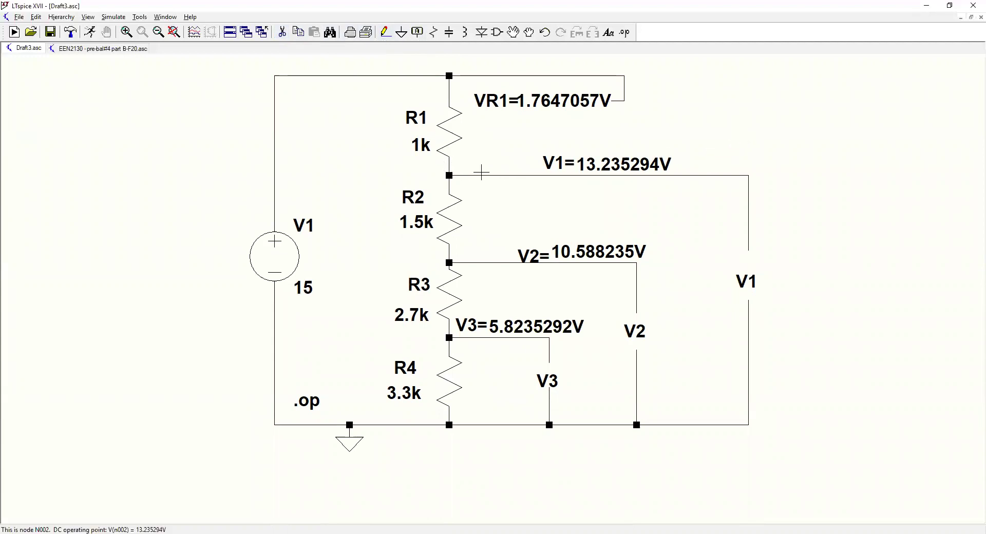
- Probe from N002 to N003 to place R2's voltage-drop label at the R1–R2 node
{"action": "left_click", "coordinate": [477, 176]}
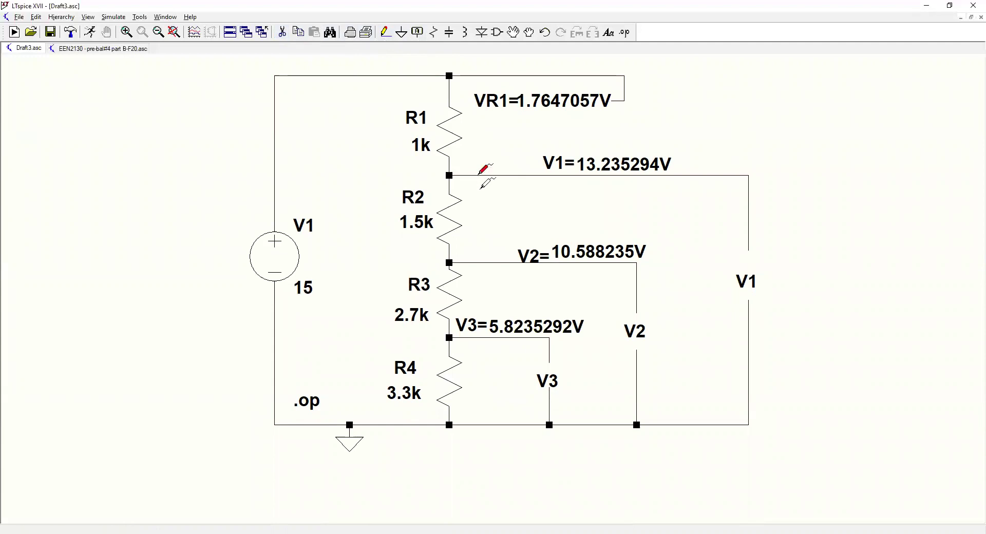
{"action": "left_click_drag", "start_coordinate": [483, 233], "coordinate": [479, 259]}
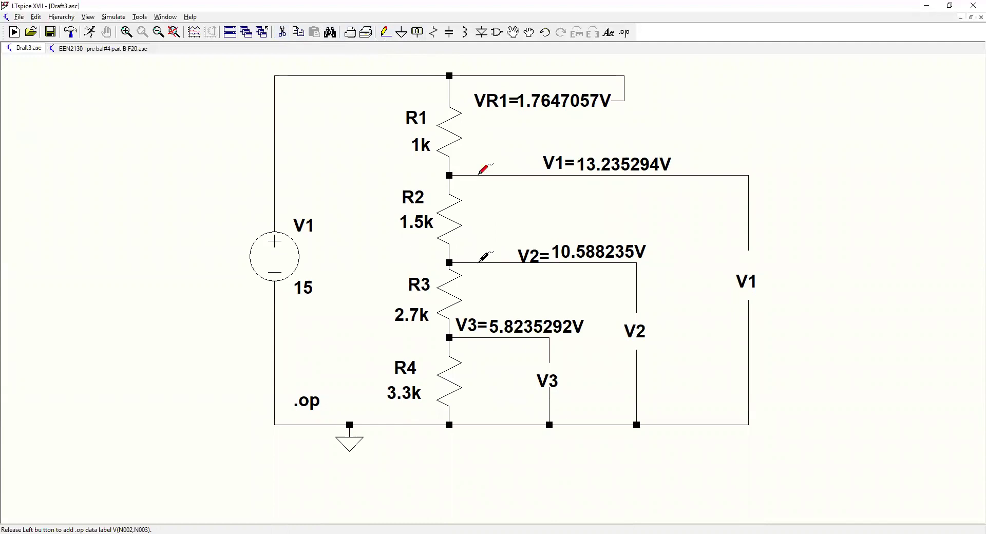
{"action": "left_click_drag", "start_coordinate": [478, 260], "coordinate": [479, 261]}
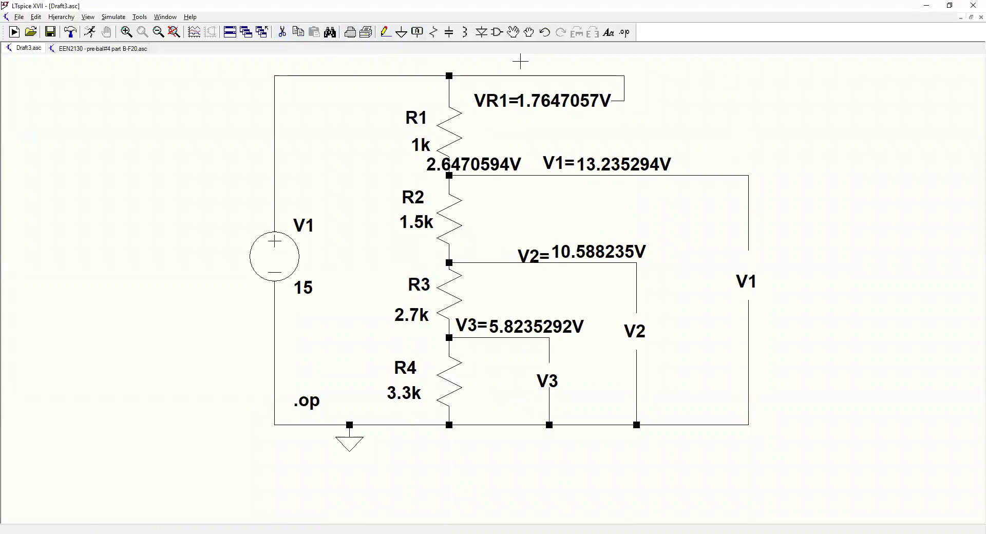
- Draw a wire running right from the top of R2 and turning down
{"action": "left_click", "coordinate": [386, 32]}
{"action": "left_click", "coordinate": [450, 188]}
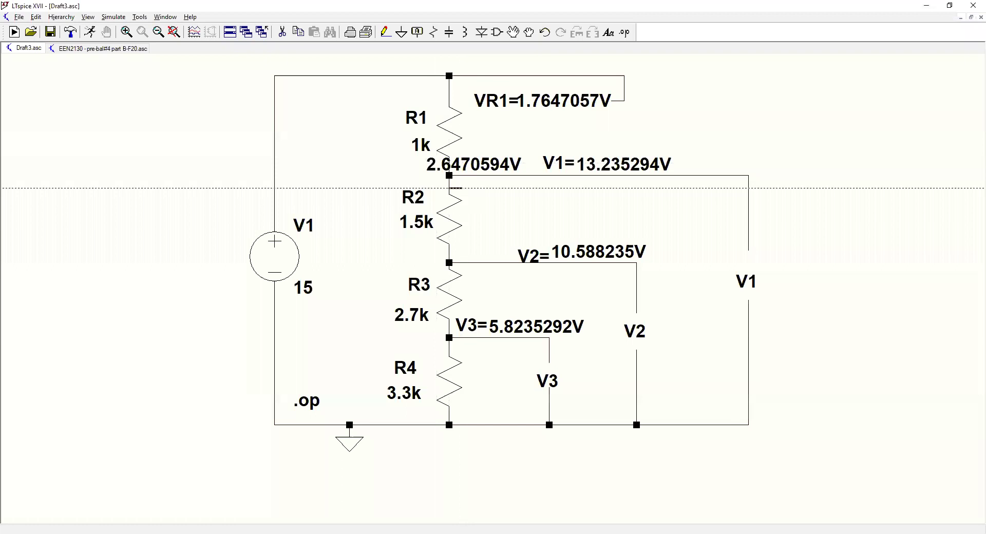
{"action": "left_click", "coordinate": [649, 212]}
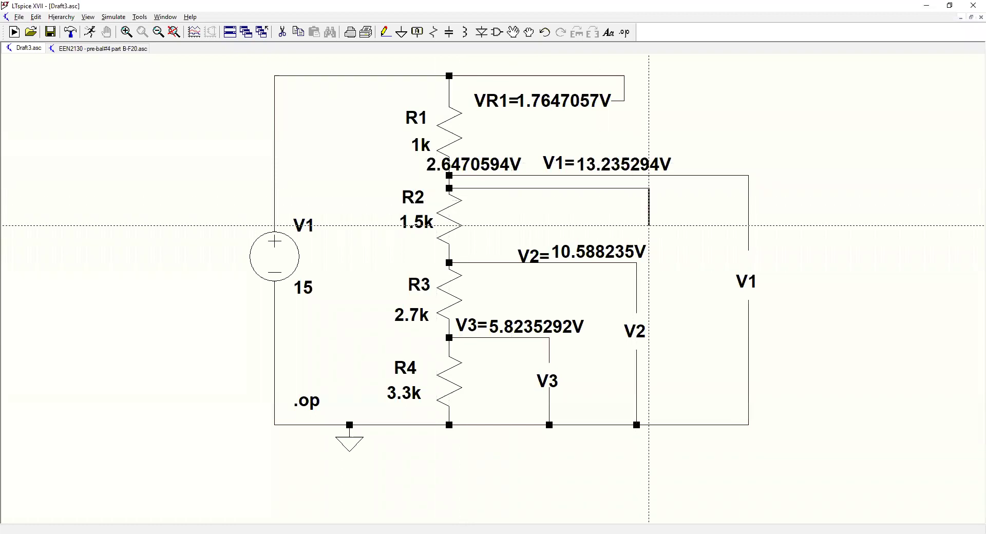
{"action": "right_click", "coordinate": [624, 212]}
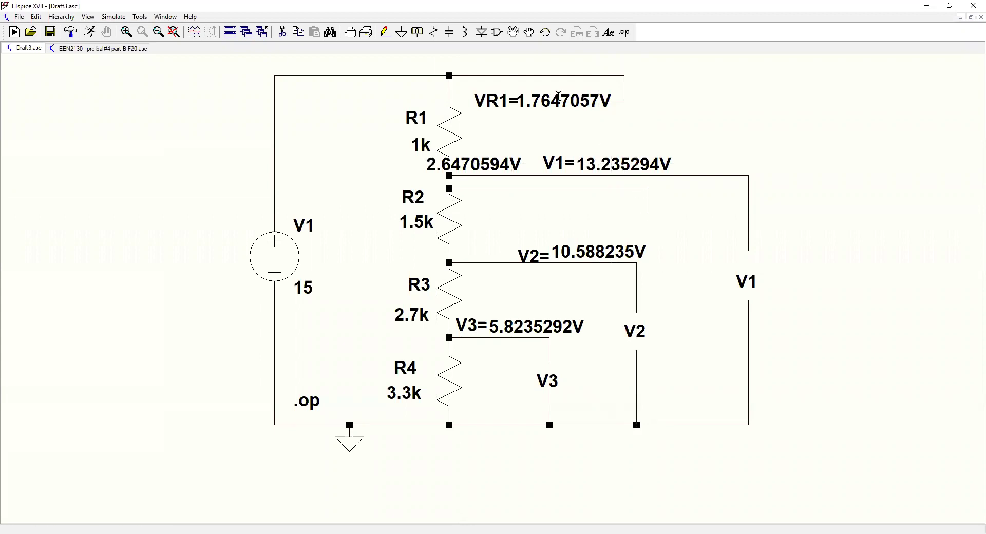
{"action": "left_click", "coordinate": [386, 32]}
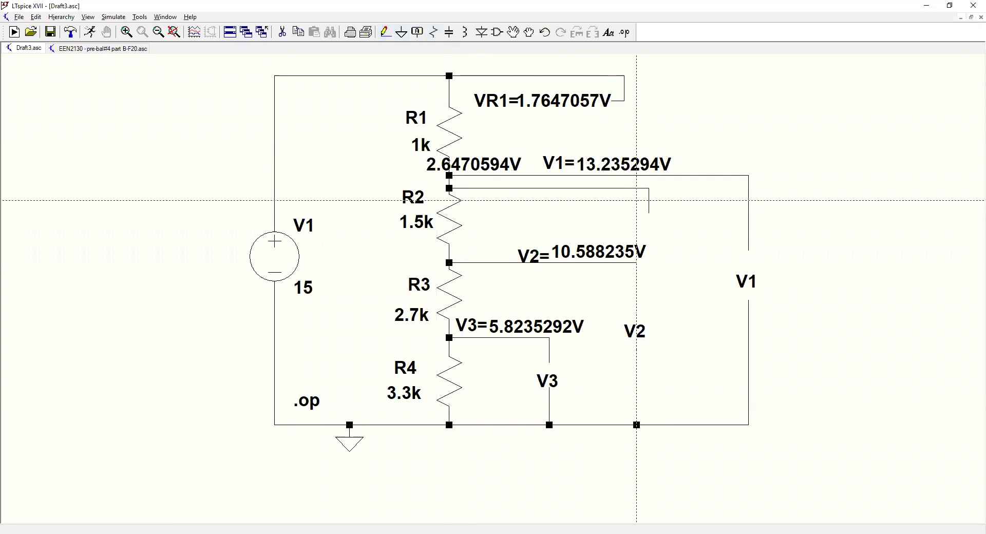
{"action": "left_click", "coordinate": [650, 213]}
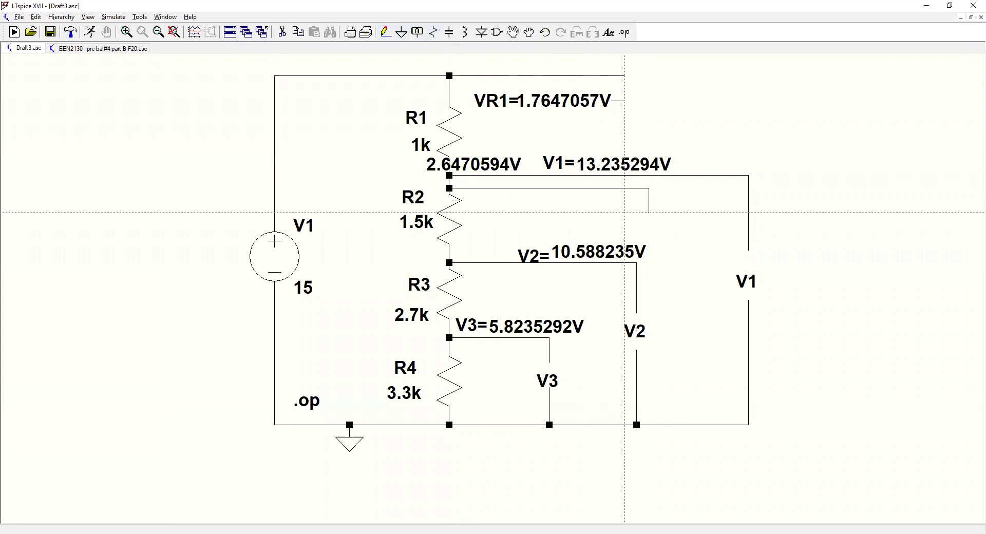
{"action": "left_click", "coordinate": [624, 212]}
{"action": "right_click", "coordinate": [634, 212]}
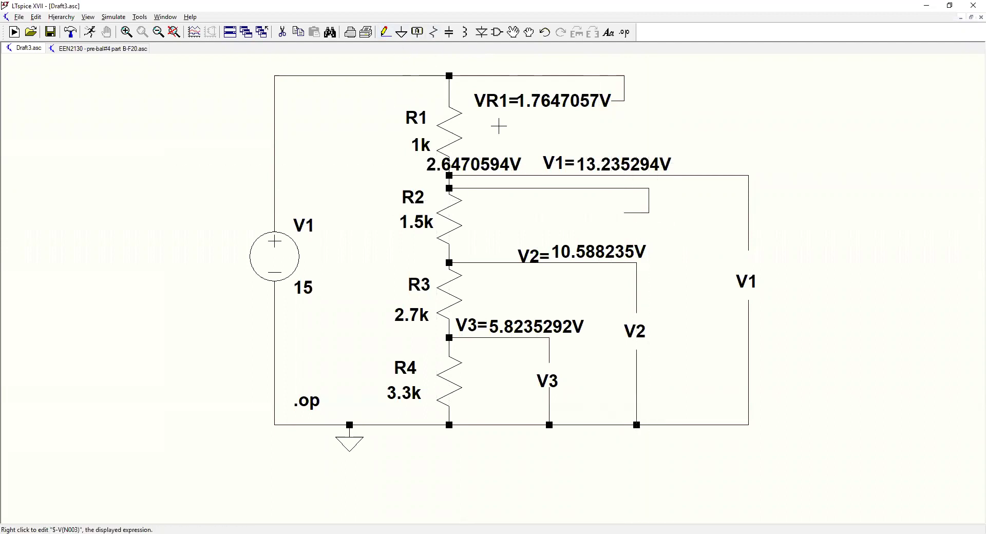
- Delete the 2.6470594V voltage-drop label
{"action": "left_click", "coordinate": [487, 163]}
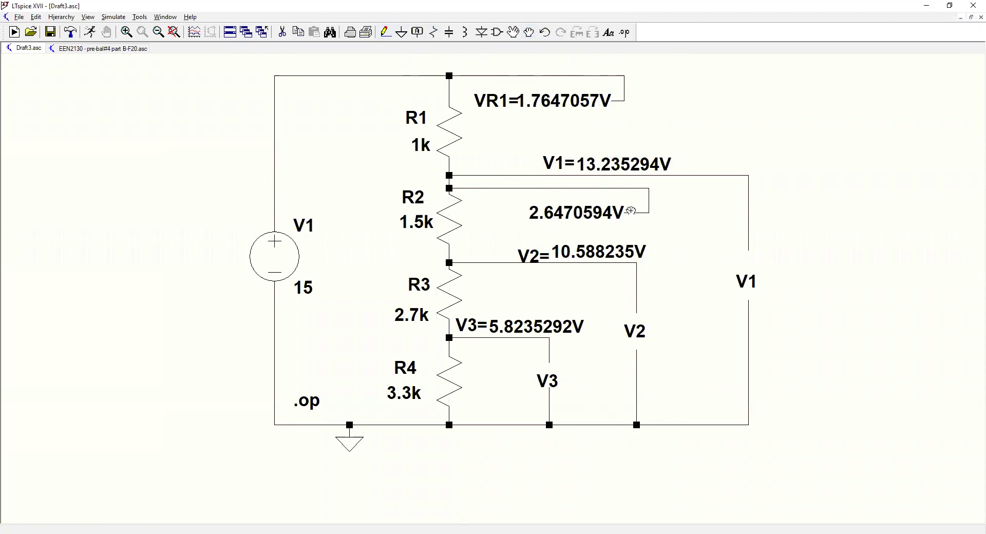
{"action": "left_click", "coordinate": [282, 33]}
{"action": "left_click", "coordinate": [636, 214]}
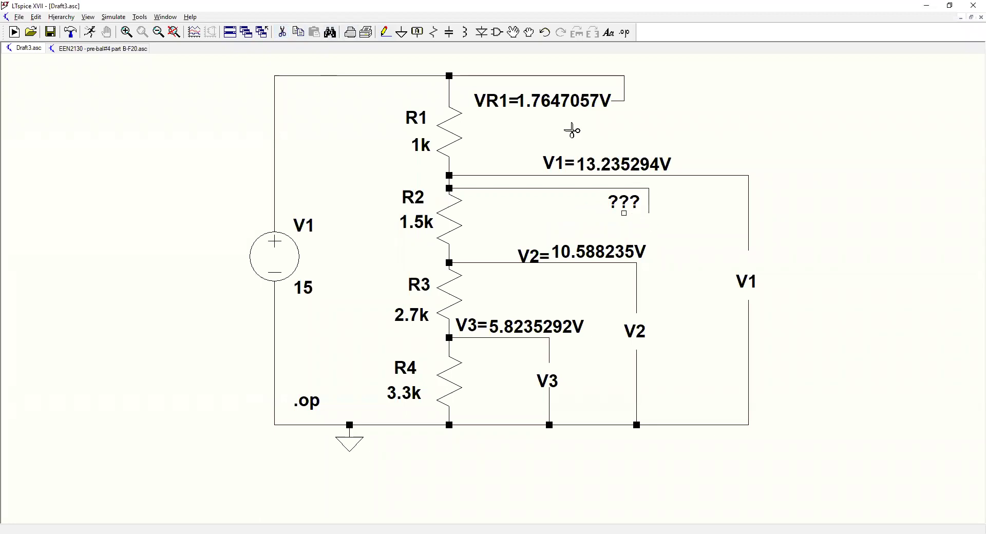
{"action": "key", "text": "Escape"}
- Rotate the ??? label to vertical, then delete it
{"action": "left_click", "coordinate": [529, 32]}
{"action": "left_click", "coordinate": [638, 209]}
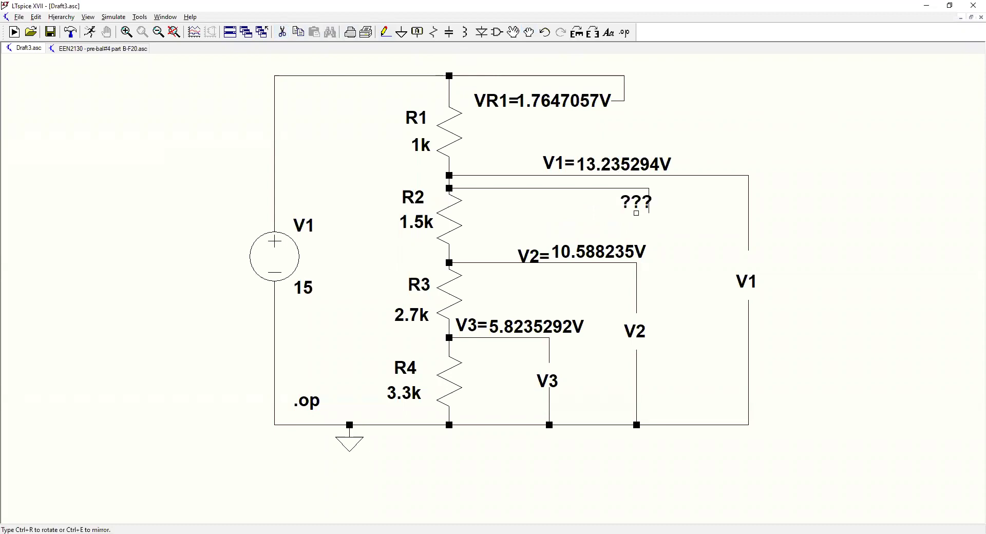
{"action": "key", "text": "ctrl+r"}
{"action": "left_click", "coordinate": [648, 205]}
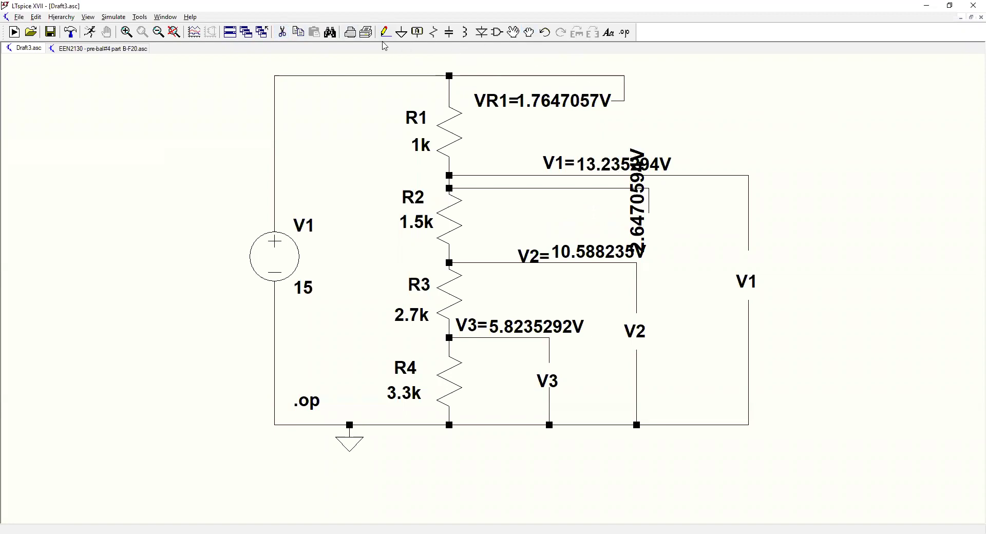
{"action": "left_click", "coordinate": [288, 33]}
{"action": "left_click", "coordinate": [641, 205]}
{"action": "key", "text": "Escape"}
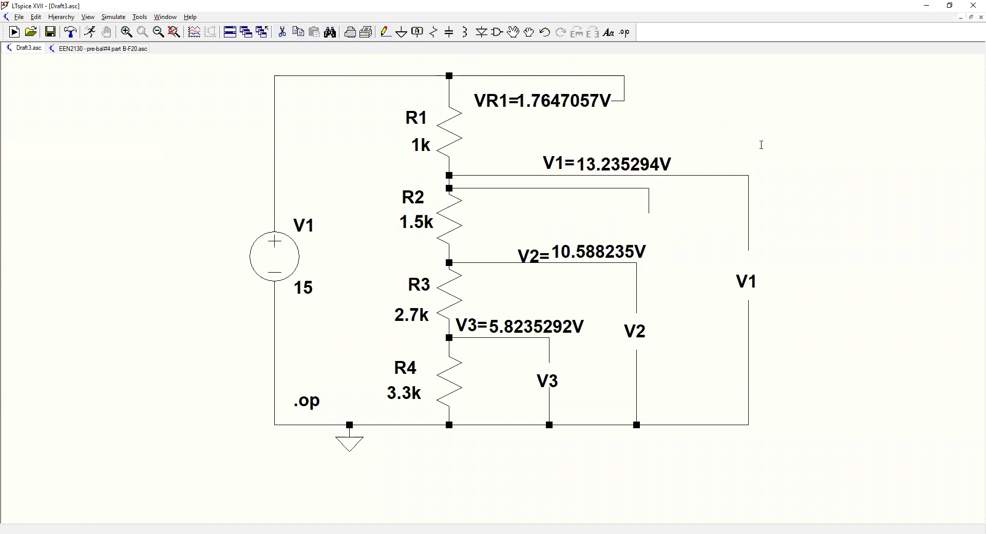
- Extend the wire stub a little left from its lower end beside R2
{"action": "left_click", "coordinate": [386, 33]}
{"action": "left_click", "coordinate": [650, 212]}
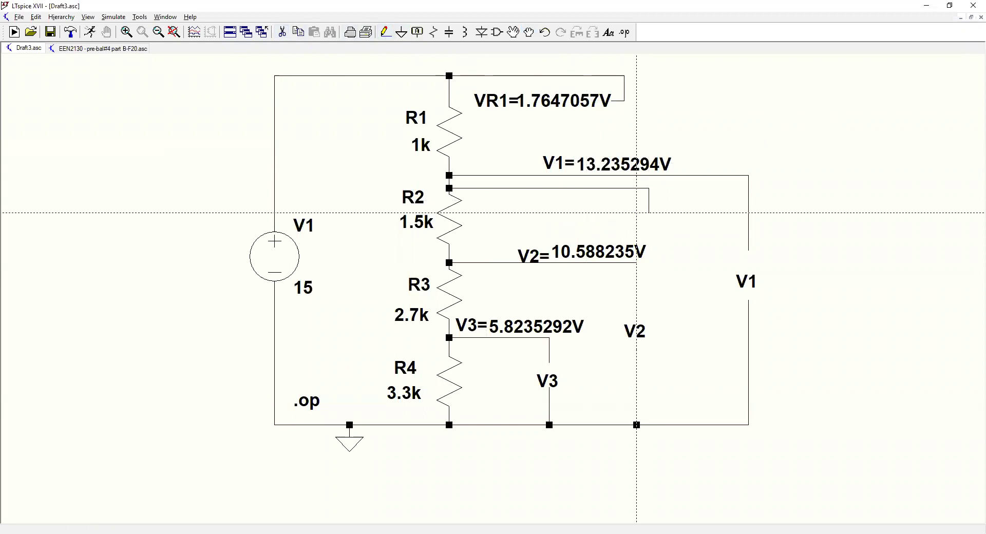
{"action": "left_click", "coordinate": [637, 212]}
{"action": "key", "text": "Escape"}
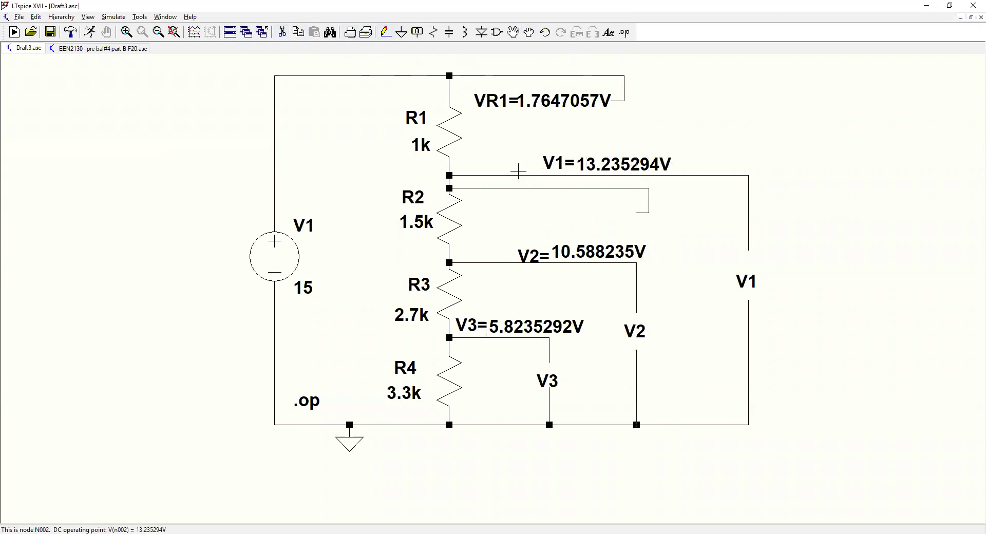
{"action": "left_click", "coordinate": [385, 35]}
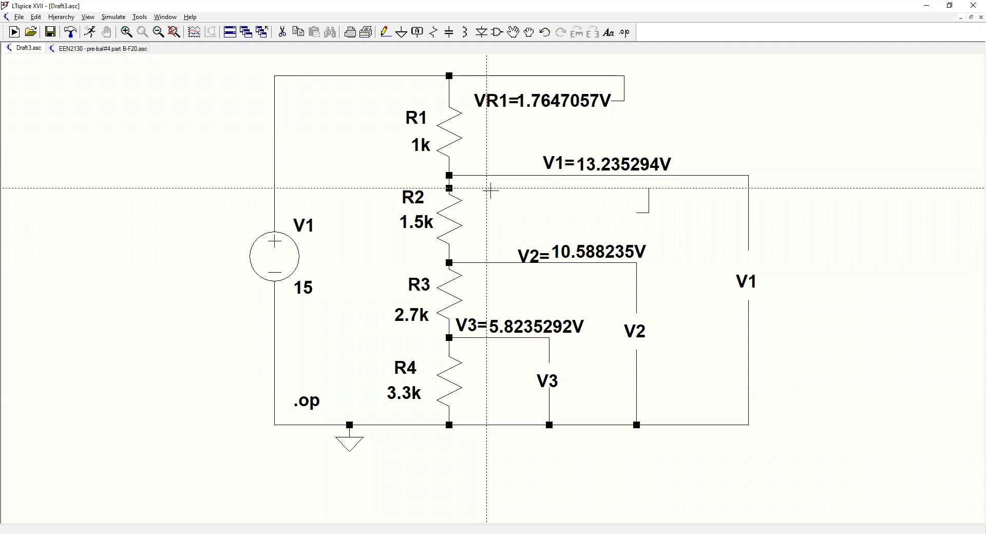
{"action": "key", "text": "Escape"}
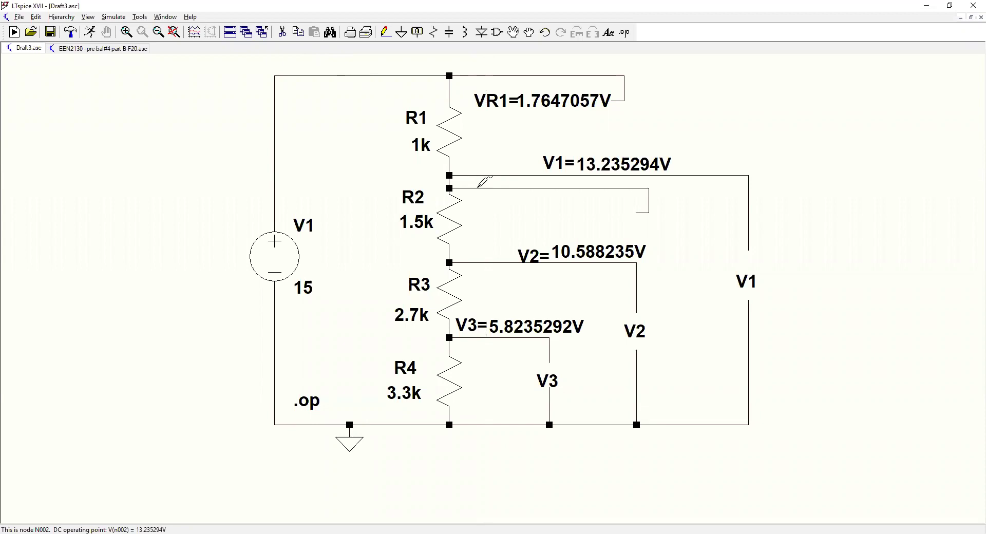
- Probe N002 to N003 and move the label onto the stub so it reads 2.6470594V
{"action": "left_click_drag", "start_coordinate": [478, 187], "coordinate": [473, 263]}
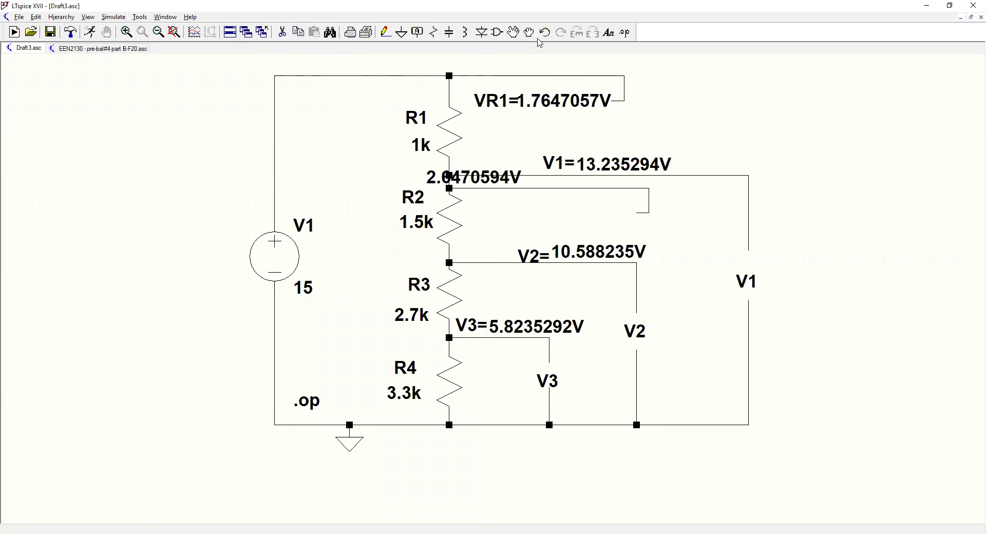
{"action": "left_click_drag", "start_coordinate": [486, 175], "coordinate": [586, 225]}
{"action": "left_click", "coordinate": [587, 225]}
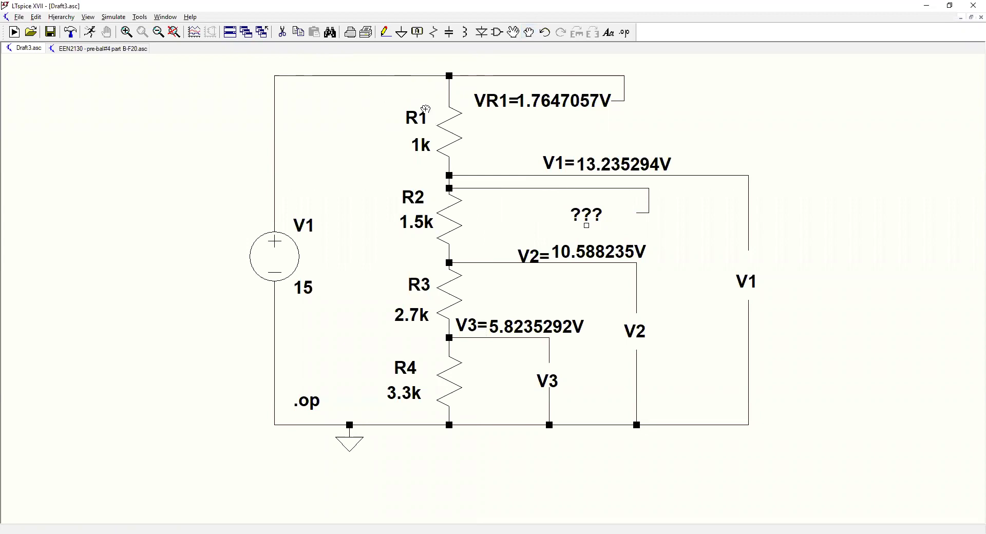
{"action": "left_click", "coordinate": [529, 32]}
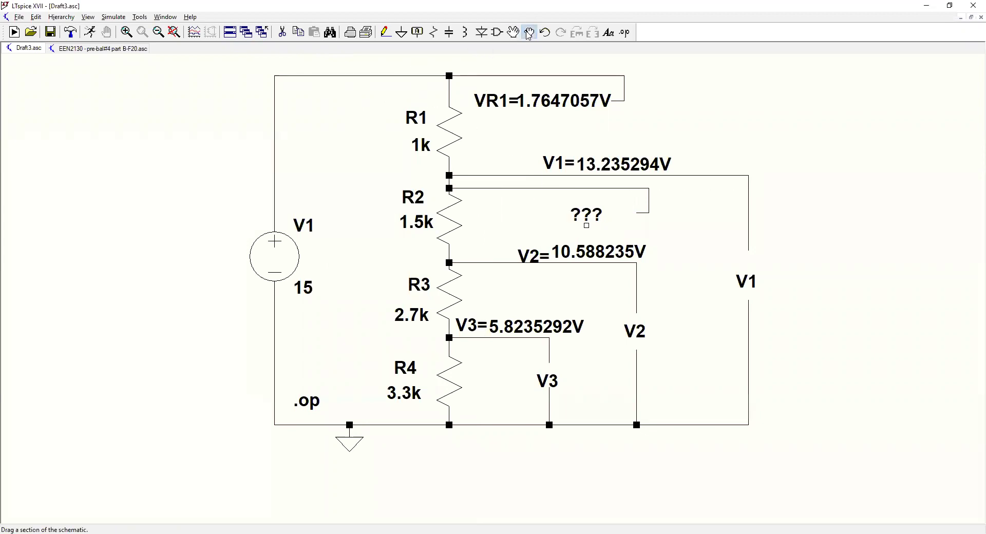
{"action": "left_click", "coordinate": [585, 222]}
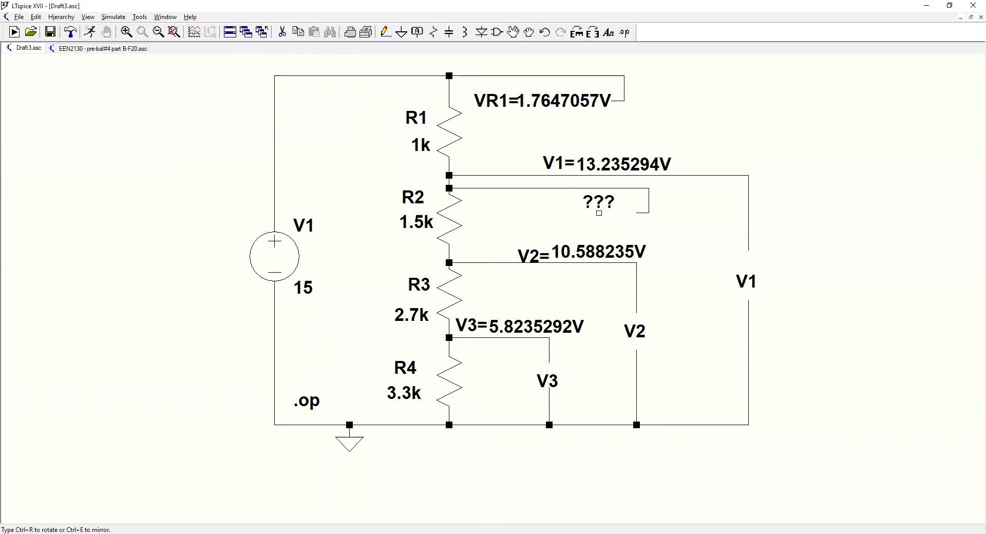
{"action": "left_click", "coordinate": [637, 213]}
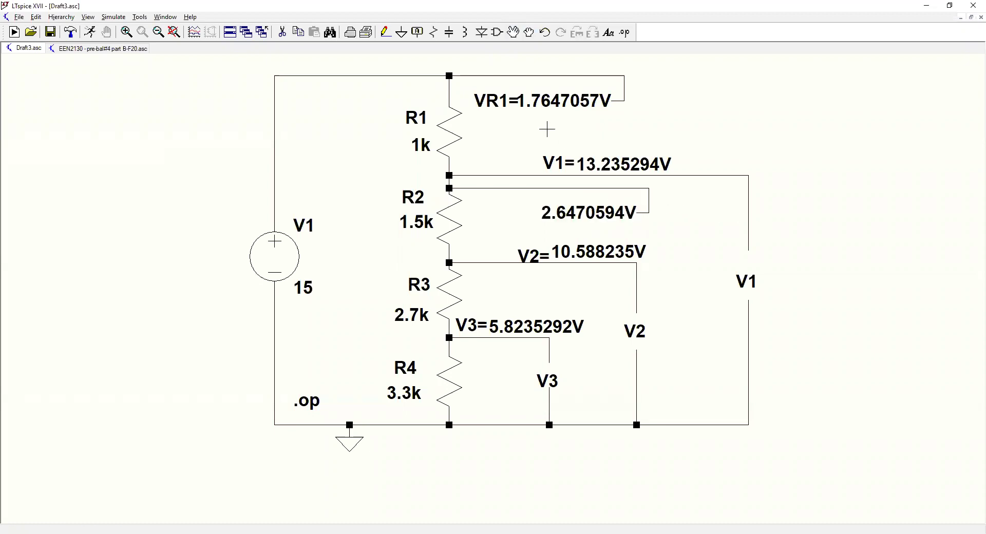
- Add the comment VR2= just left of R2's 2.6470594V drop value
{"action": "left_click", "coordinate": [610, 34]}
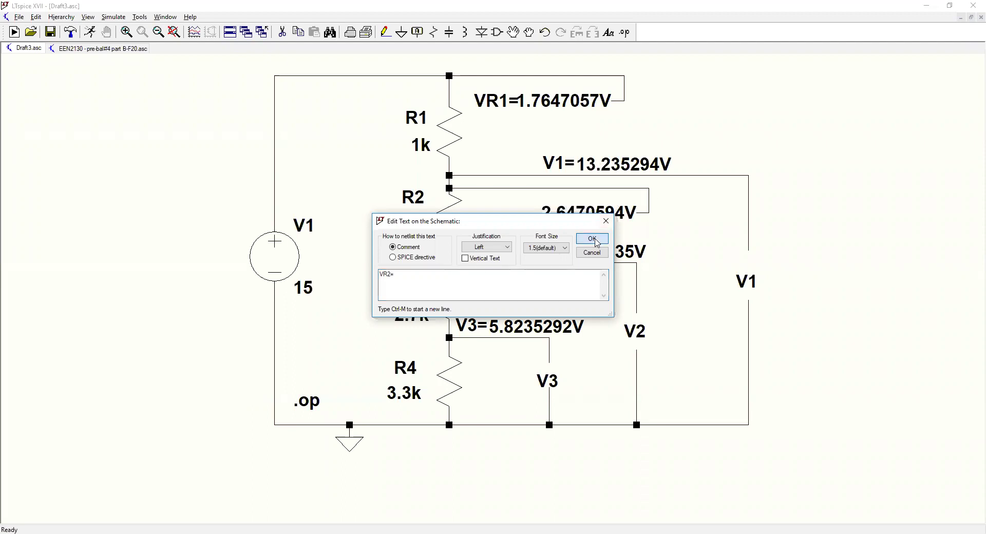
{"action": "key", "text": "Return"}
{"action": "left_click", "coordinate": [488, 213]}
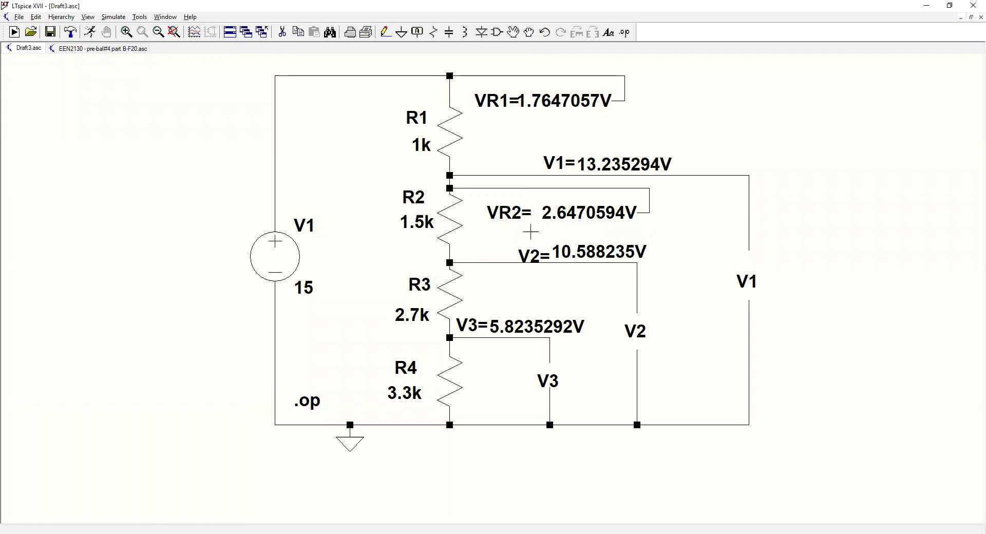
- Add a V(N003,N004) voltage label across R3 and move it beside R3
{"action": "left_click", "coordinate": [388, 34]}
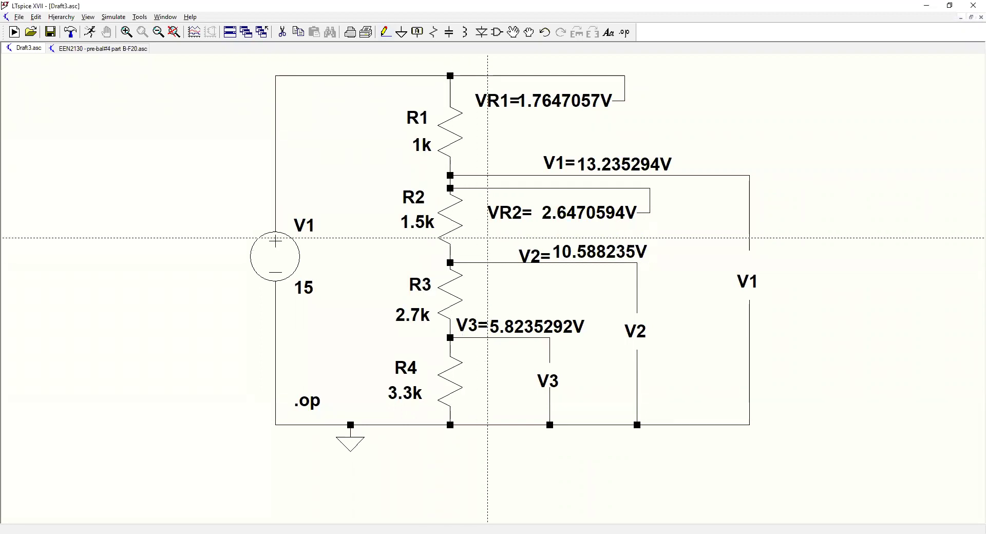
{"action": "key", "text": "Escape"}
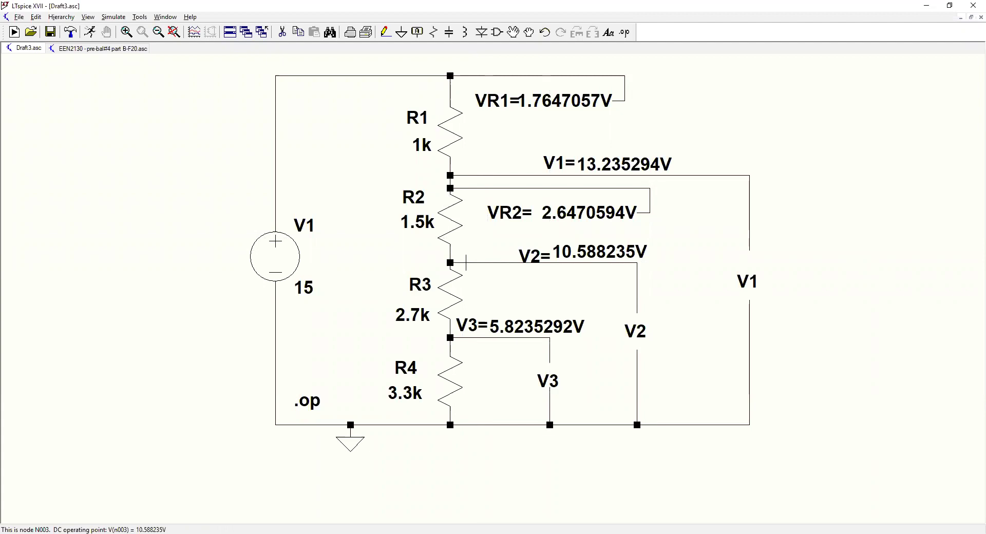
{"action": "left_click_drag", "start_coordinate": [467, 261], "coordinate": [462, 331]}
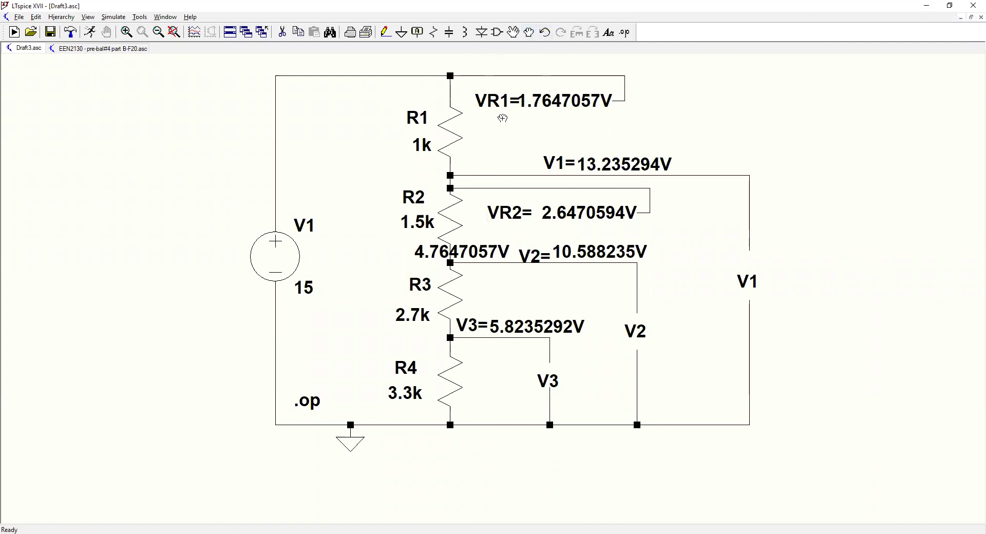
{"action": "left_click_drag", "start_coordinate": [437, 251], "coordinate": [563, 313]}
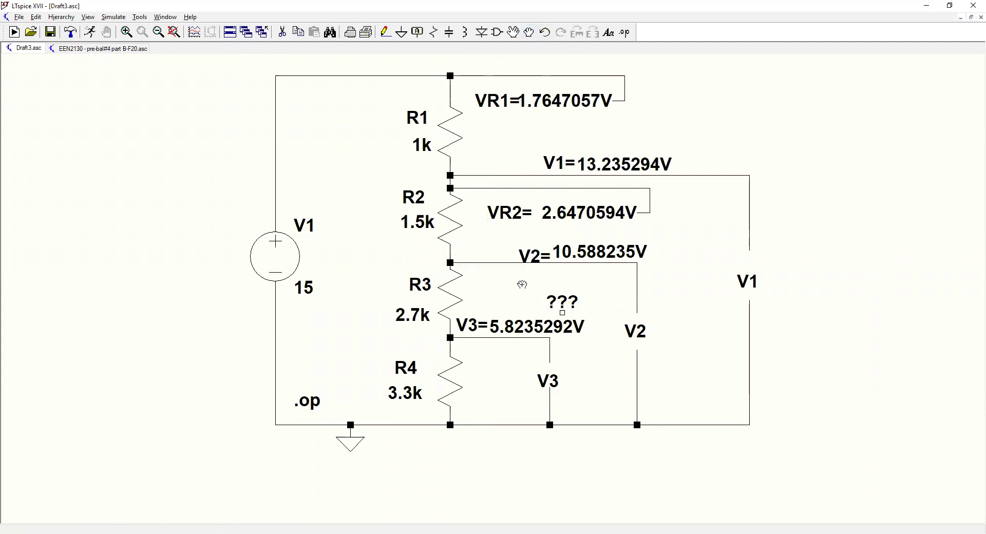
- Draw a short wire from the R2–R3 node out to the right
{"action": "left_click", "coordinate": [386, 31]}
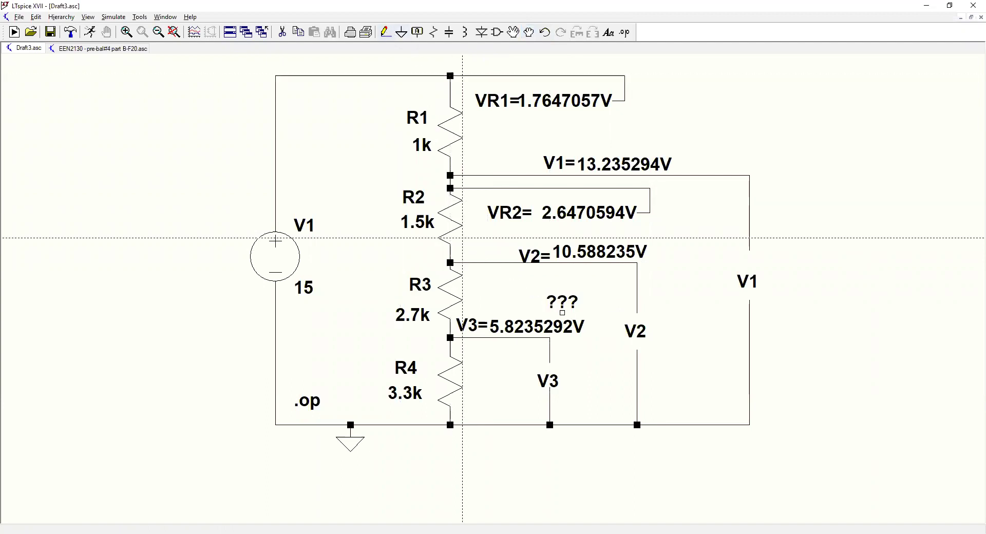
{"action": "left_click", "coordinate": [451, 263]}
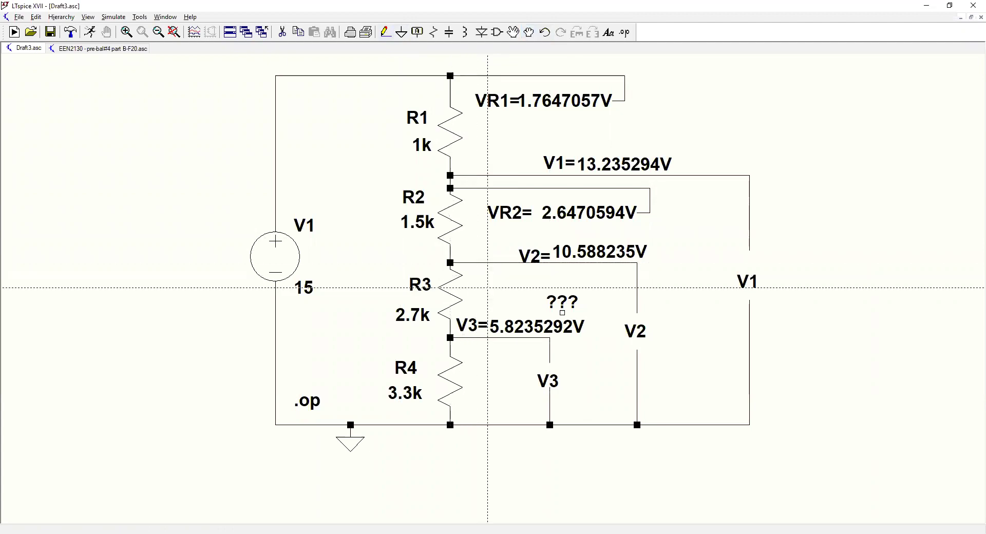
{"action": "left_click", "coordinate": [488, 263]}
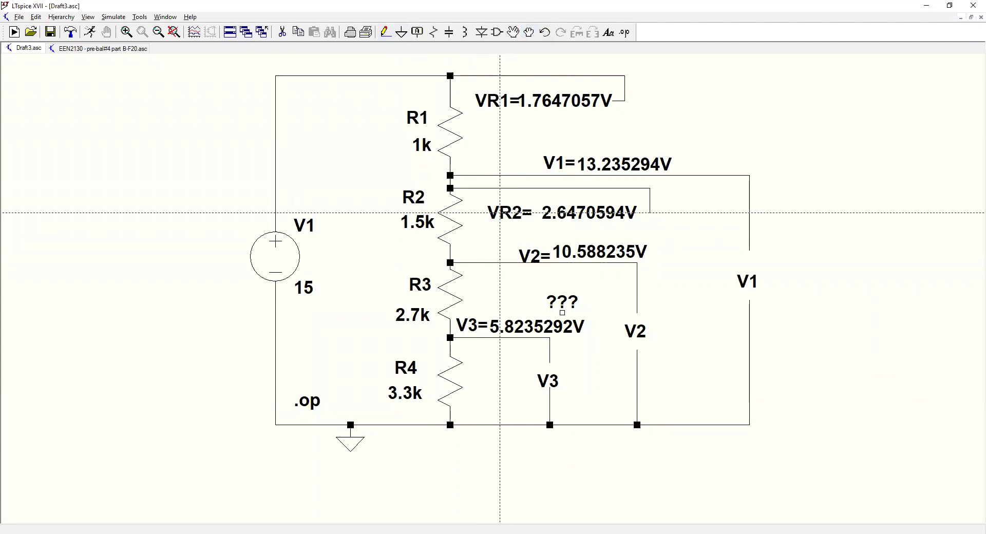
{"action": "key", "text": "Escape"}
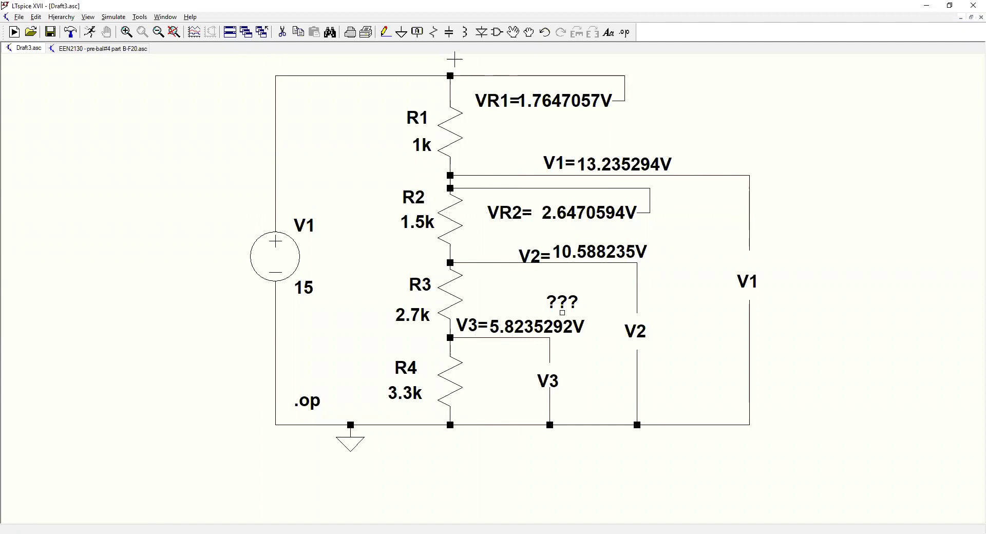
- Shift the lower resistor section down and move the V2 wire above R3
{"action": "left_click", "coordinate": [529, 35]}
{"action": "left_click_drag", "start_coordinate": [381, 253], "coordinate": [781, 430]}
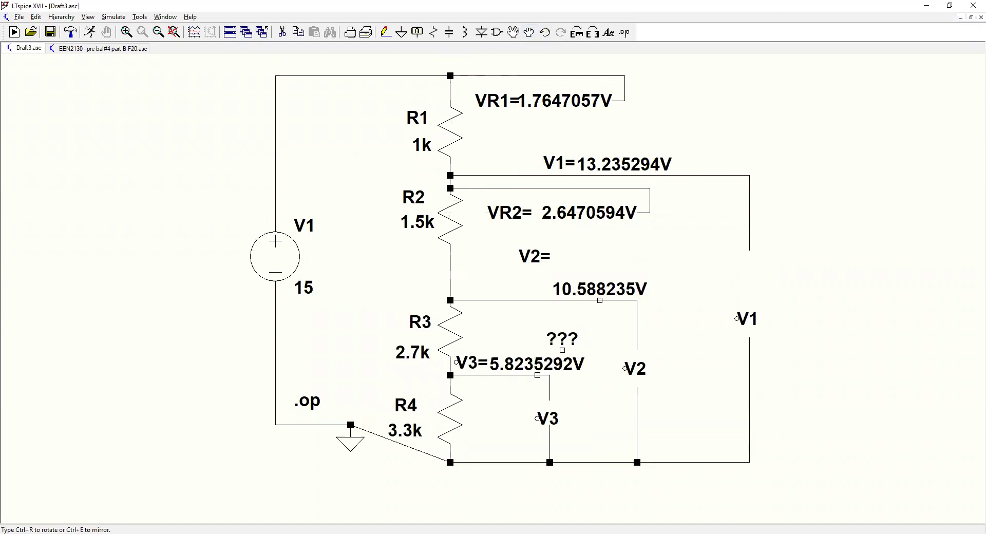
{"action": "left_click", "coordinate": [579, 371]}
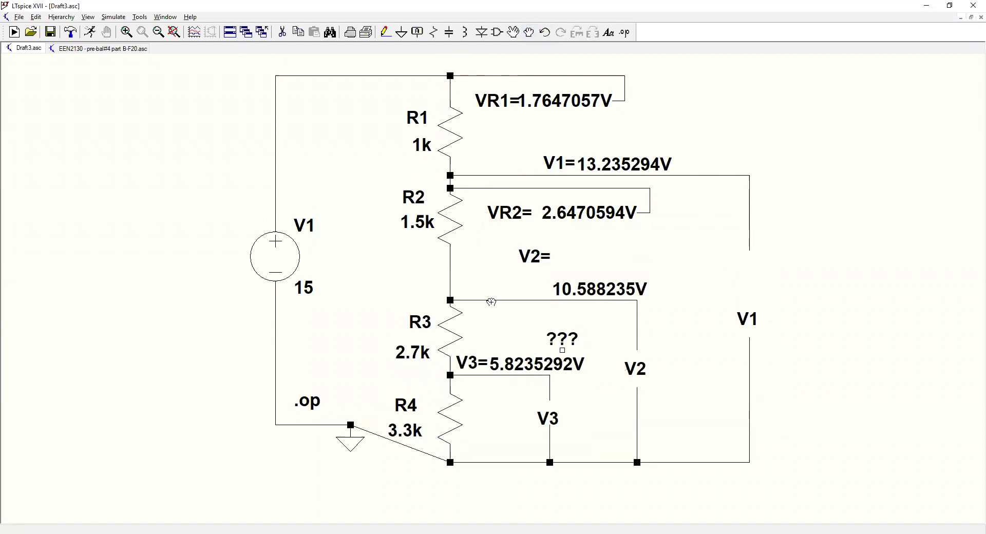
{"action": "left_click", "coordinate": [591, 300]}
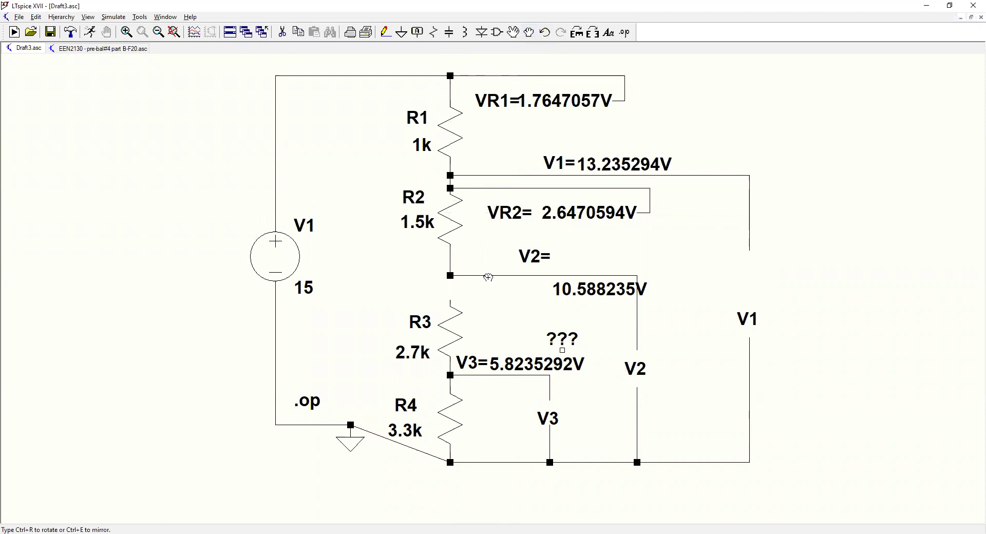
{"action": "left_click", "coordinate": [488, 278]}
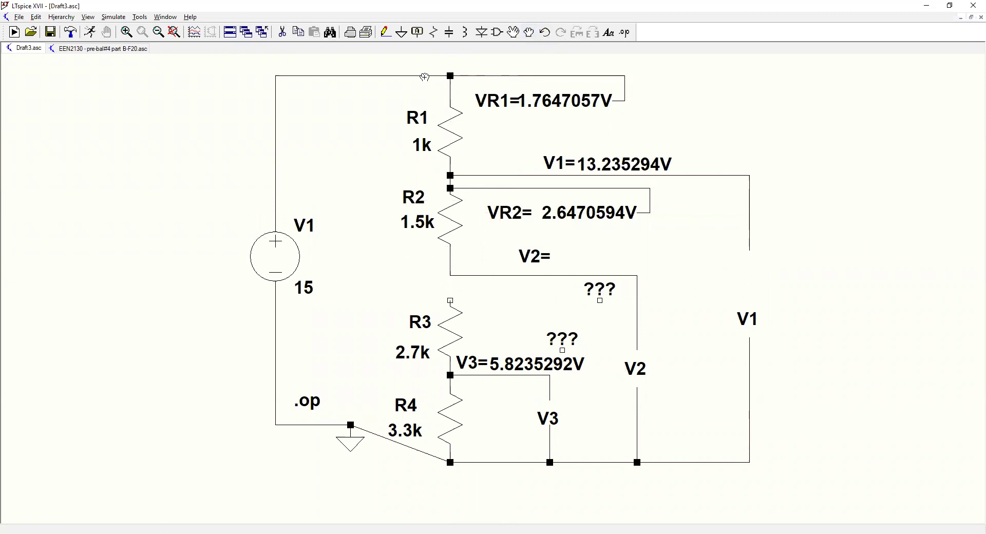
- Wire R3's open top up to the V2 wire junction
{"action": "left_click", "coordinate": [386, 32]}
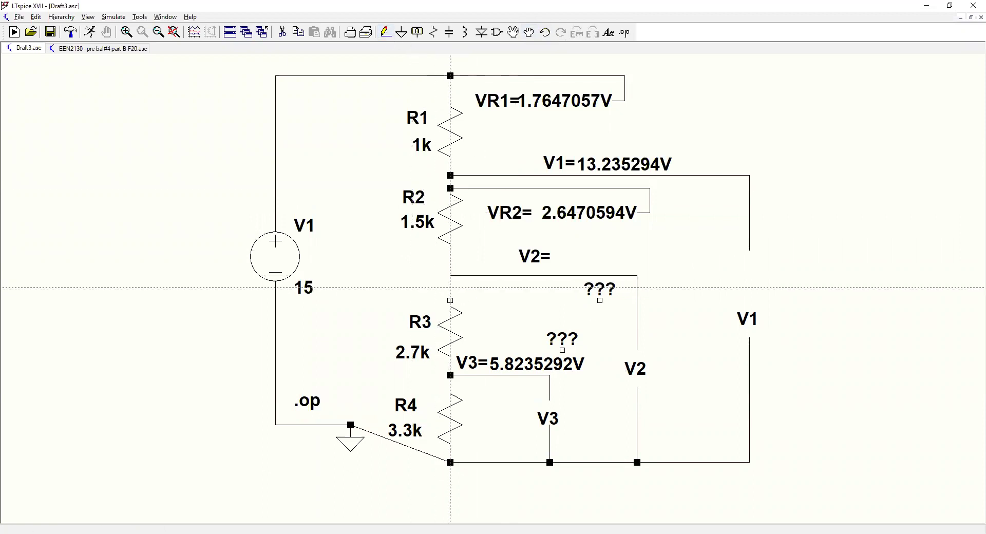
{"action": "left_click", "coordinate": [450, 300]}
{"action": "left_click", "coordinate": [450, 276]}
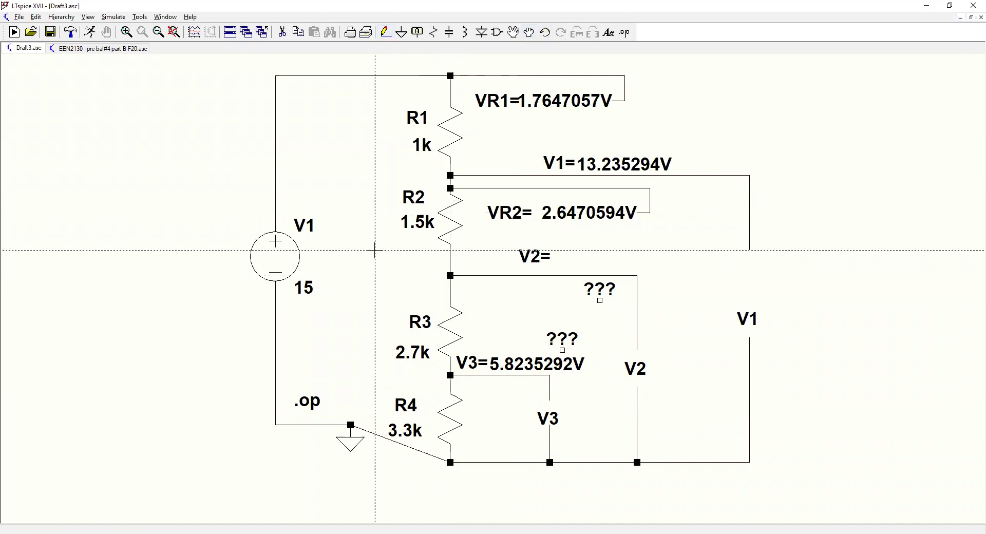
{"action": "key", "text": "Escape"}
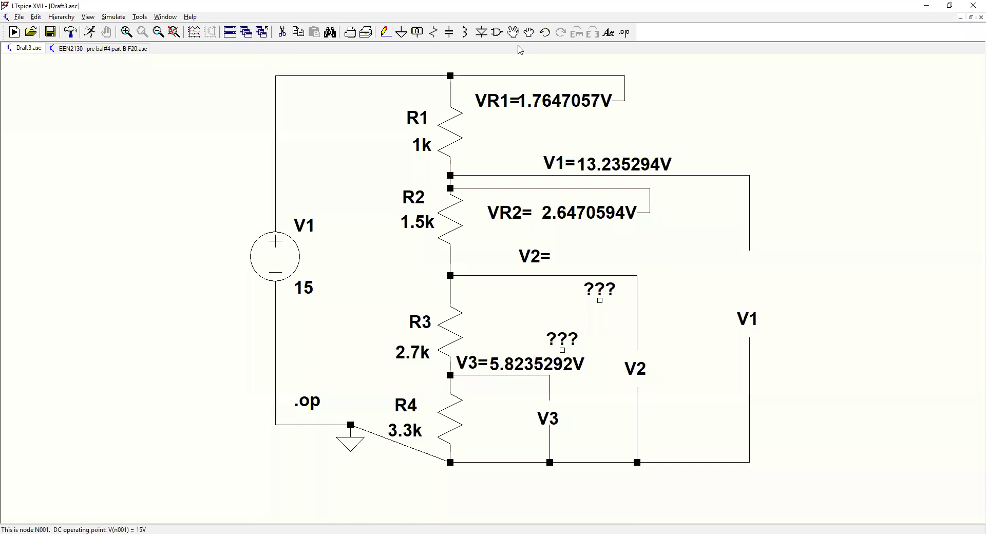
- Lower the ground and .op section to the bottom rail, ground hanging below it
{"action": "left_click", "coordinate": [529, 32]}
{"action": "left_click_drag", "start_coordinate": [309, 423], "coordinate": [309, 460]}
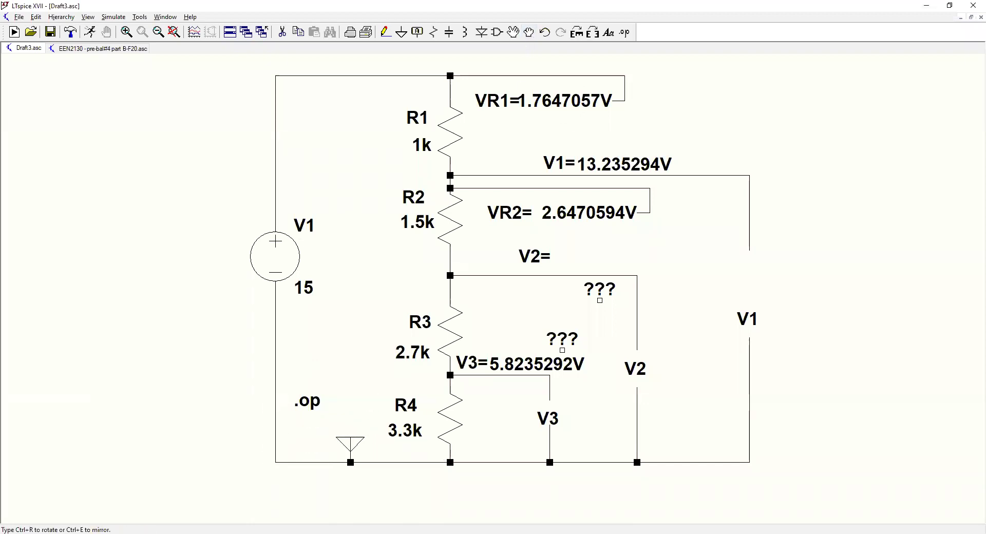
{"action": "left_click", "coordinate": [339, 447]}
{"action": "left_click", "coordinate": [355, 432]}
{"action": "left_click", "coordinate": [353, 506]}
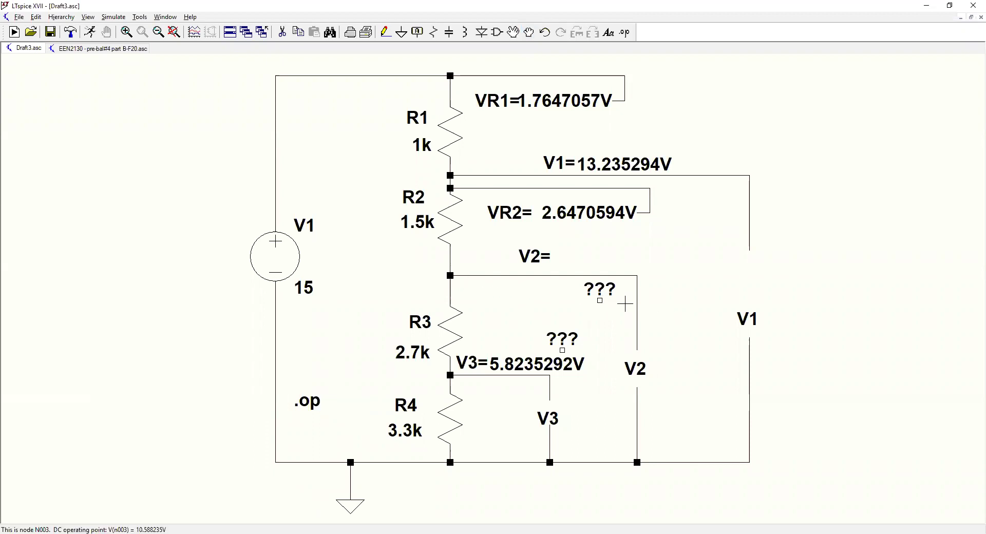
- Delete the stray ??? text by the V2 wire and add the 10.588235V node label
{"action": "mouse_move", "coordinate": [560, 268]}
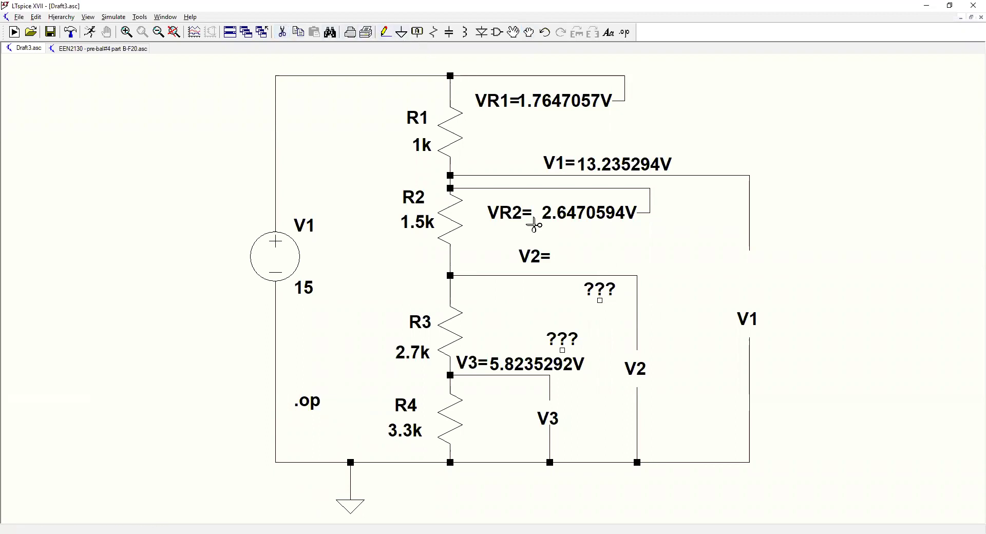
{"action": "left_click", "coordinate": [597, 291]}
{"action": "left_click", "coordinate": [543, 278]}
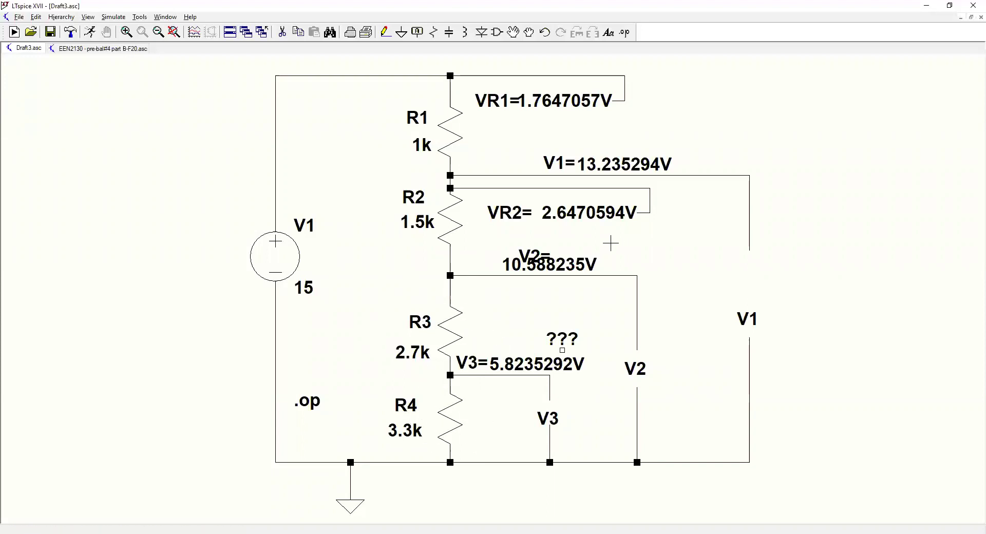
- Align the 10.588235V label and V2= text together on the lowered V2 wire
{"action": "left_click", "coordinate": [529, 33]}
{"action": "left_click", "coordinate": [544, 269]}
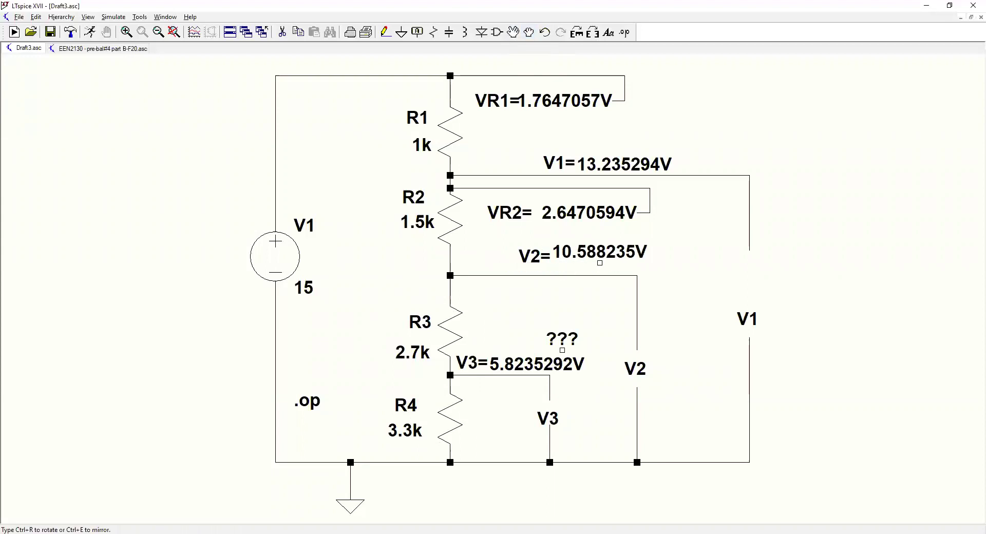
{"action": "left_click", "coordinate": [588, 302]}
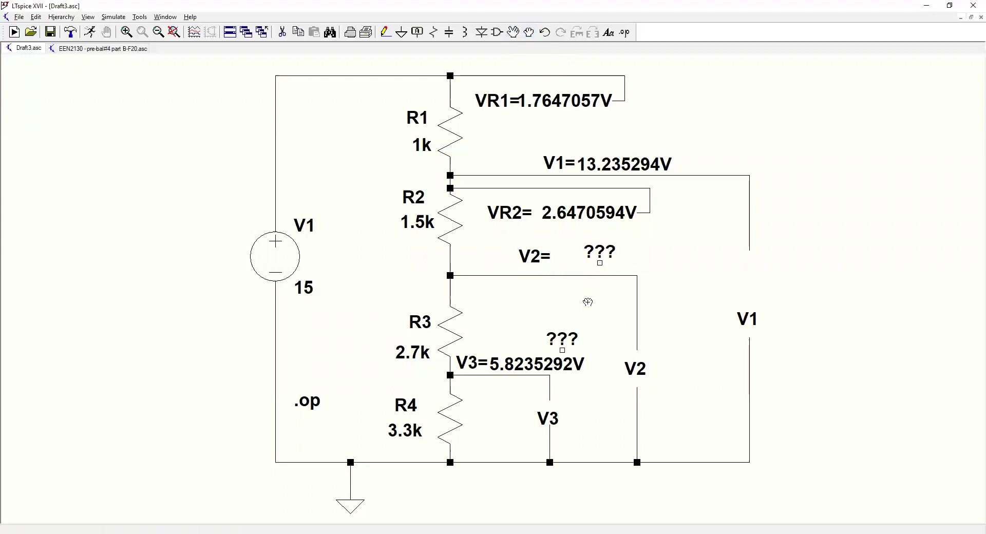
{"action": "left_click", "coordinate": [599, 262]}
{"action": "left_click", "coordinate": [600, 270]}
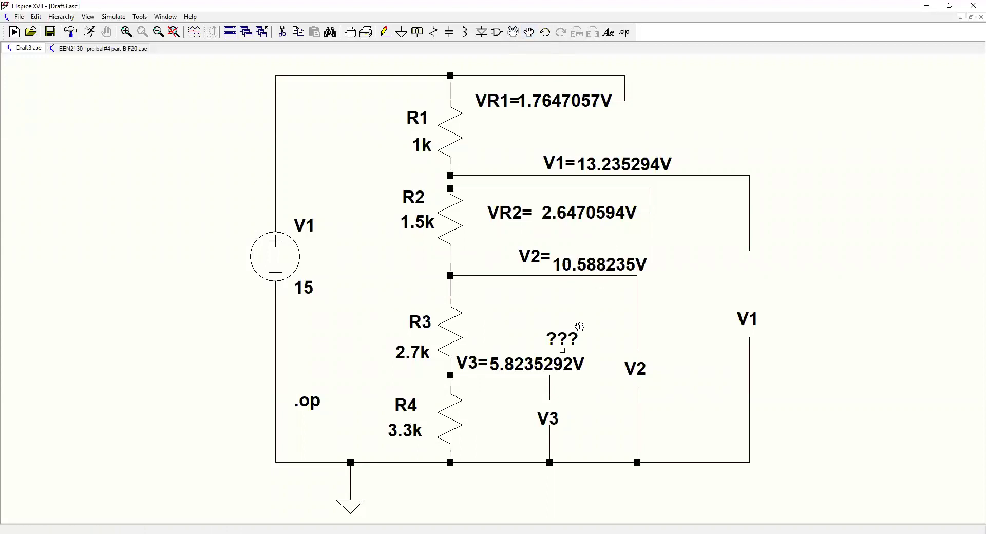
{"action": "left_click", "coordinate": [537, 257]}
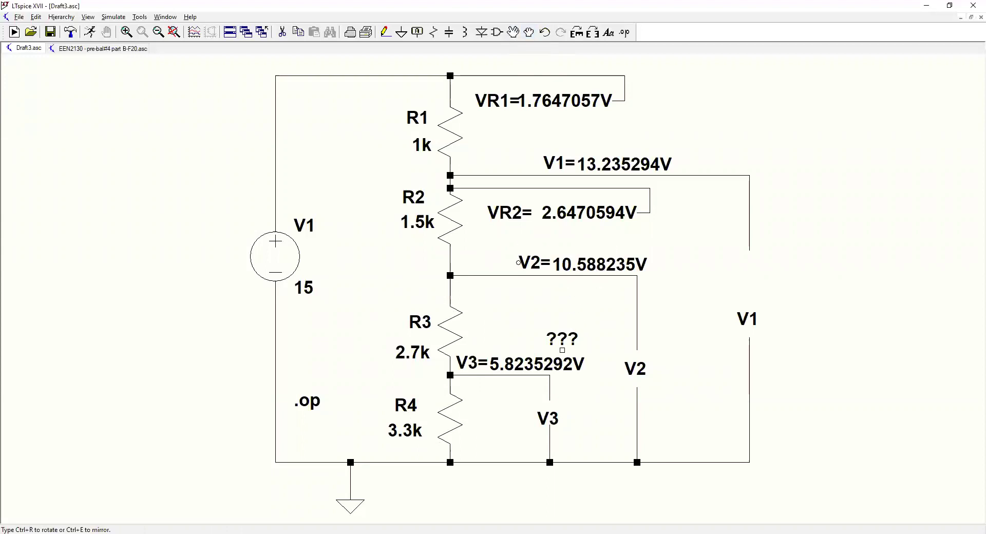
{"action": "left_click", "coordinate": [518, 262]}
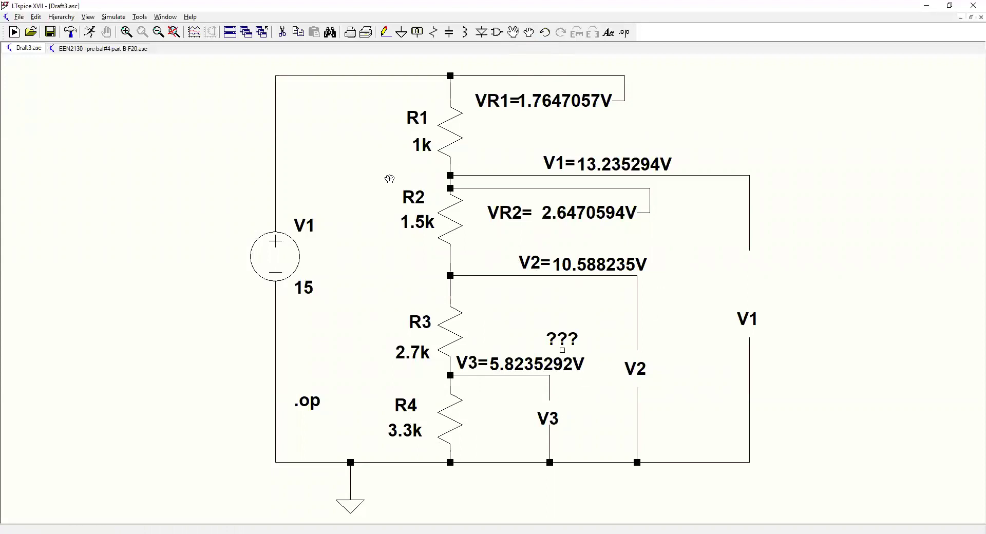
{"action": "left_click", "coordinate": [282, 32]}
- Replace R3's ??? placeholder with its 4.7647057V drop label, placed right of R3
{"action": "left_click", "coordinate": [572, 339]}
{"action": "key", "text": "Escape"}
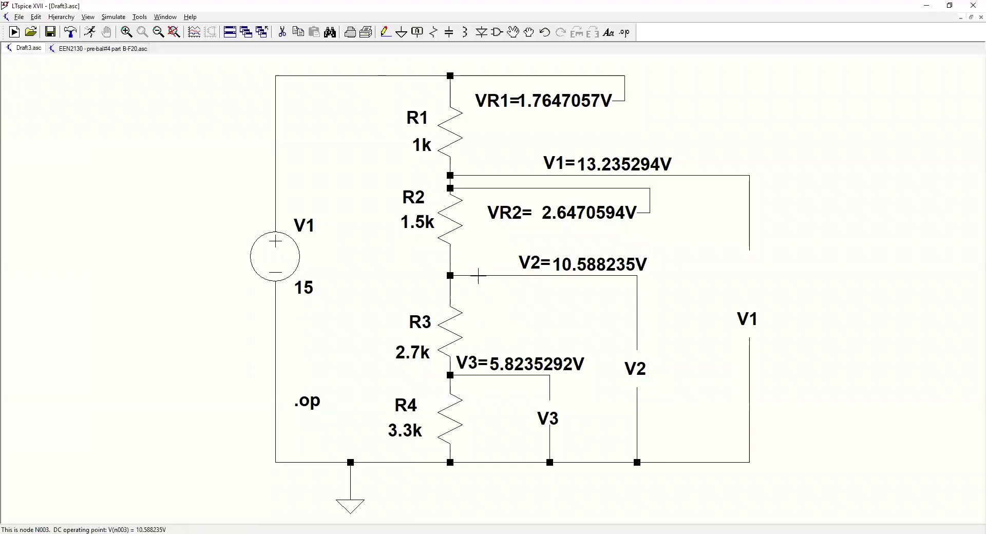
{"action": "left_click_drag", "start_coordinate": [478, 275], "coordinate": [467, 375]}
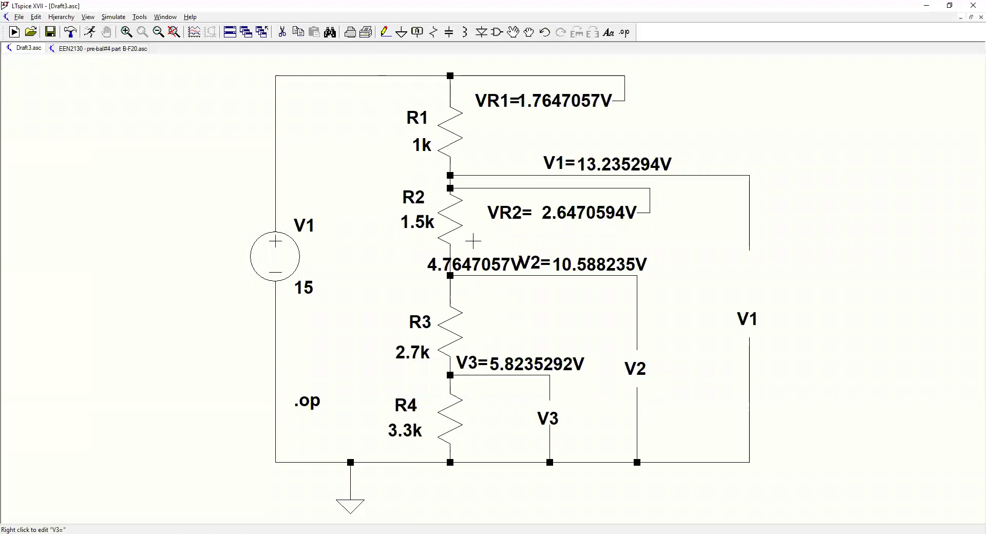
{"action": "left_click", "coordinate": [529, 32]}
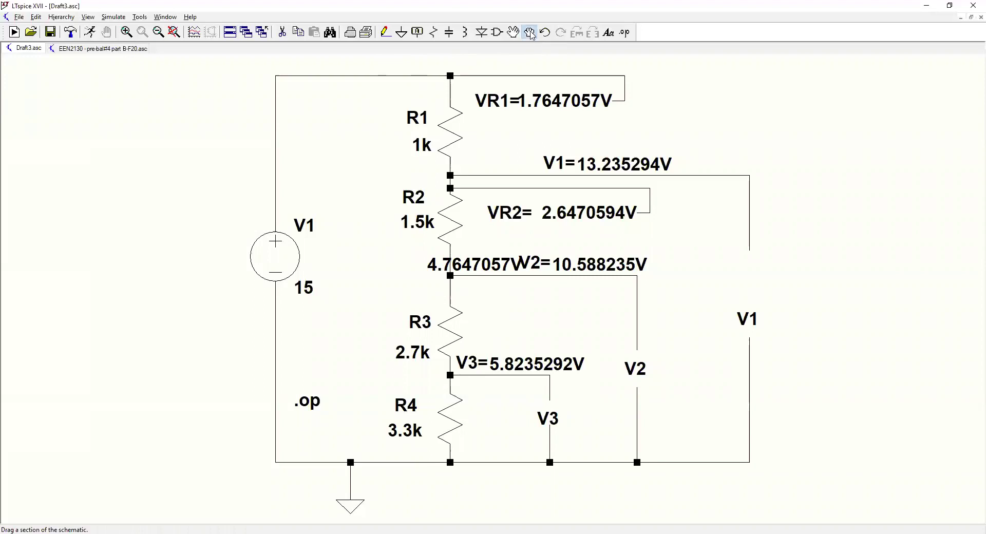
{"action": "left_click", "coordinate": [484, 268]}
{"action": "left_click", "coordinate": [550, 324]}
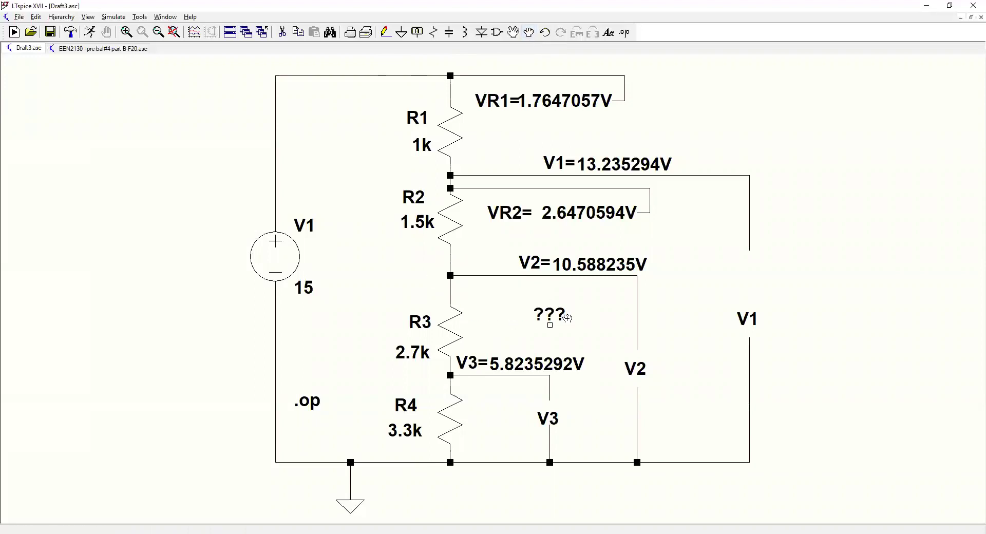
- Draw a wire loop from R3's top node and align the 4.7647057V label against it
{"action": "key", "text": "F3"}
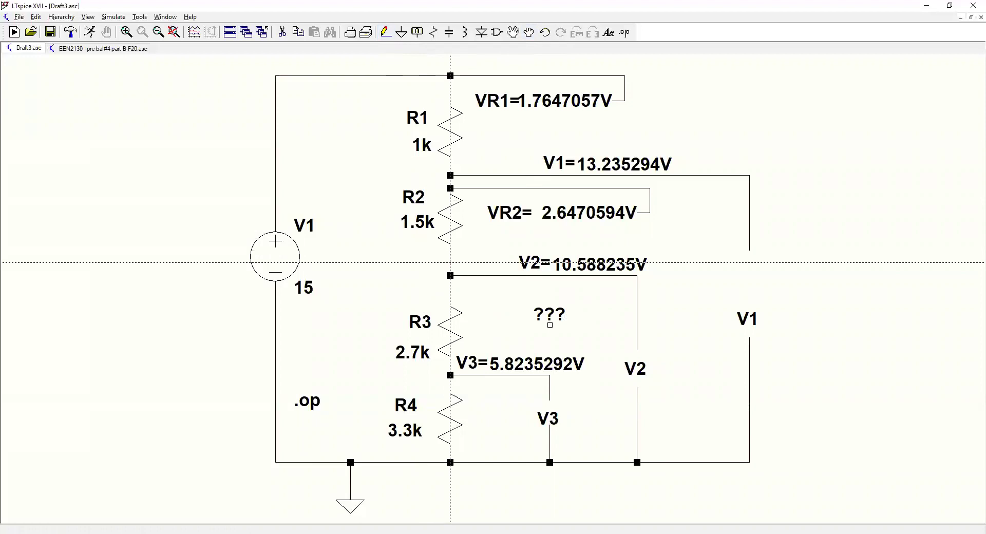
{"action": "left_click", "coordinate": [450, 288]}
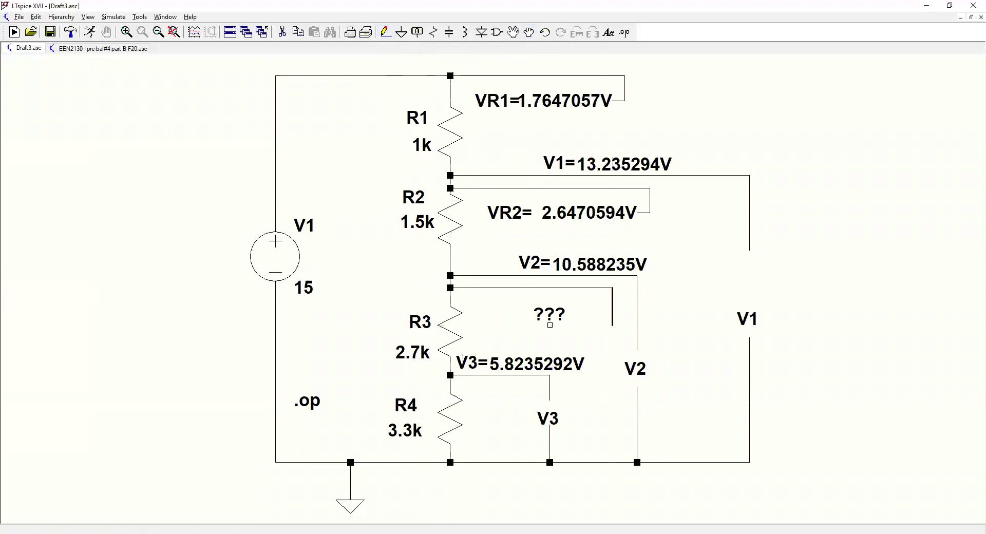
{"action": "left_click", "coordinate": [613, 325]}
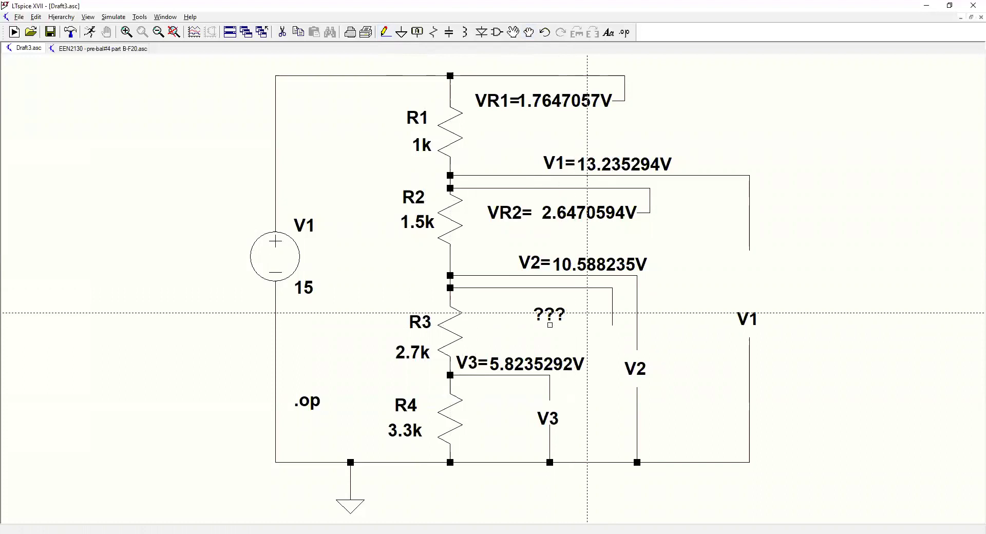
{"action": "key", "text": "Escape"}
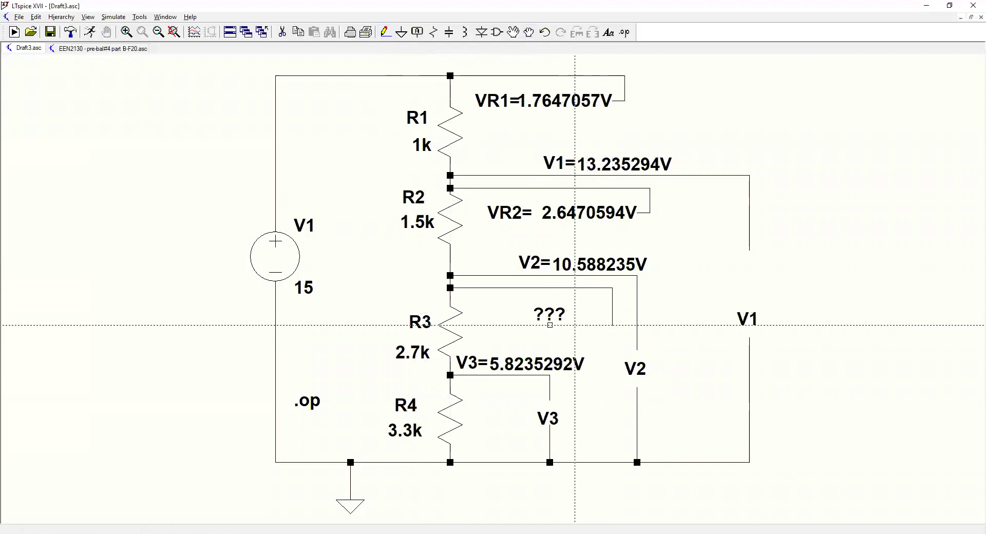
{"action": "left_click", "coordinate": [588, 325]}
{"action": "key", "text": "Escape"}
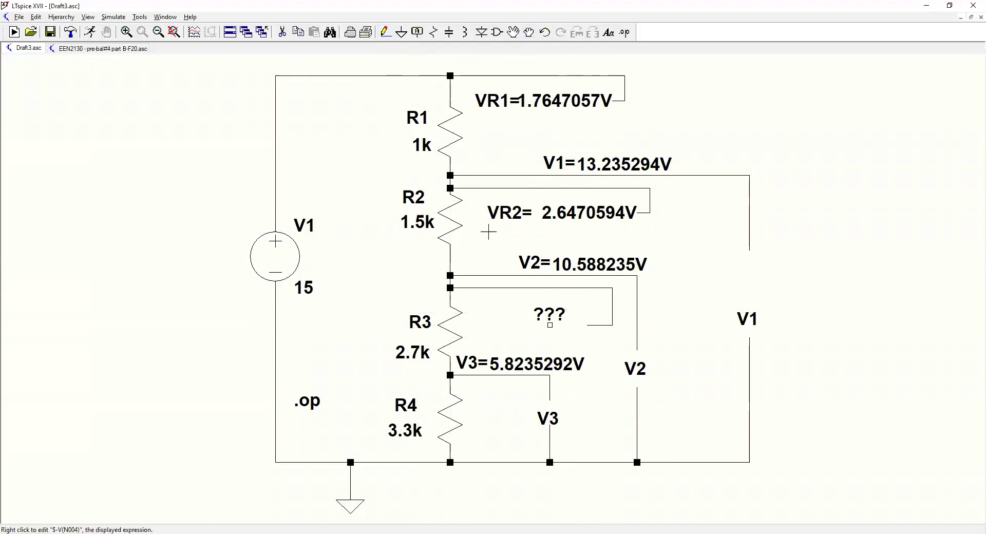
{"action": "left_click", "coordinate": [529, 32]}
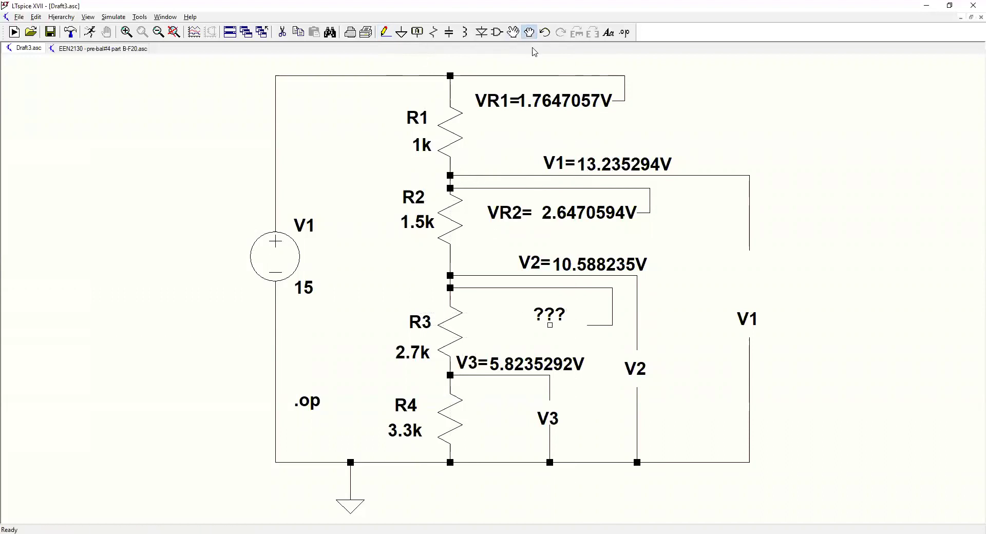
{"action": "left_click", "coordinate": [576, 323]}
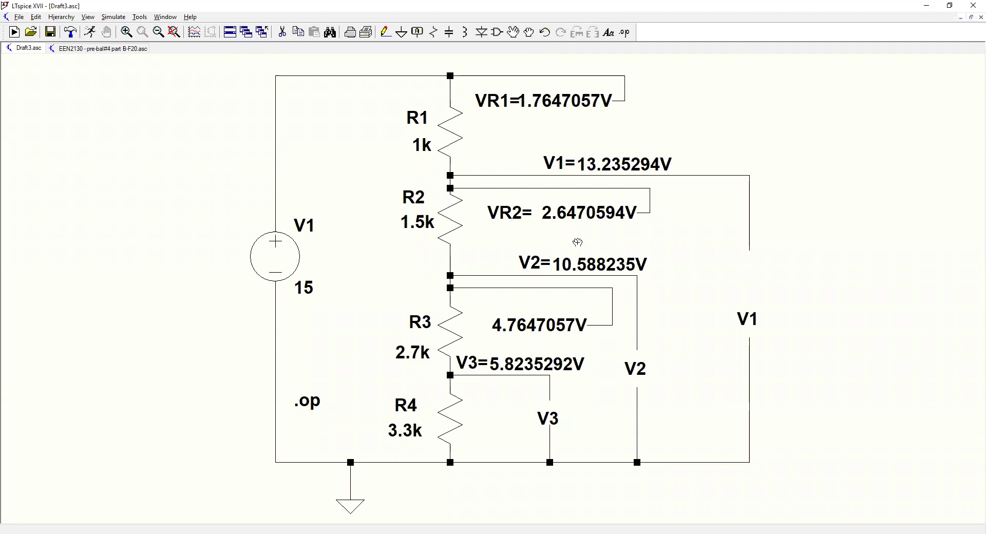
- Add the comment VR3= beside R3 and pick up the 4.7647057V value
{"action": "left_click", "coordinate": [608, 32]}
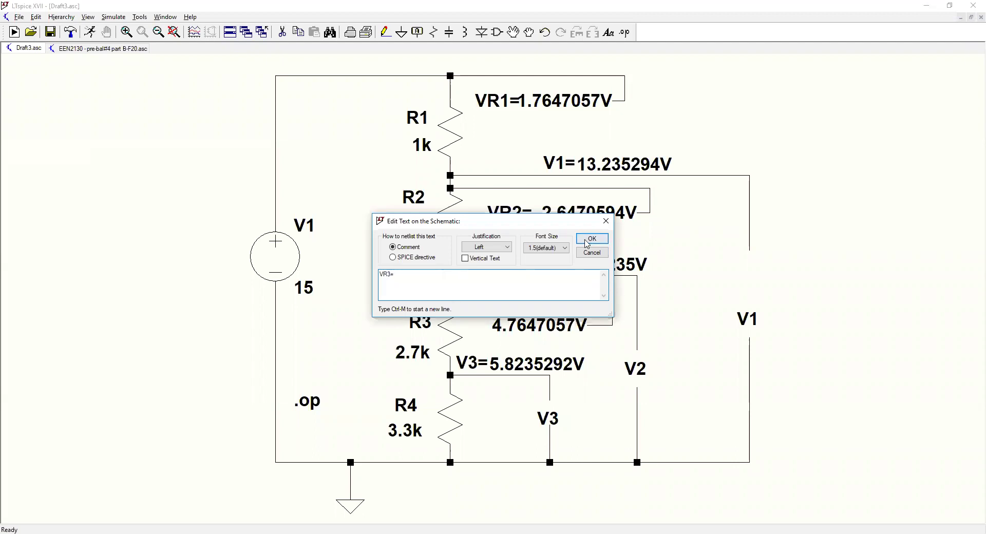
{"action": "key", "text": "Return"}
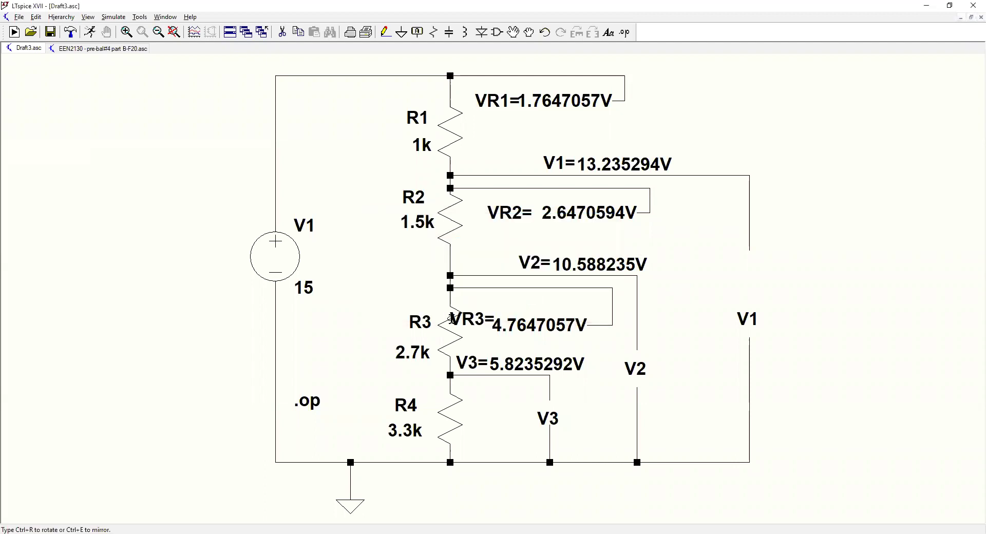
{"action": "left_click", "coordinate": [451, 327]}
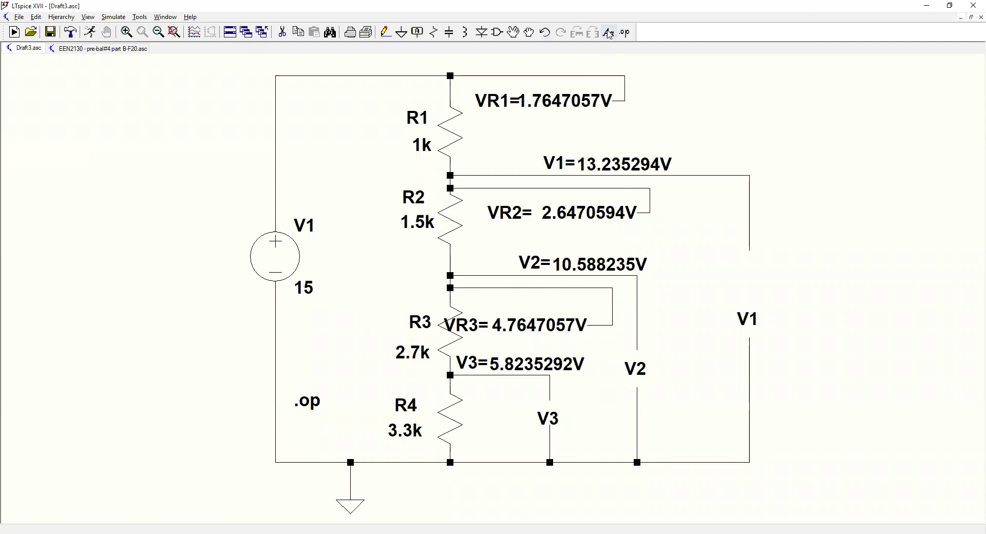
{"action": "left_click", "coordinate": [530, 32]}
{"action": "left_click", "coordinate": [555, 329]}
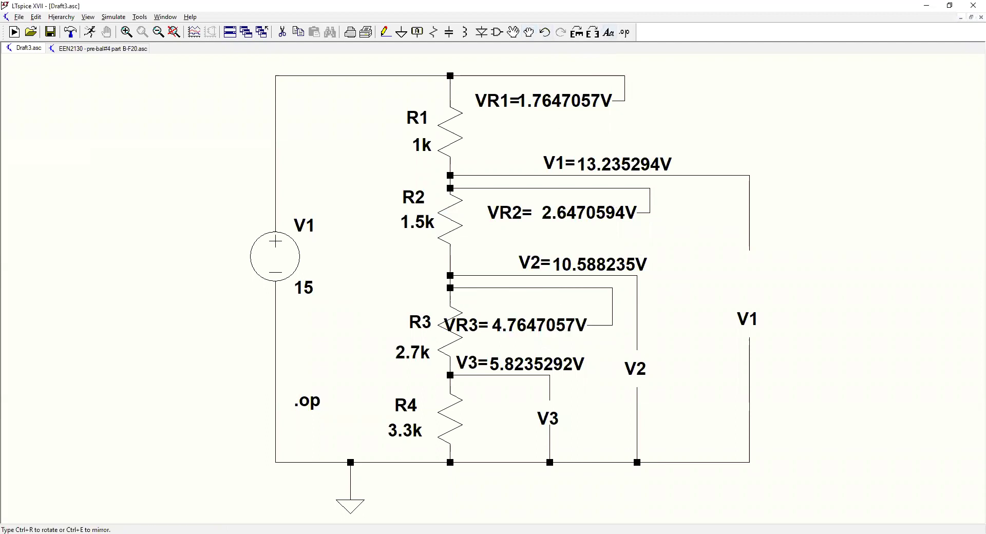
- Rotate the 4.7647057V value vertical beside the wire and reset the loop's right corner
{"action": "key", "text": "ctrl+r"}
{"action": "left_click", "coordinate": [573, 327]}
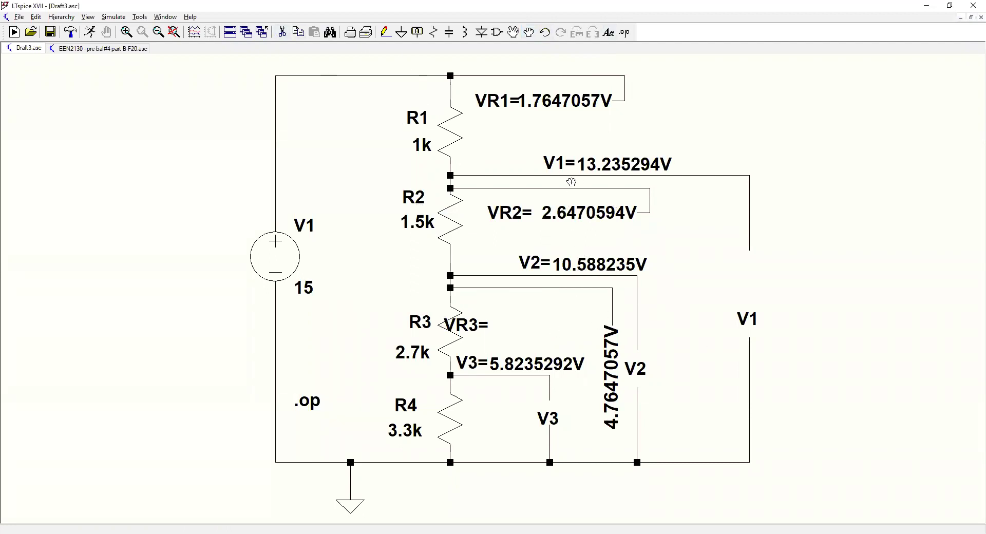
{"action": "left_click", "coordinate": [386, 32]}
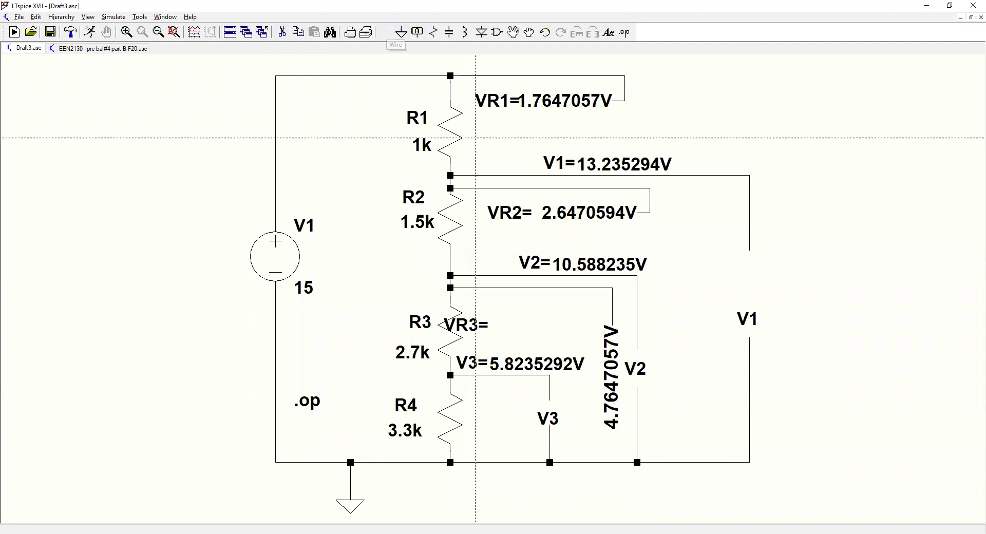
{"action": "left_click", "coordinate": [612, 313]}
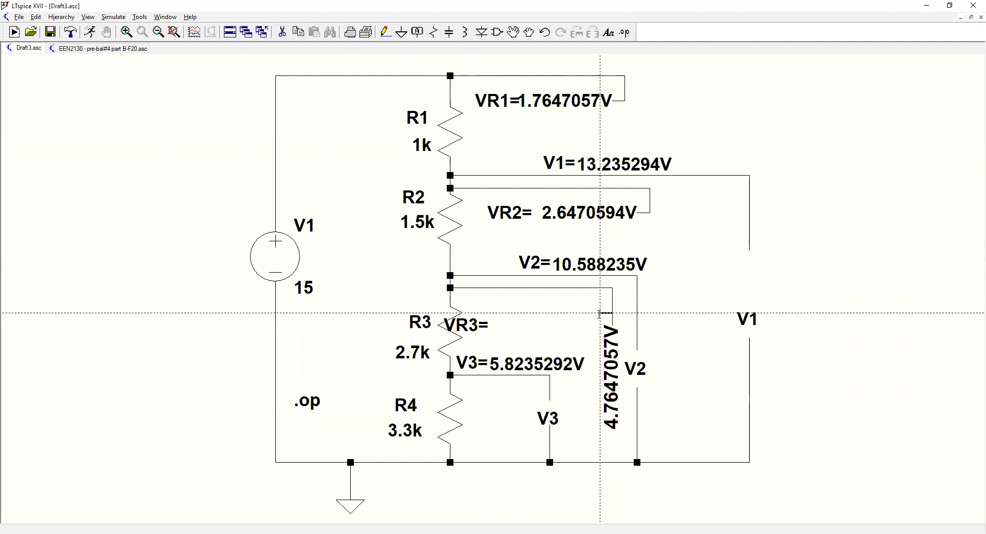
{"action": "key", "text": "Escape"}
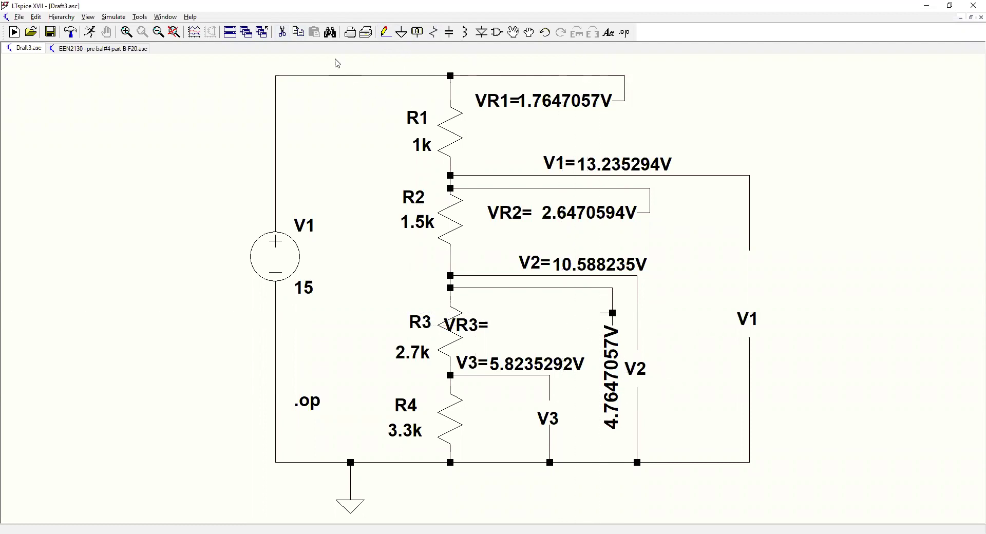
- Delete the vertical 4.7647057V label and reconnect R3's top node to the wire stub
{"action": "left_click", "coordinate": [282, 32]}
{"action": "left_click", "coordinate": [610, 363]}
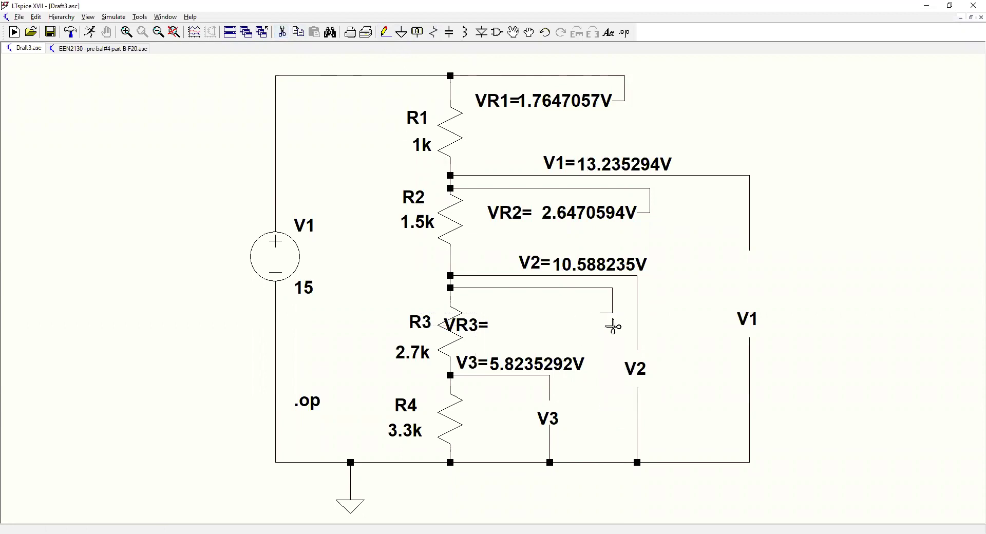
{"action": "key", "text": "Escape"}
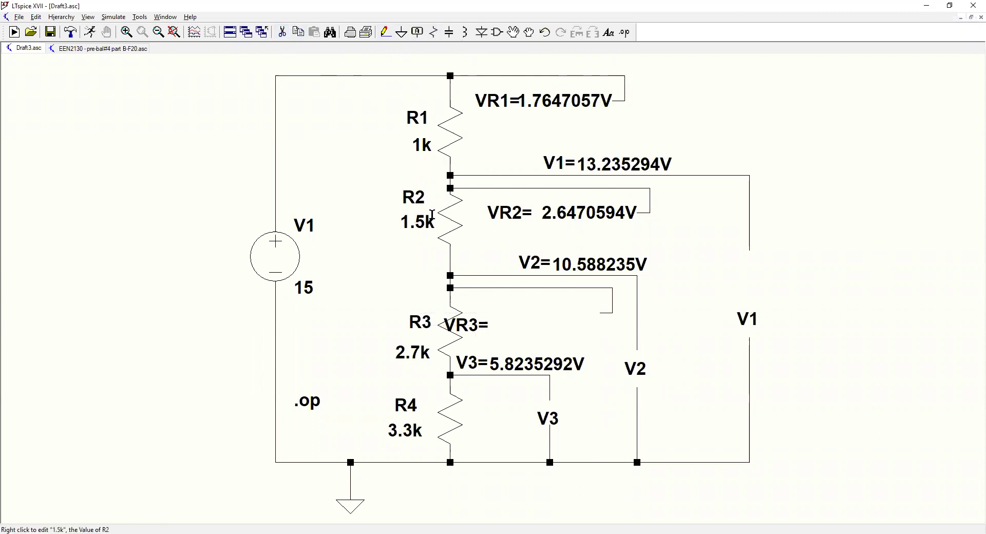
{"action": "left_click", "coordinate": [386, 36]}
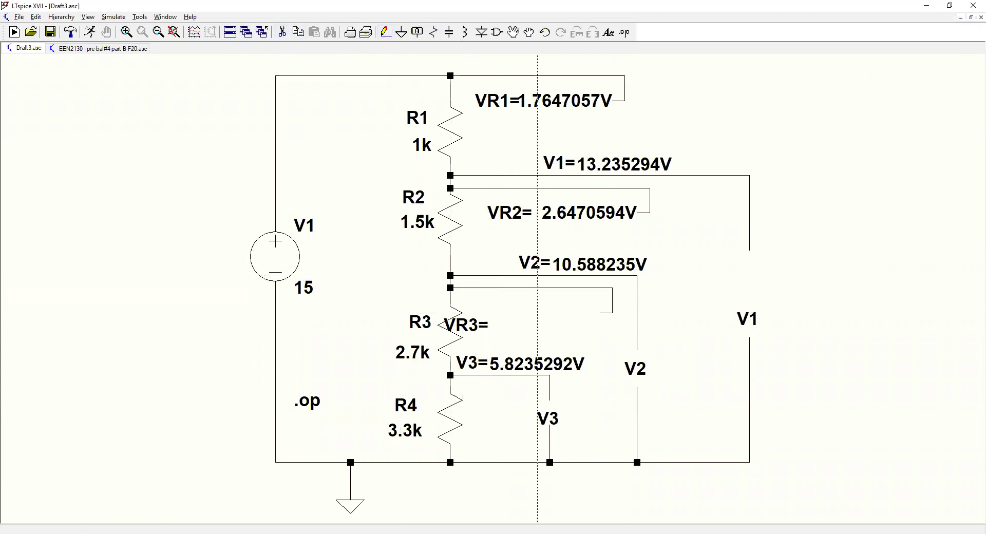
{"action": "left_click", "coordinate": [613, 288]}
{"action": "key", "text": "Escape"}
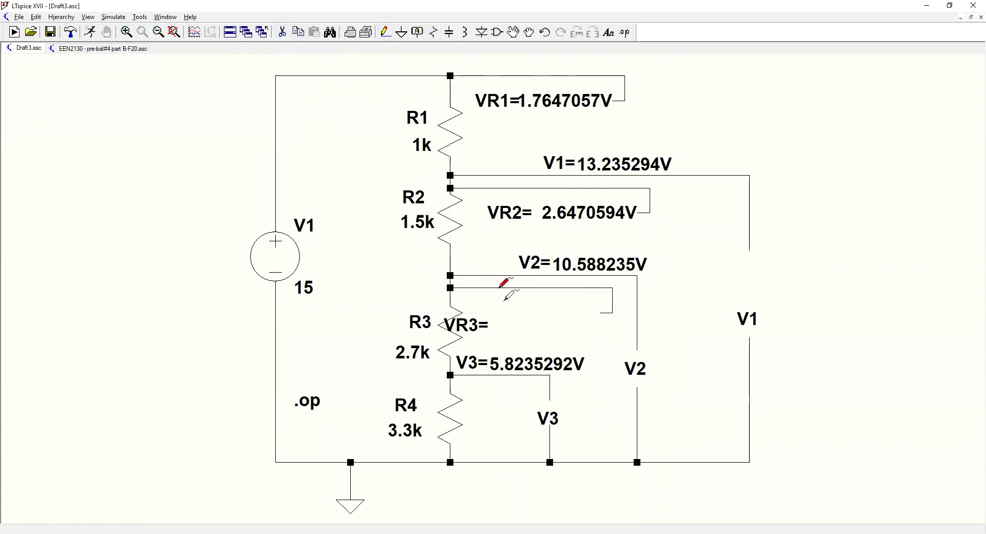
- Re-probe R3's drop and line up 4.7647057V with VR3= inside the loop
{"action": "left_click_drag", "start_coordinate": [491, 358], "coordinate": [487, 371]}
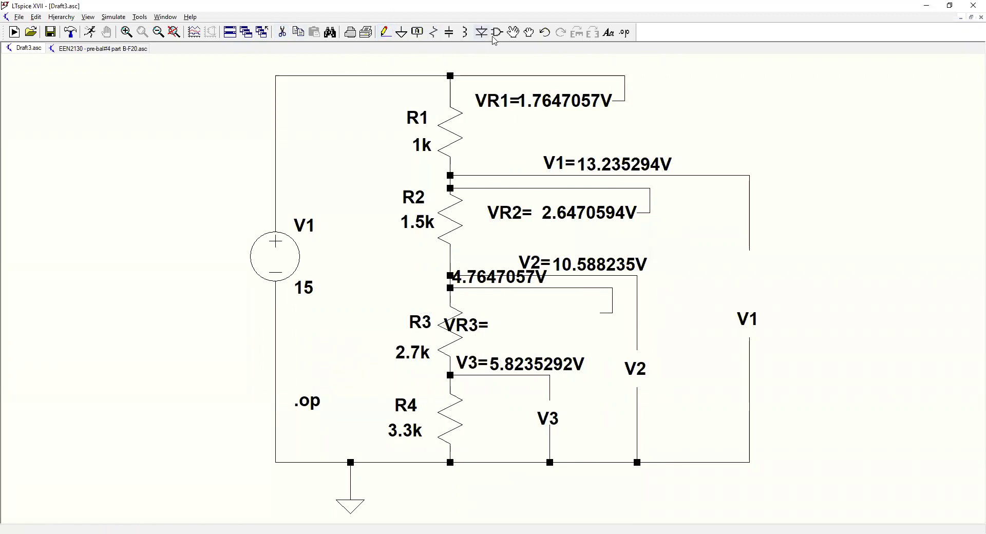
{"action": "left_click", "coordinate": [529, 32]}
{"action": "left_click_drag", "start_coordinate": [500, 288], "coordinate": [600, 314]}
{"action": "left_click_drag", "start_coordinate": [481, 325], "coordinate": [499, 313]}
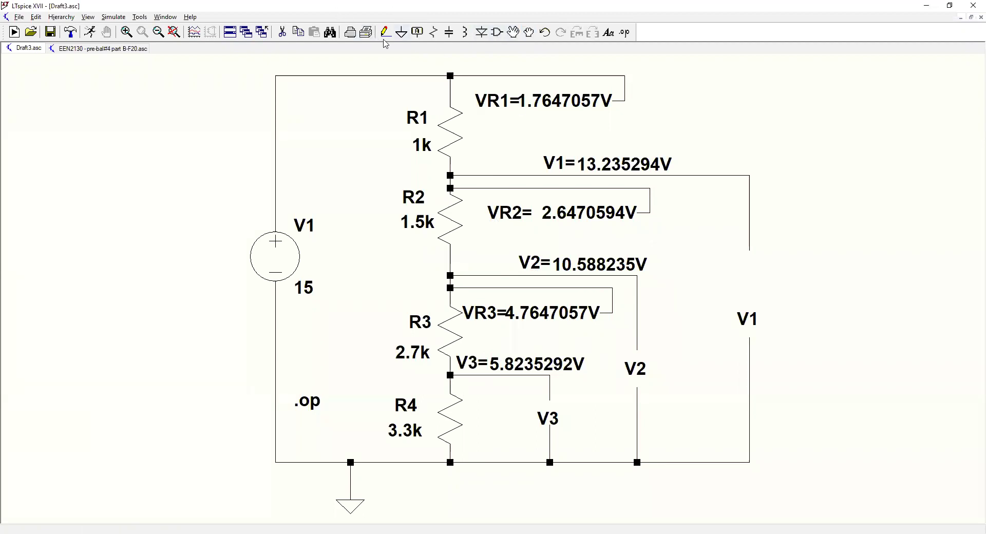
- Place a VR4=V3 text note beside R4, above the V3 label
{"action": "left_click", "coordinate": [609, 33]}
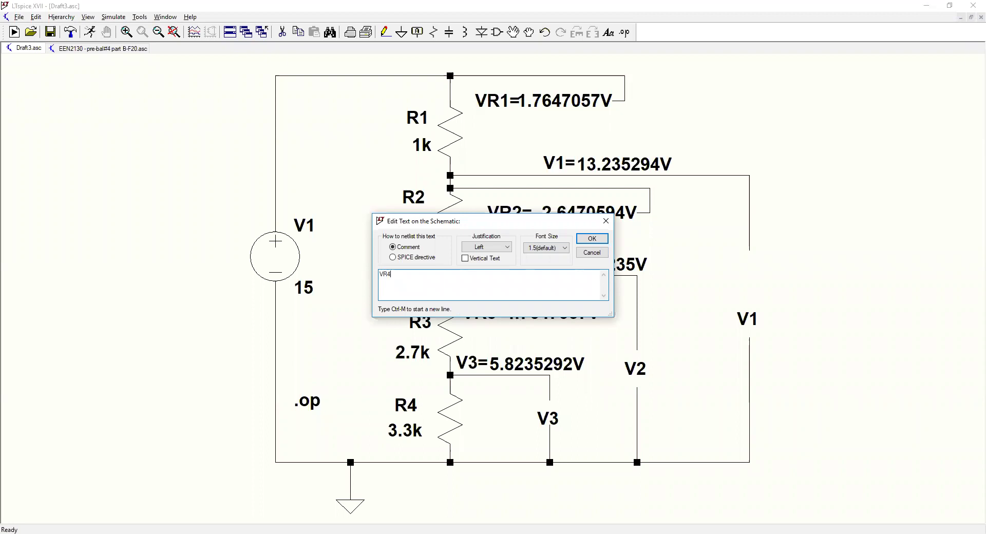
{"action": "type", "text": "VR4=V3"}
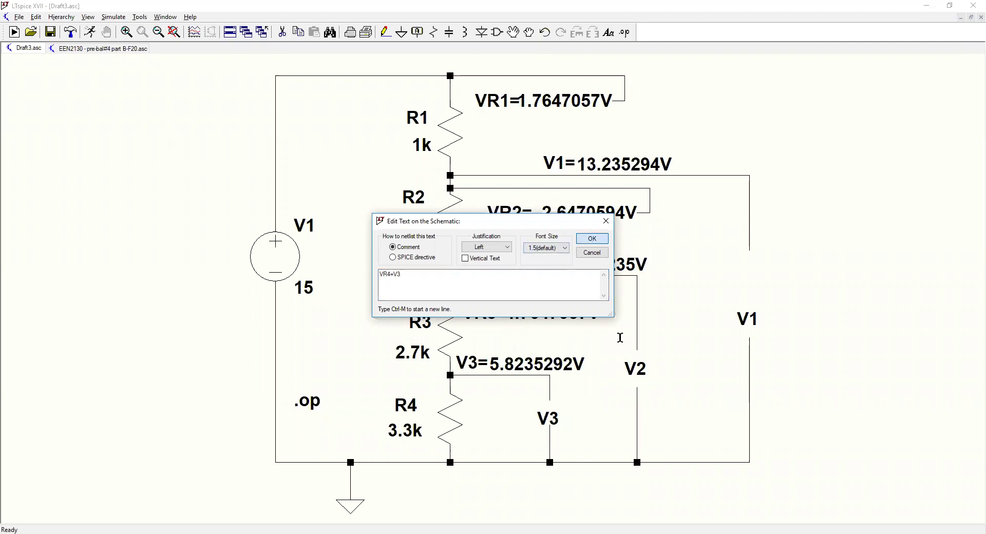
{"action": "key", "text": "Return"}
{"action": "left_click", "coordinate": [473, 401]}
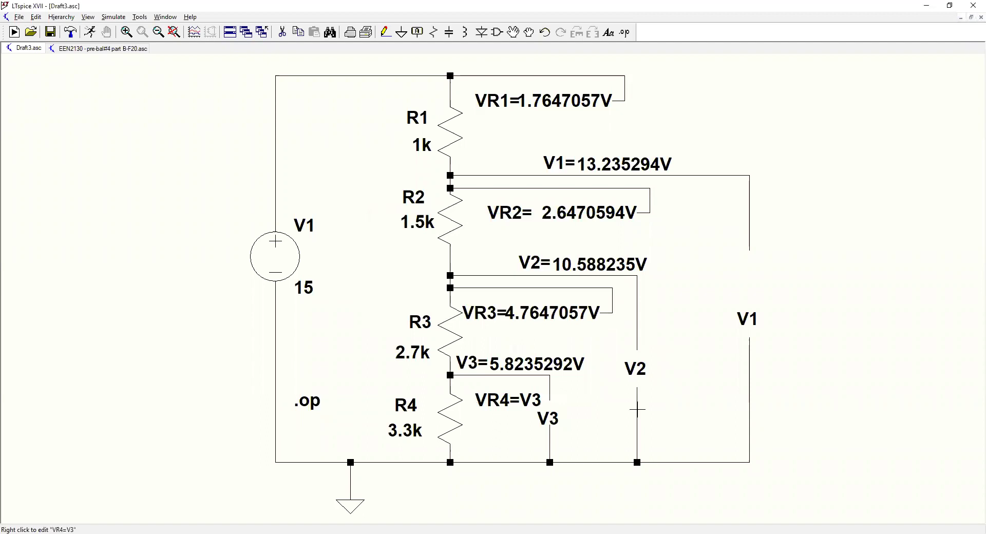